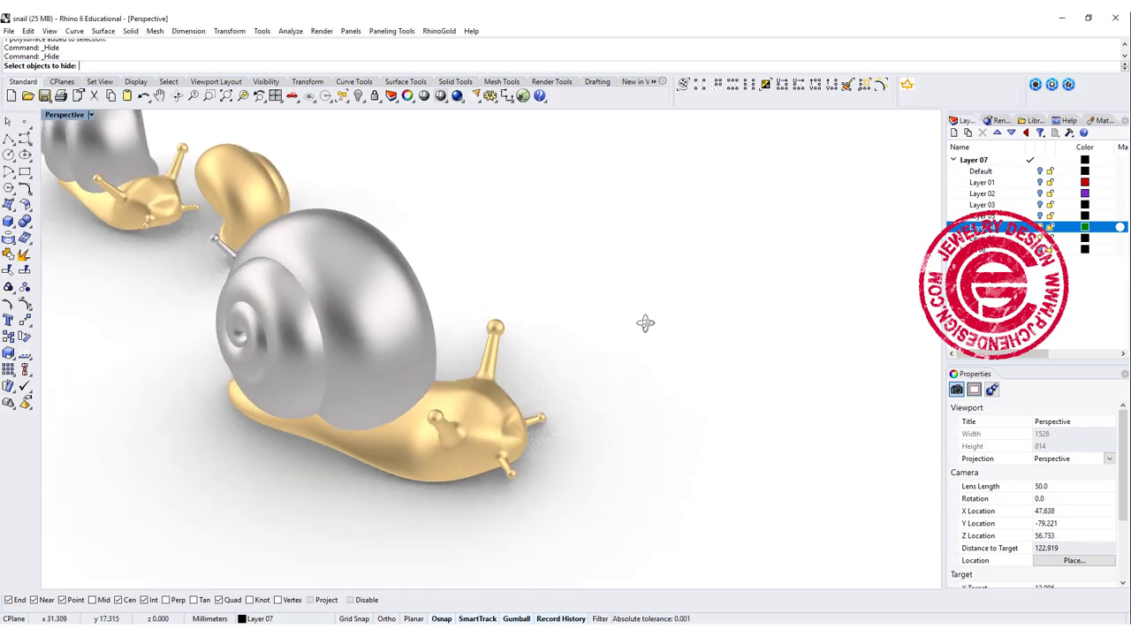
- Undo the last hide and examine the finished snail's body without its shell
key(ctrl+z)
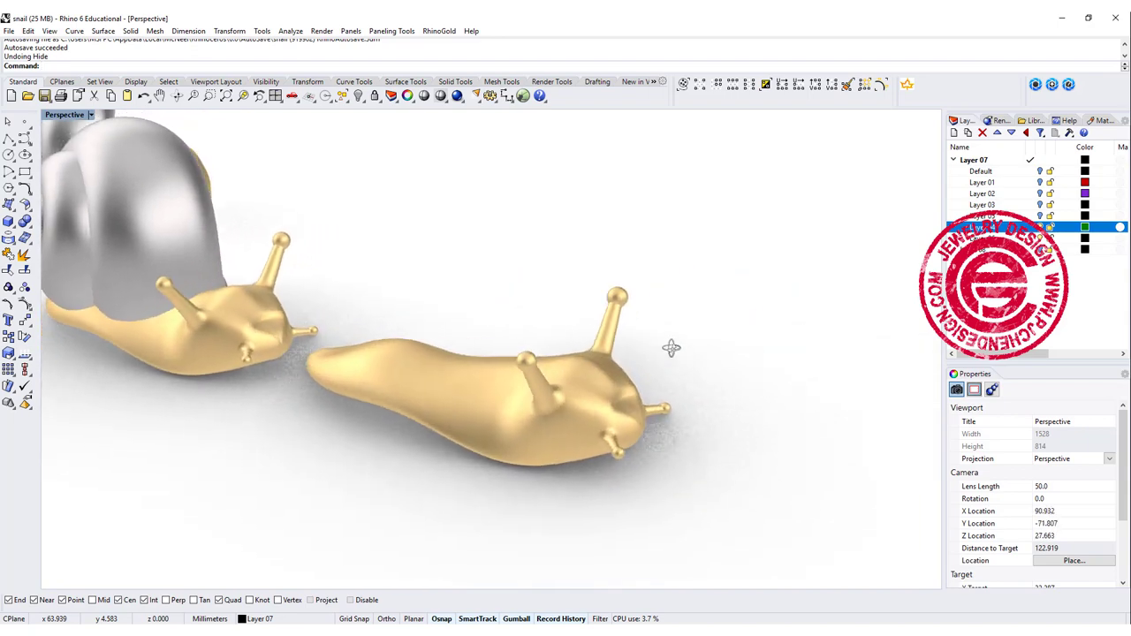
scroll(572, 405, up, 2)
click(576, 389)
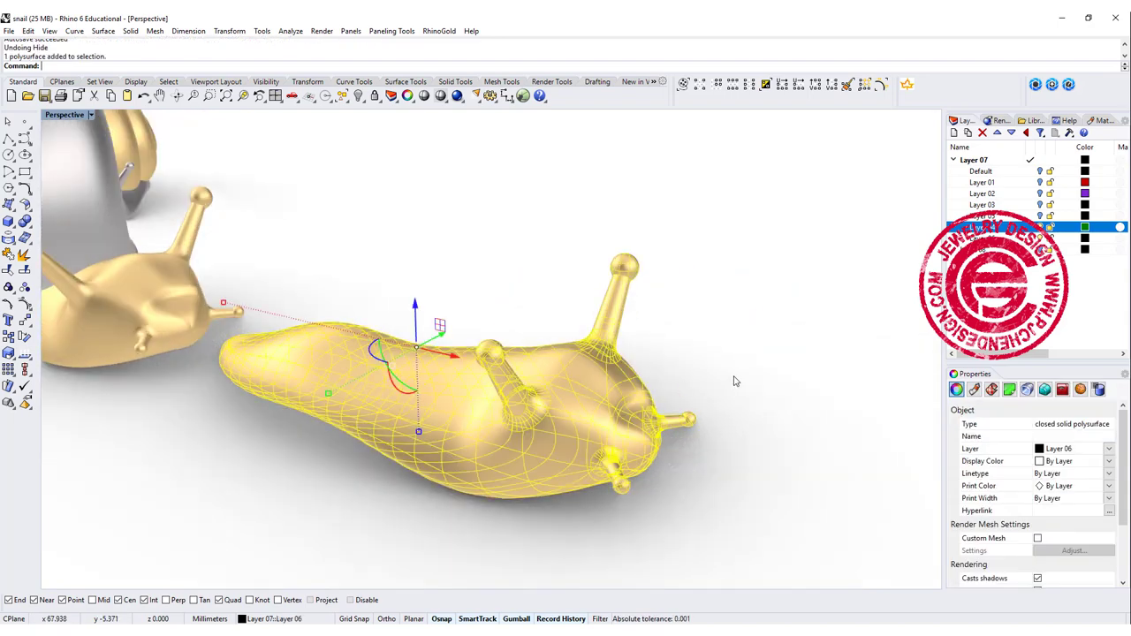
click(765, 373)
mouse_move(765, 373)
right_down()
mouse_move(686, 376)
mouse_move(793, 367)
mouse_move(803, 338)
mouse_move(734, 348)
mouse_move(750, 375)
right_up()
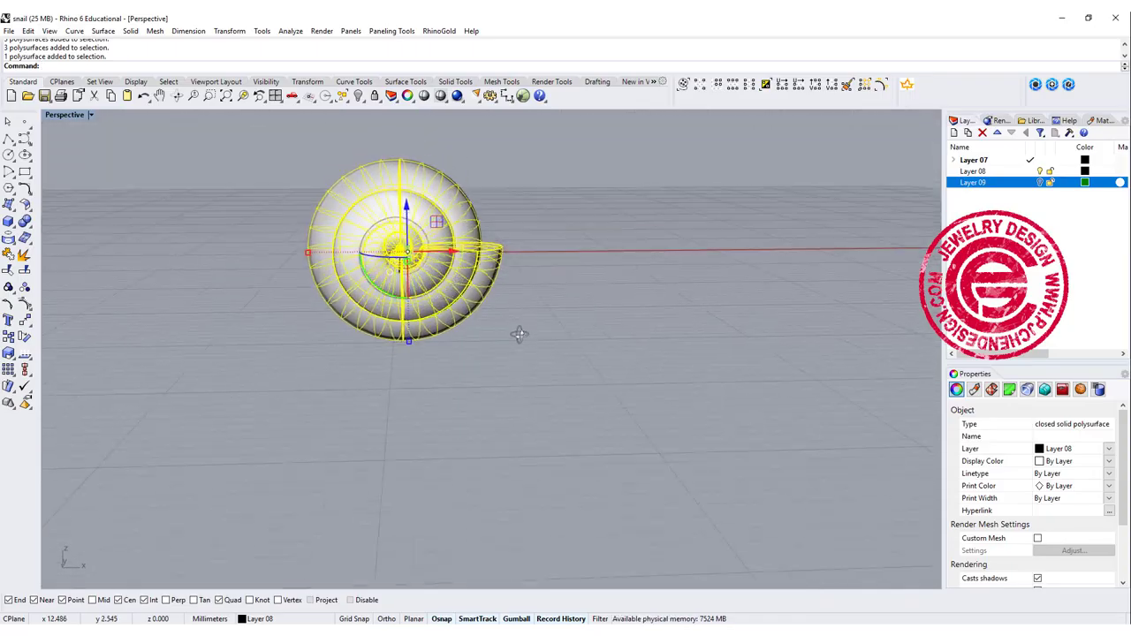
- Inspect the spiral shell from several angles and restore the four-viewport layout
scroll(508, 355, up, 6)
shift+right_drag(508, 355, 583, 372)
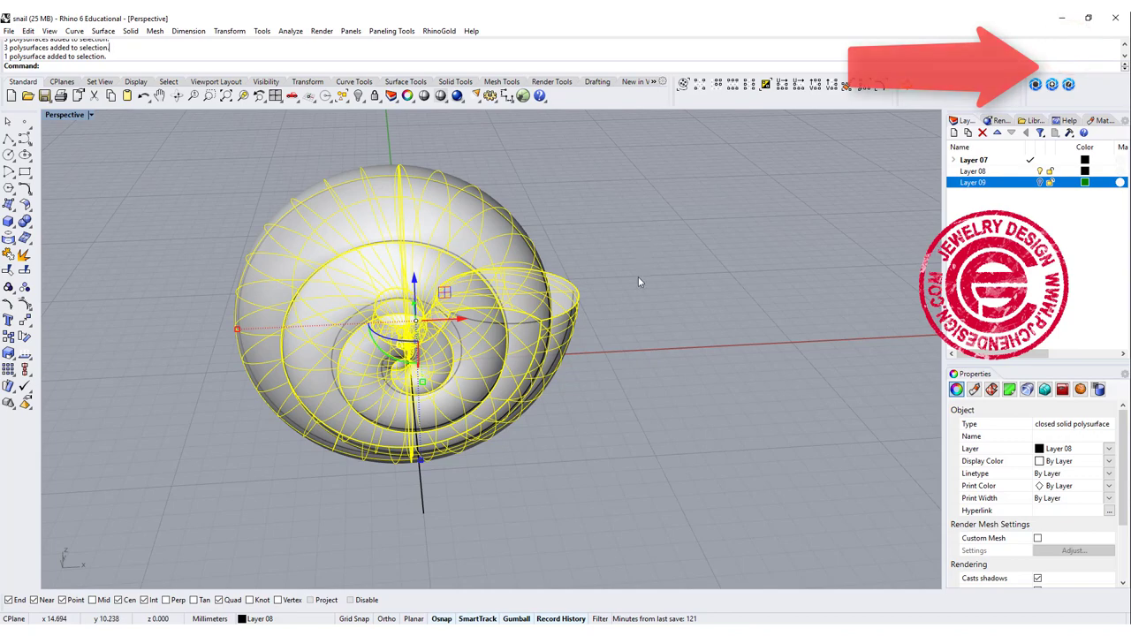
right_drag(612, 271, 615, 265)
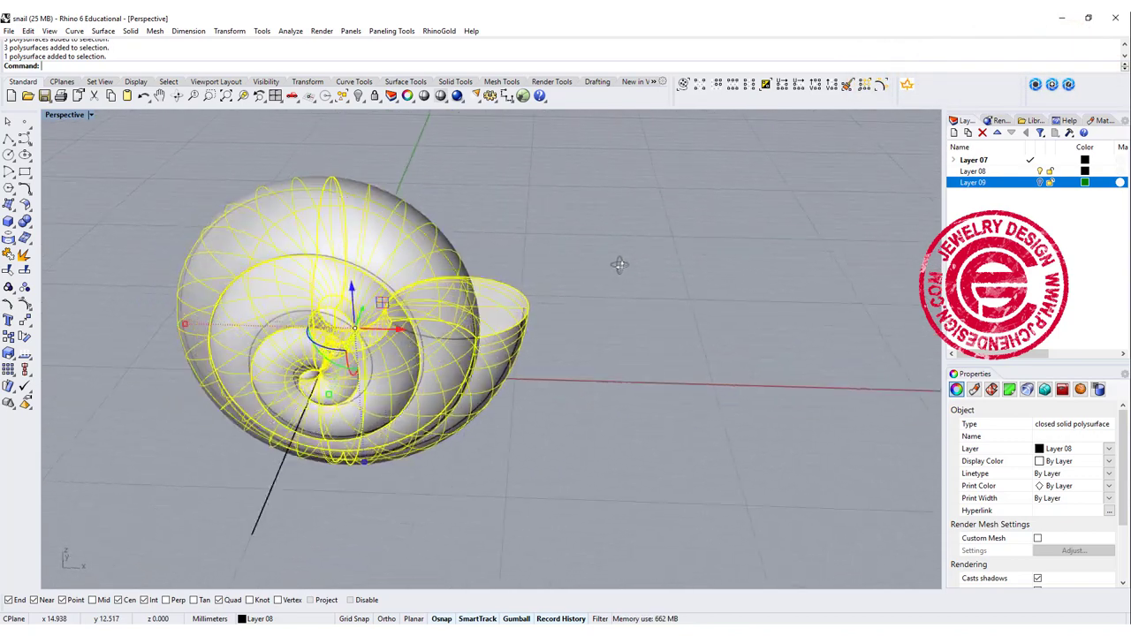
double_click(64, 115)
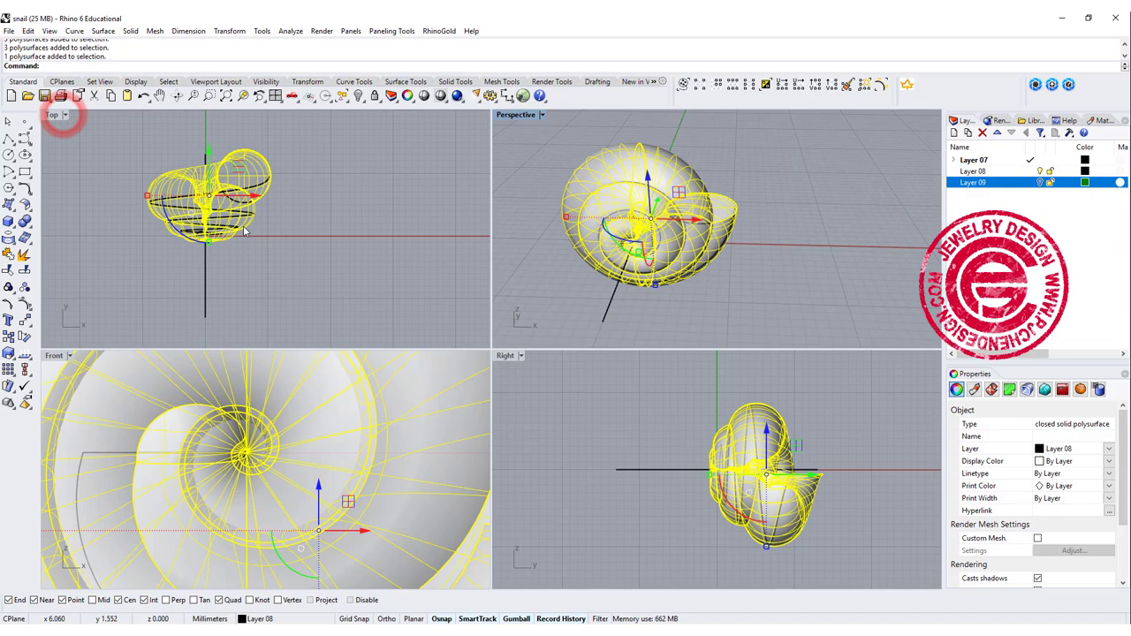
scroll(249, 228, up, 2)
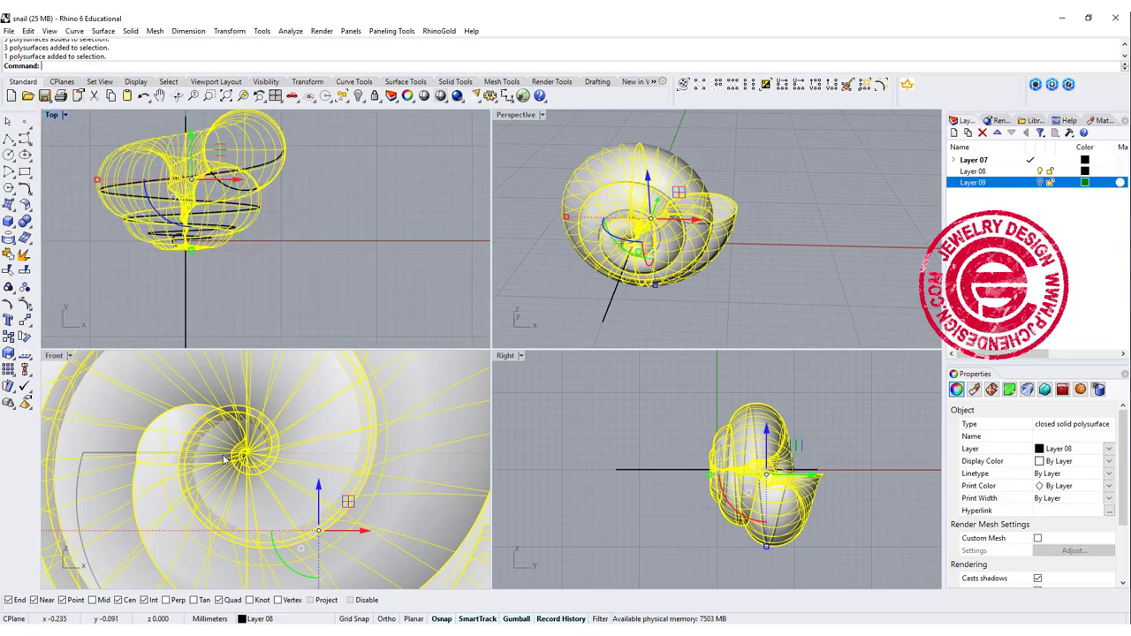
- Rotate the shell about its centre in the Front view so its opening points downward
scroll(225, 458, down, 2)
drag(238, 527, 283, 424)
click(311, 215)
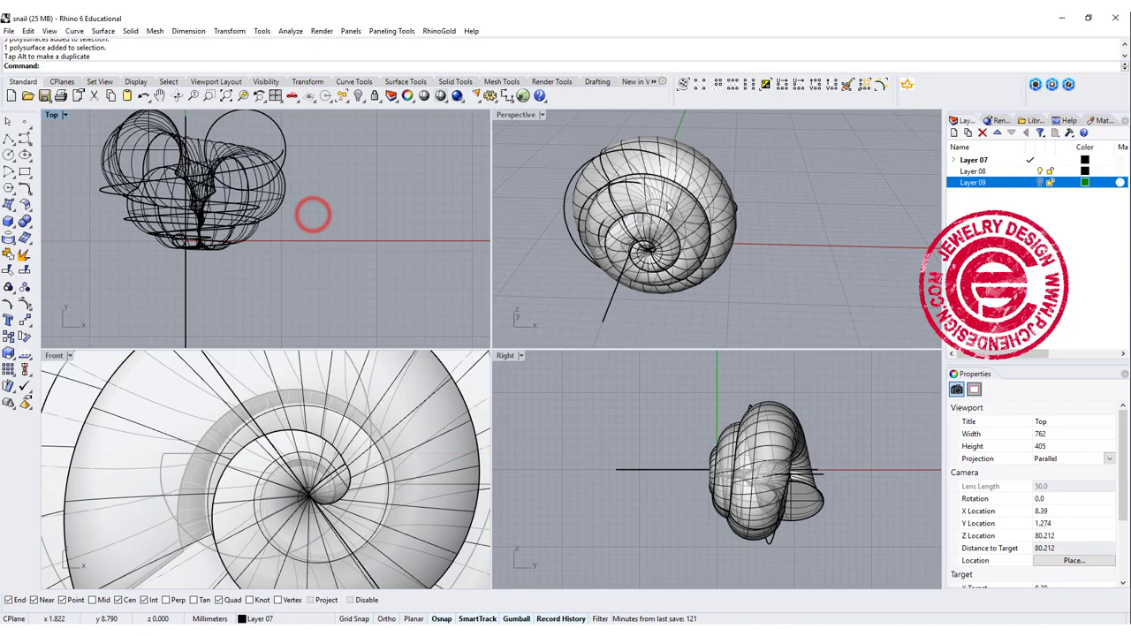
right_drag(678, 190, 735, 161)
right_drag(735, 161, 736, 166)
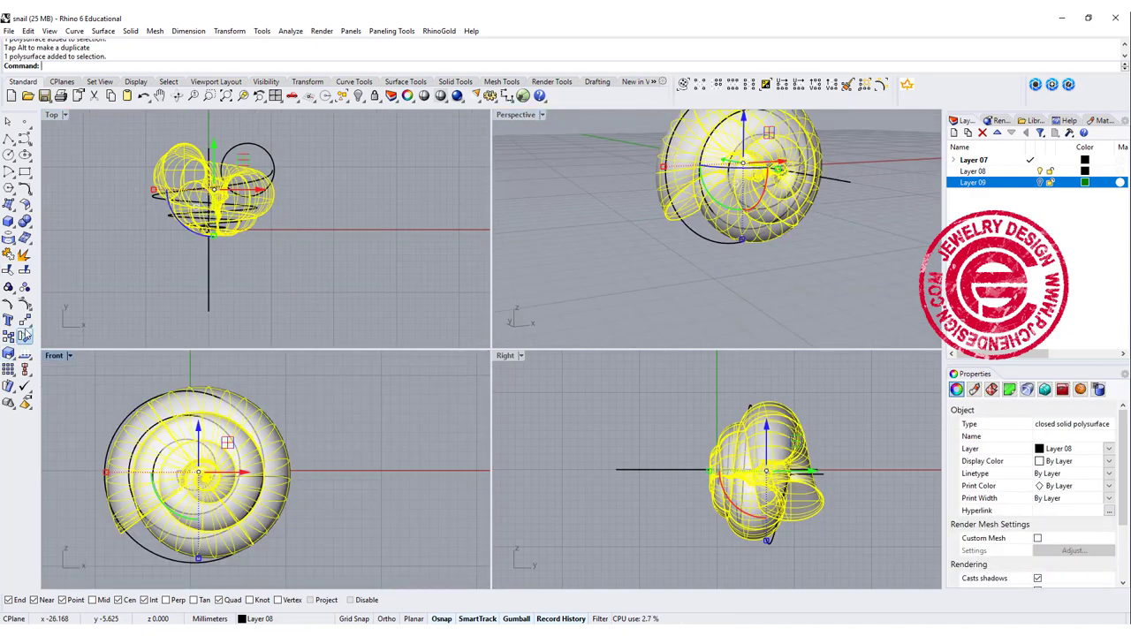
- Mirror a copy of the shell across a vertical line beside it in the Top view
click(26, 334)
click(124, 325)
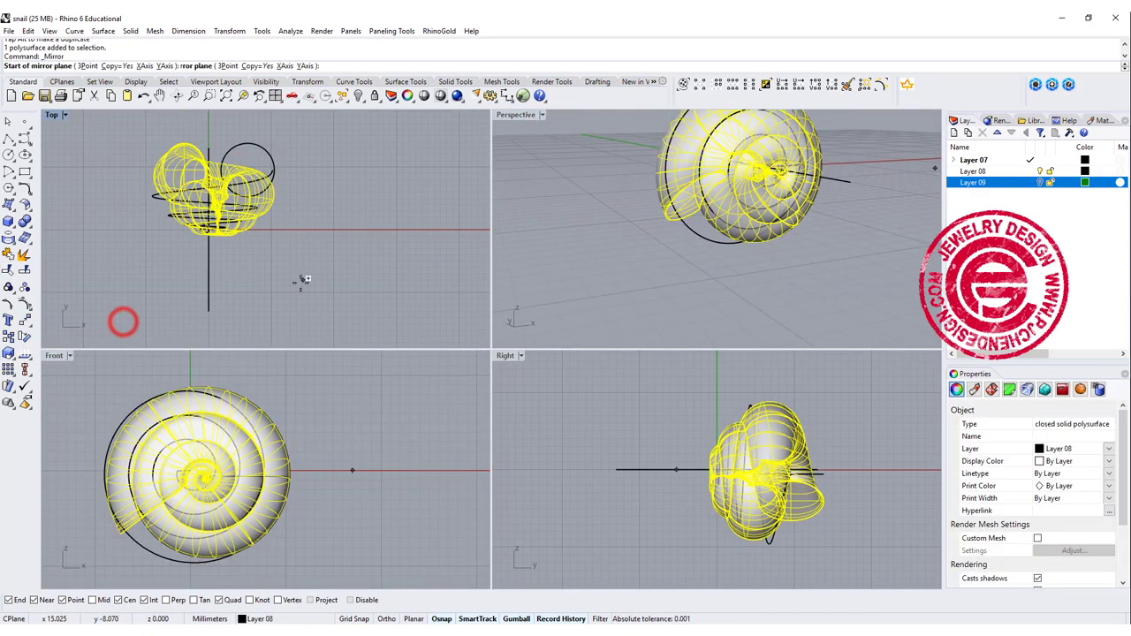
click(303, 282)
click(306, 143)
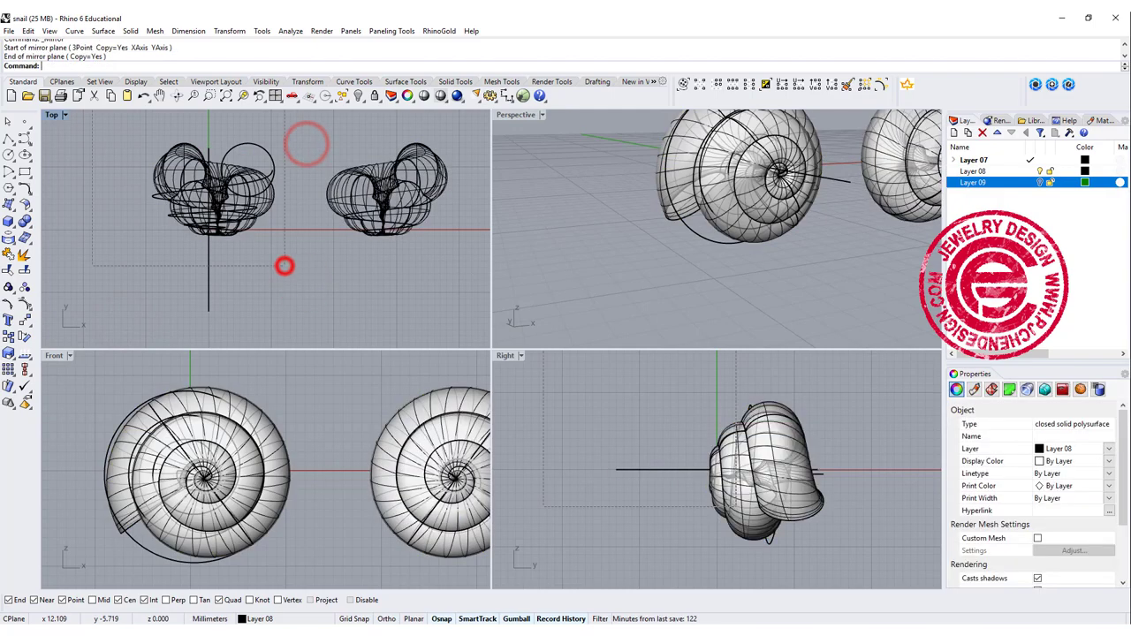
- Hide the original shell with its construction curves and move the mirrored copy over to the origin in the Top view
drag(283, 262, 203, 167)
click(357, 96)
click(395, 196)
drag(390, 193, 202, 217)
click(592, 281)
right_drag(601, 221, 679, 241)
scroll(168, 176, up, 1)
click(220, 199)
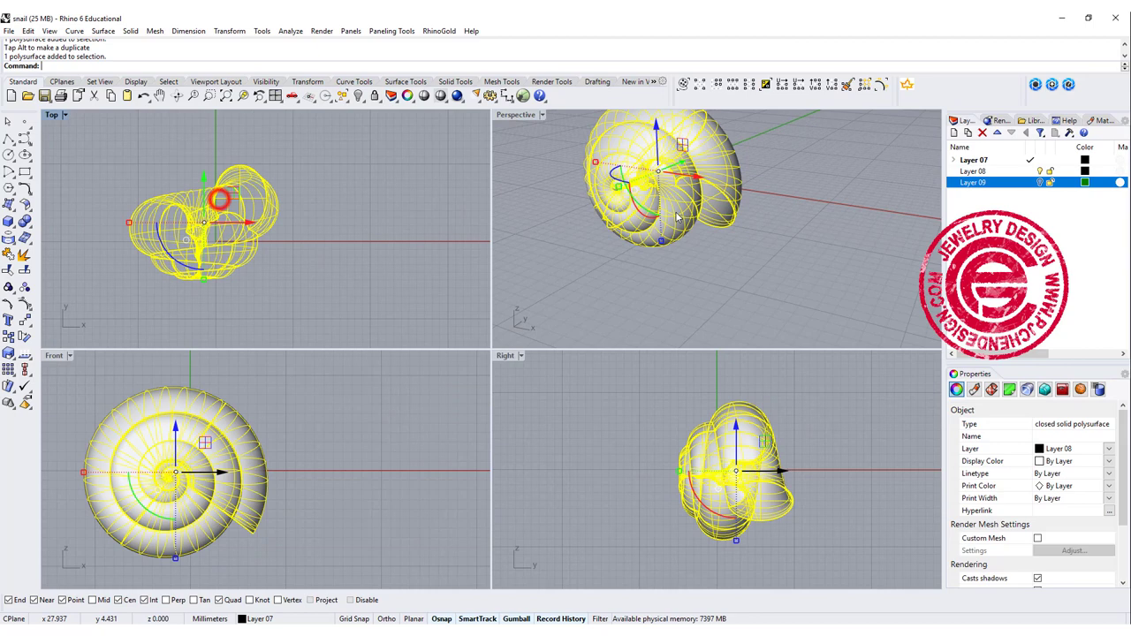
- Add a red Layer 10 as the current layer and lock Layer 09
click(955, 131)
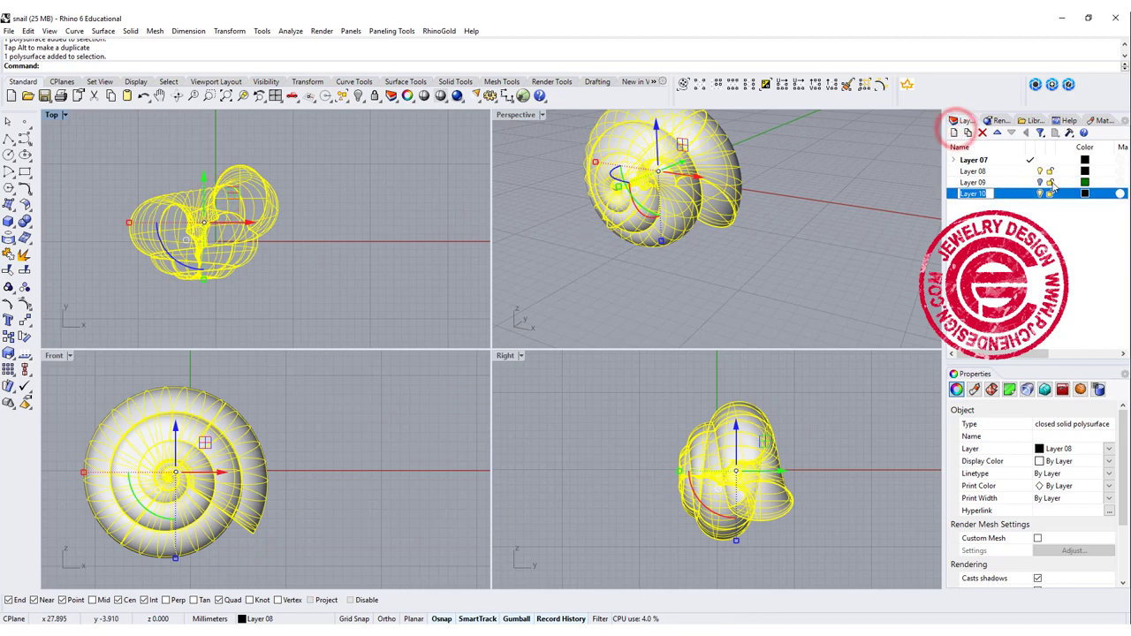
click(890, 329)
click(1049, 182)
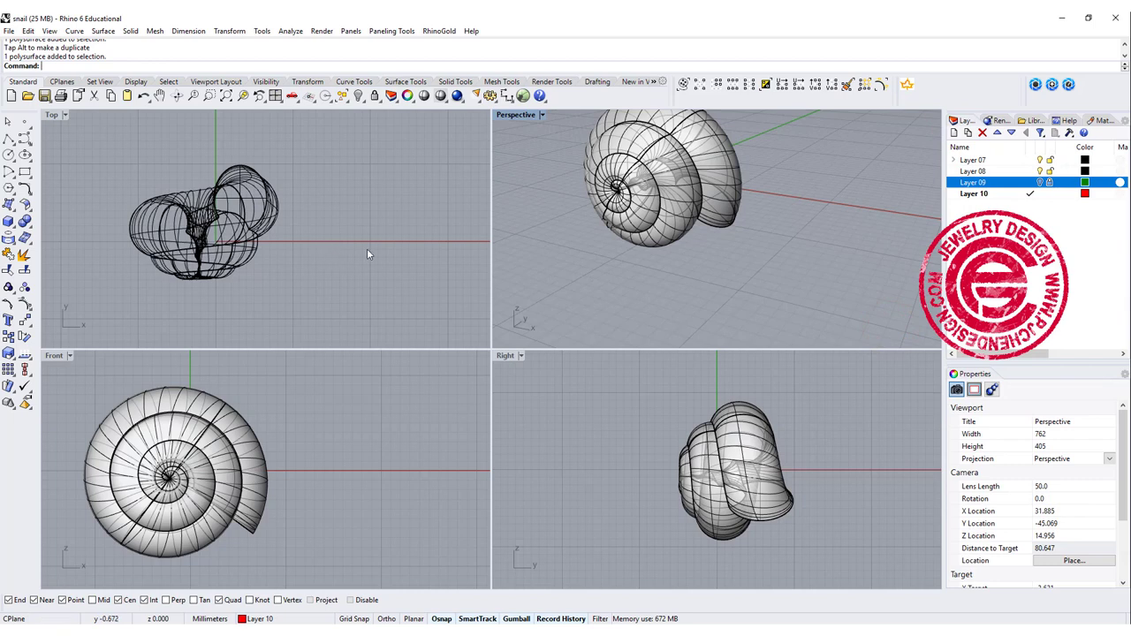
right_drag(303, 244, 272, 207)
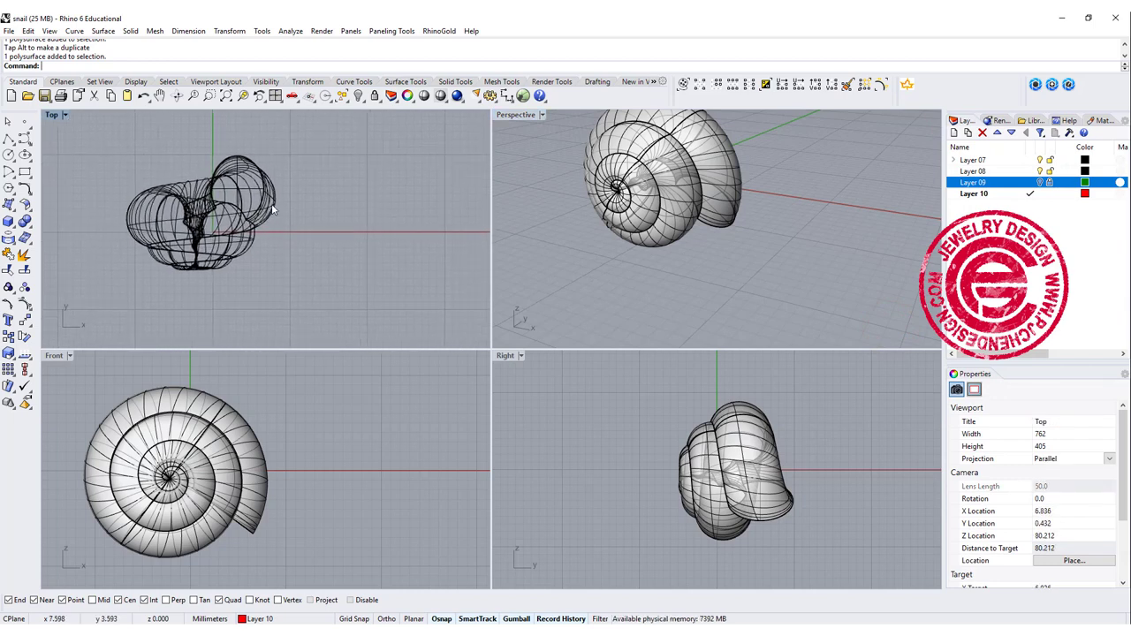
- Draw a narrow ellipse centred at the origin (0) in the Top view, about 36 mm long along the X axis
click(24, 156)
click(57, 162)
click(42, 157)
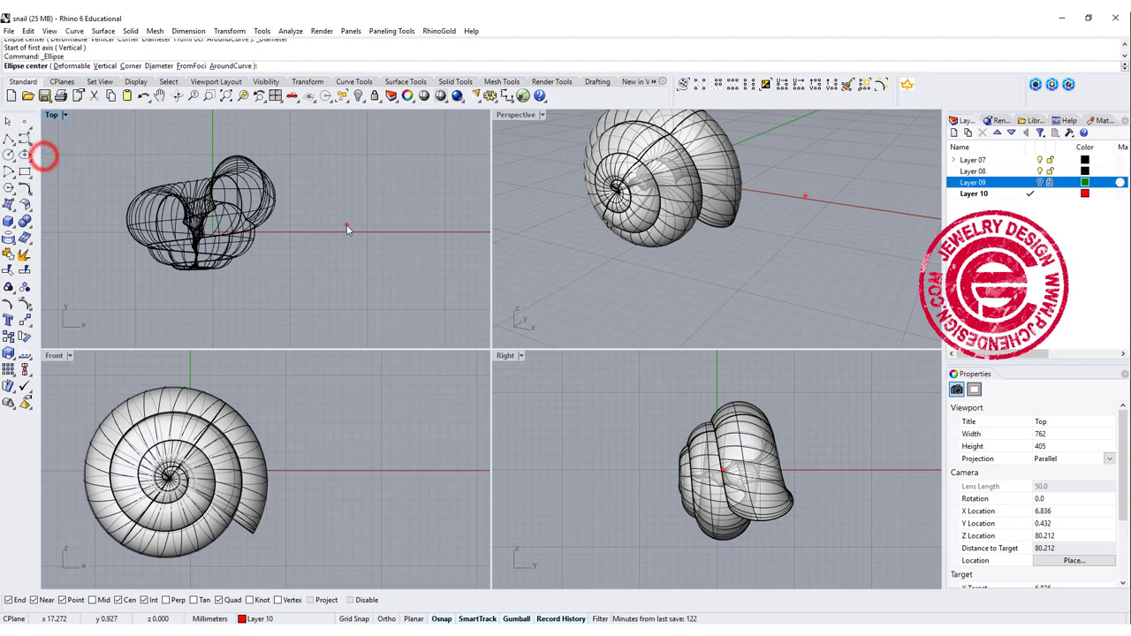
text(0)
key(Return)
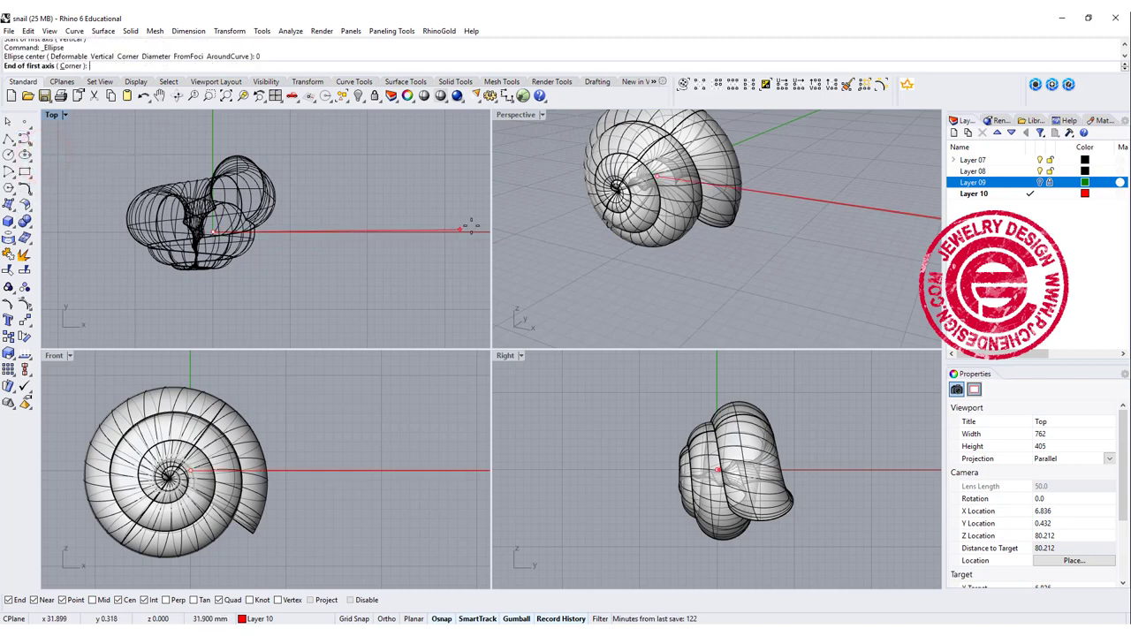
click(350, 233)
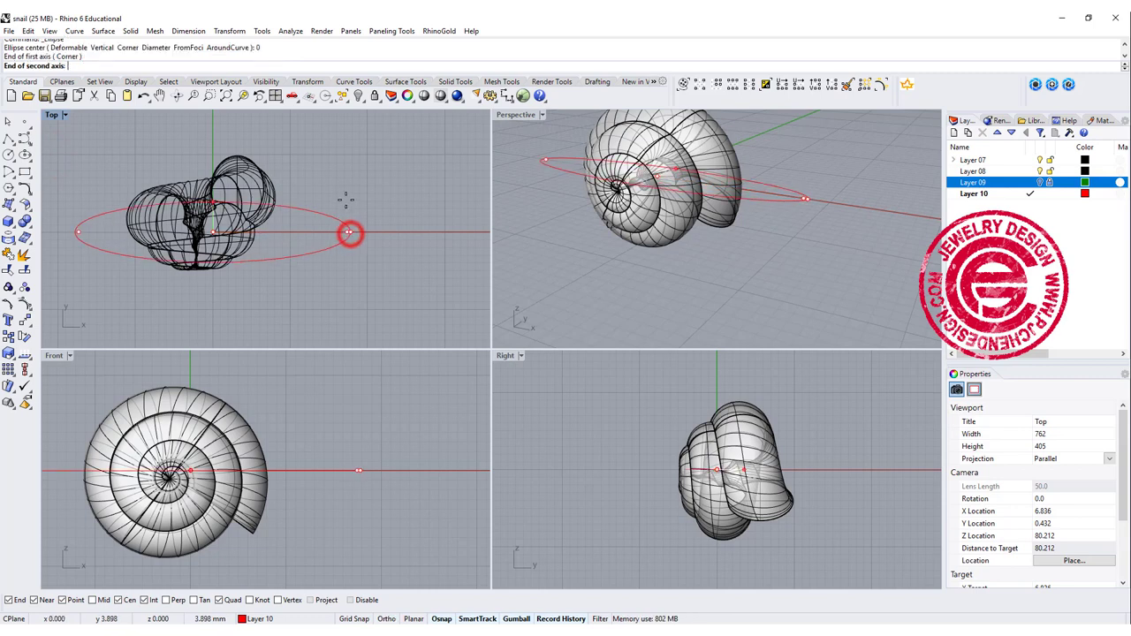
click(346, 194)
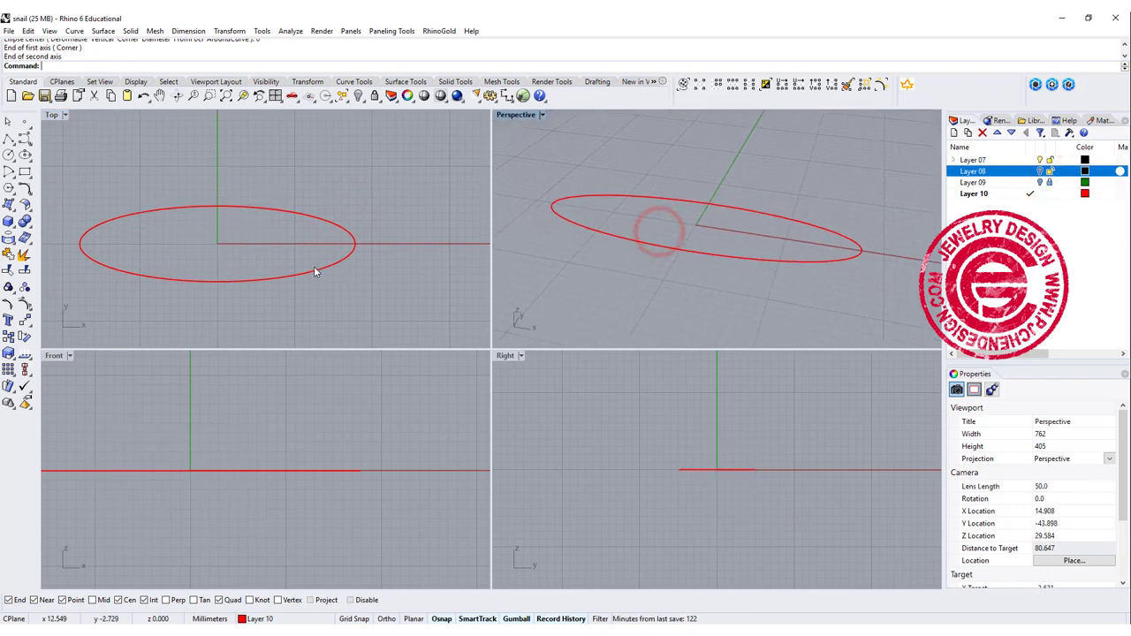
- Start a degree 3 control point curve in the Front view at the ellipse's tail-end quadrant and carry it along the low back
right_drag(328, 266, 347, 258)
scroll(278, 422, down, 4)
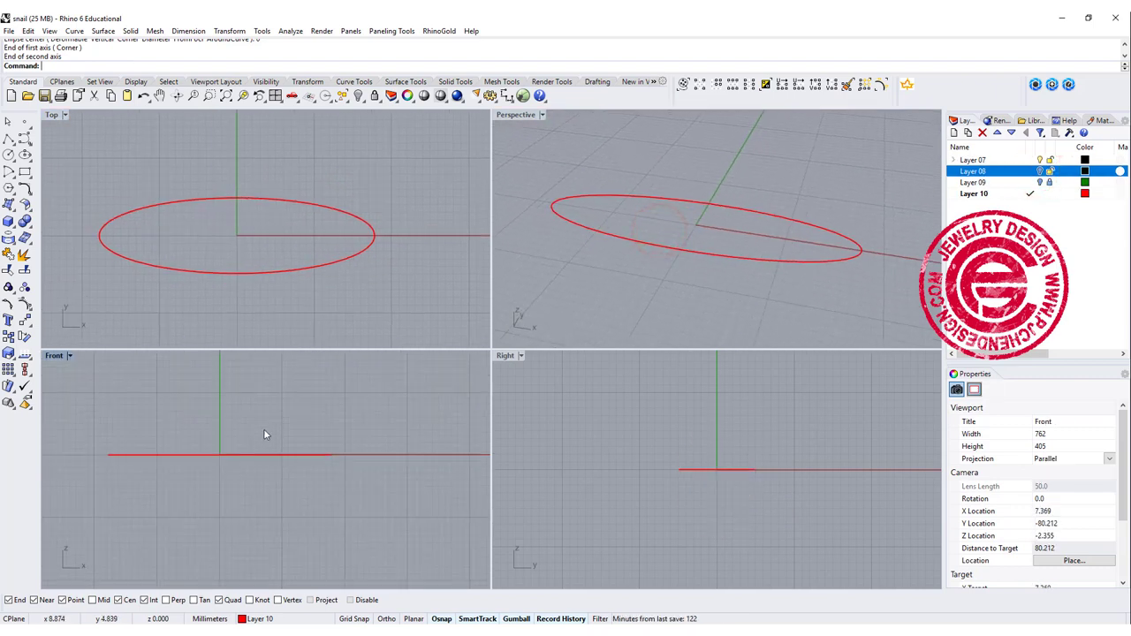
right_drag(249, 412, 278, 417)
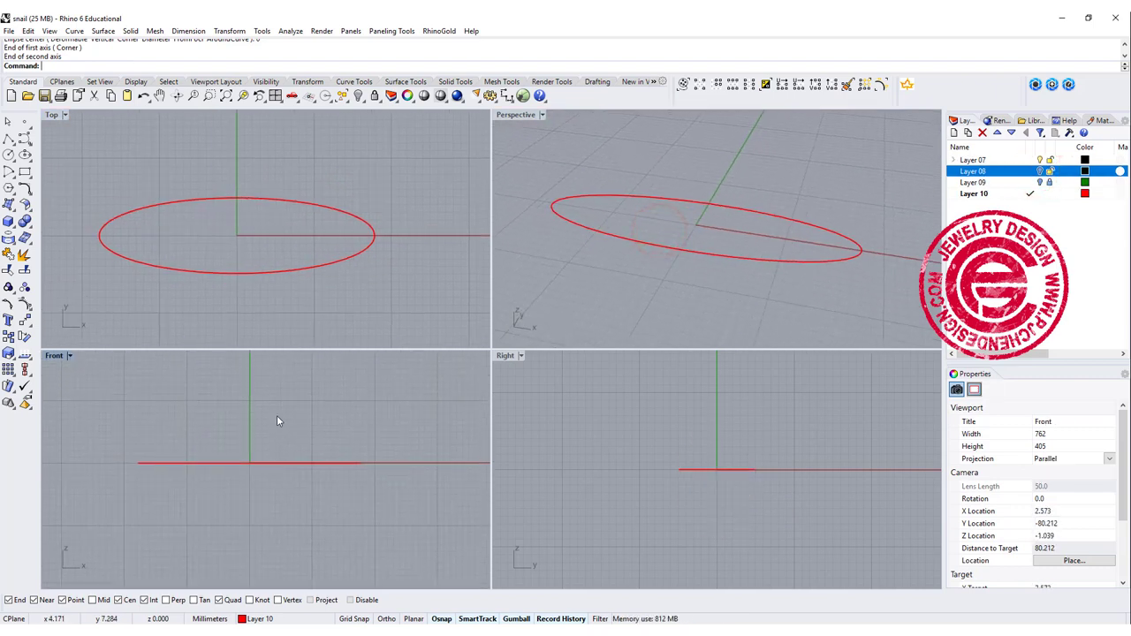
click(25, 140)
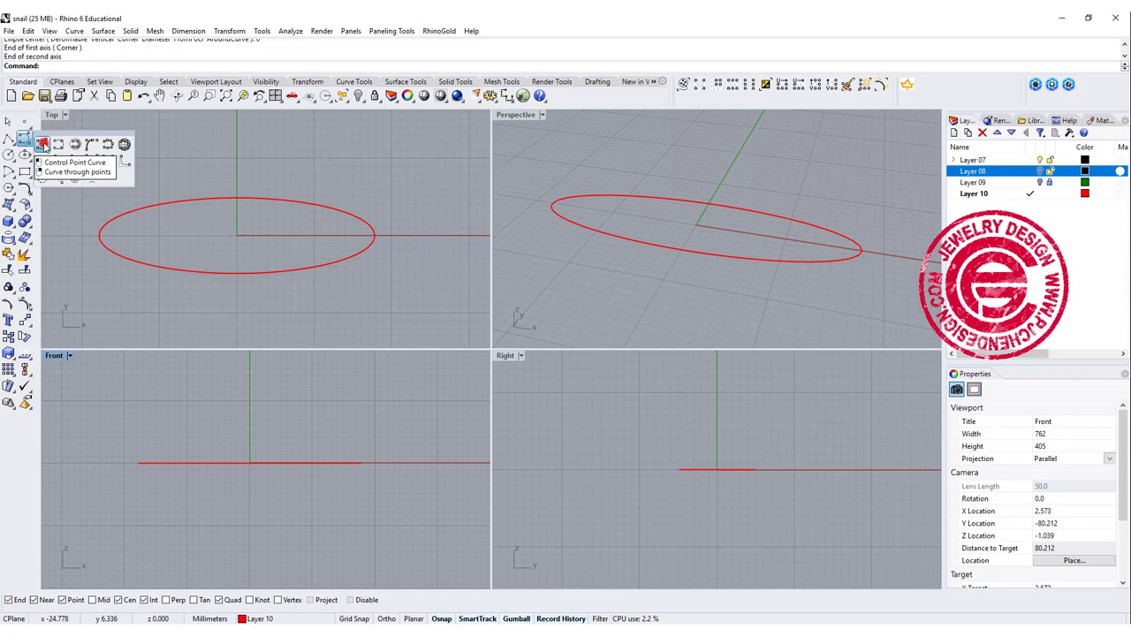
click(41, 143)
click(137, 462)
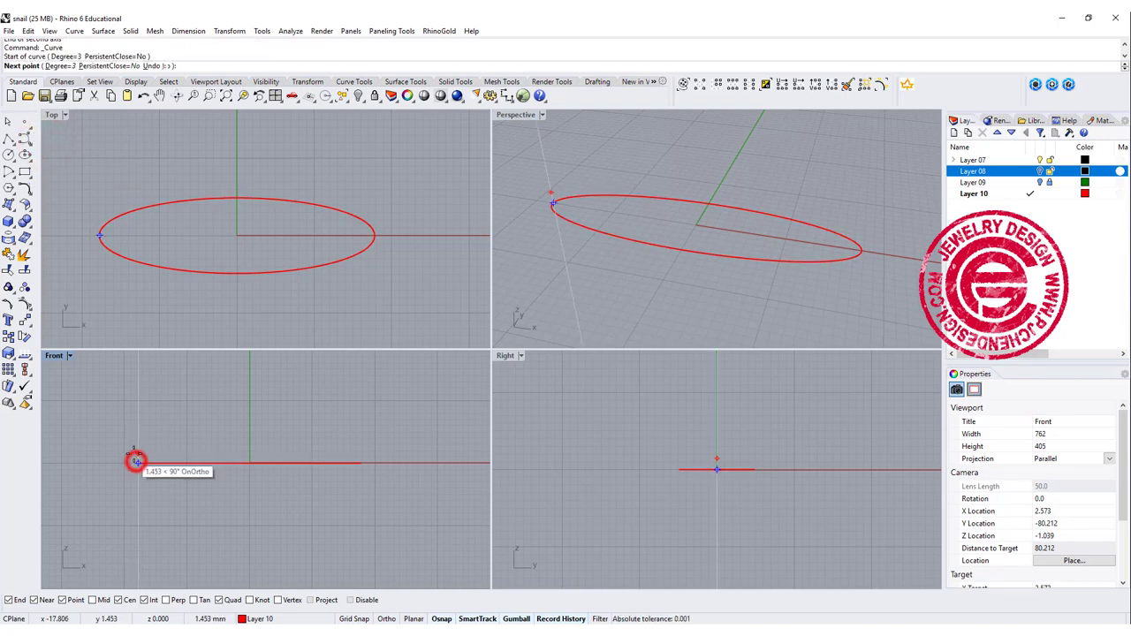
scroll(134, 461, up, 3)
click(130, 449)
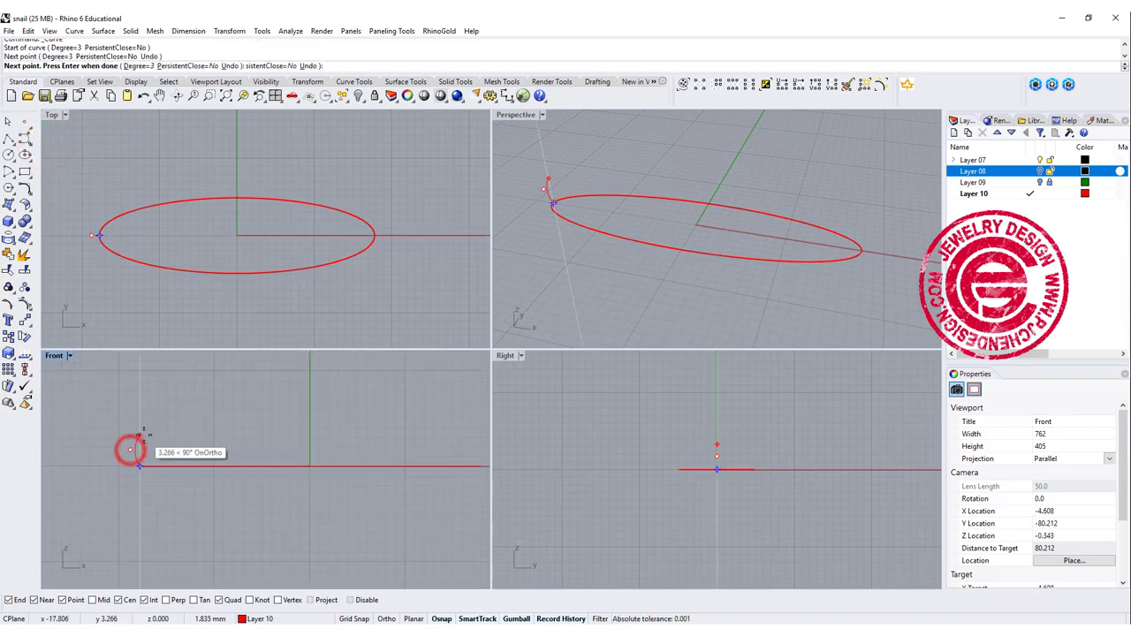
click(146, 433)
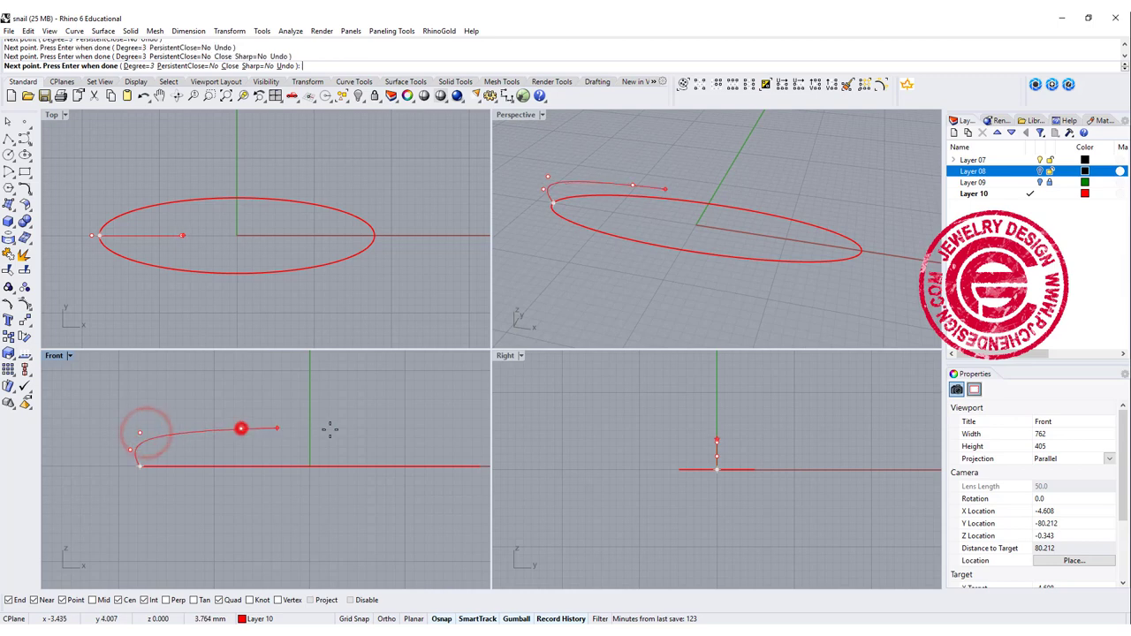
click(241, 424)
click(332, 430)
- Continue the back curve up over a raised head and end it on the ellipse's head-end quadrant
right_drag(355, 420, 219, 426)
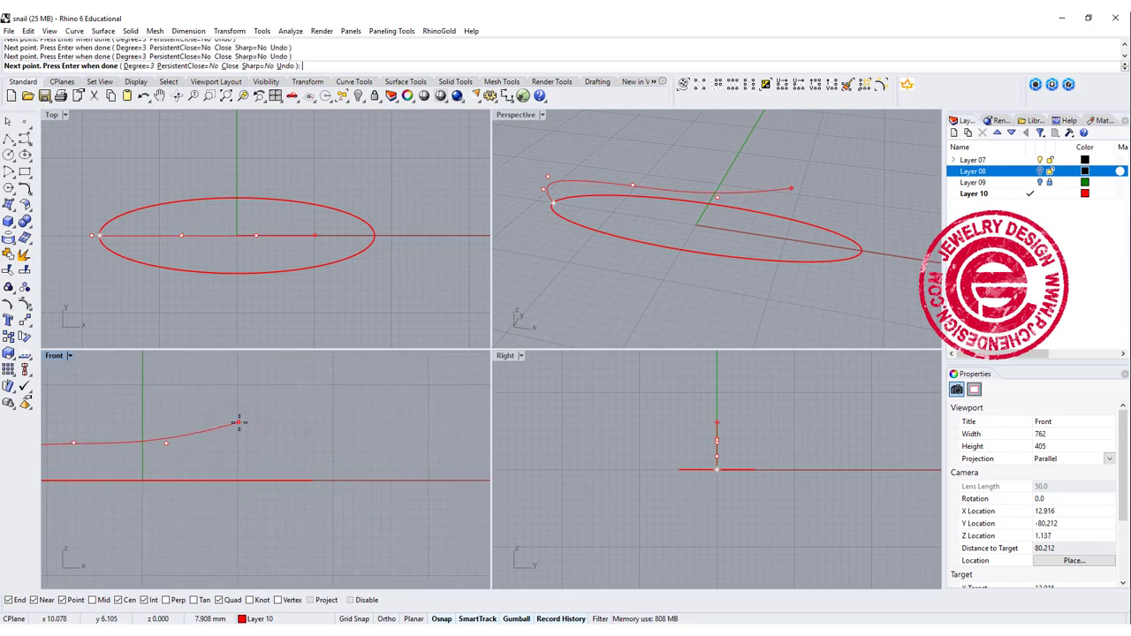
click(288, 411)
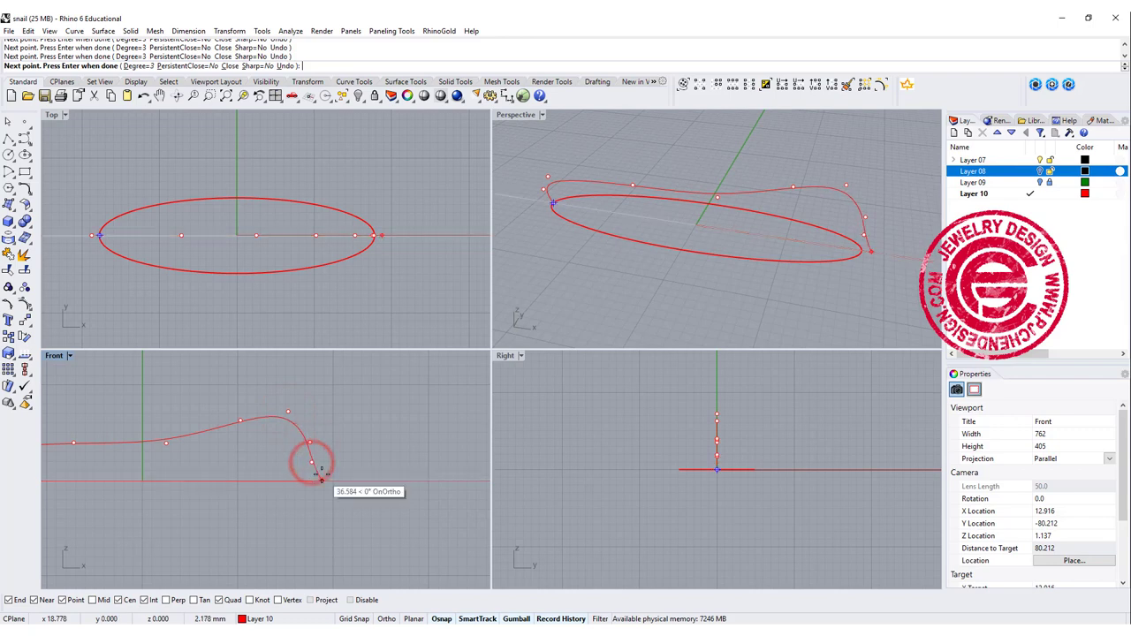
scroll(321, 459, up, 3)
click(322, 467)
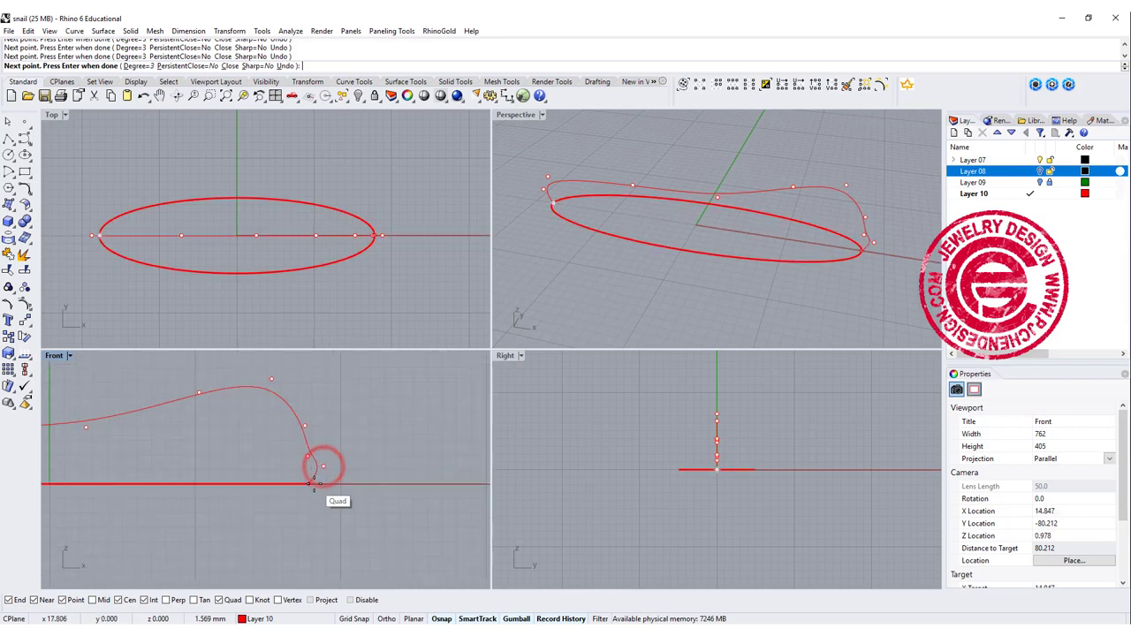
click(313, 483)
right_click(314, 483)
- Adjust the lower control points at the head end of the back curve to refine its front contour
scroll(317, 470, up, 4)
click(315, 474)
scroll(317, 471, up, 4)
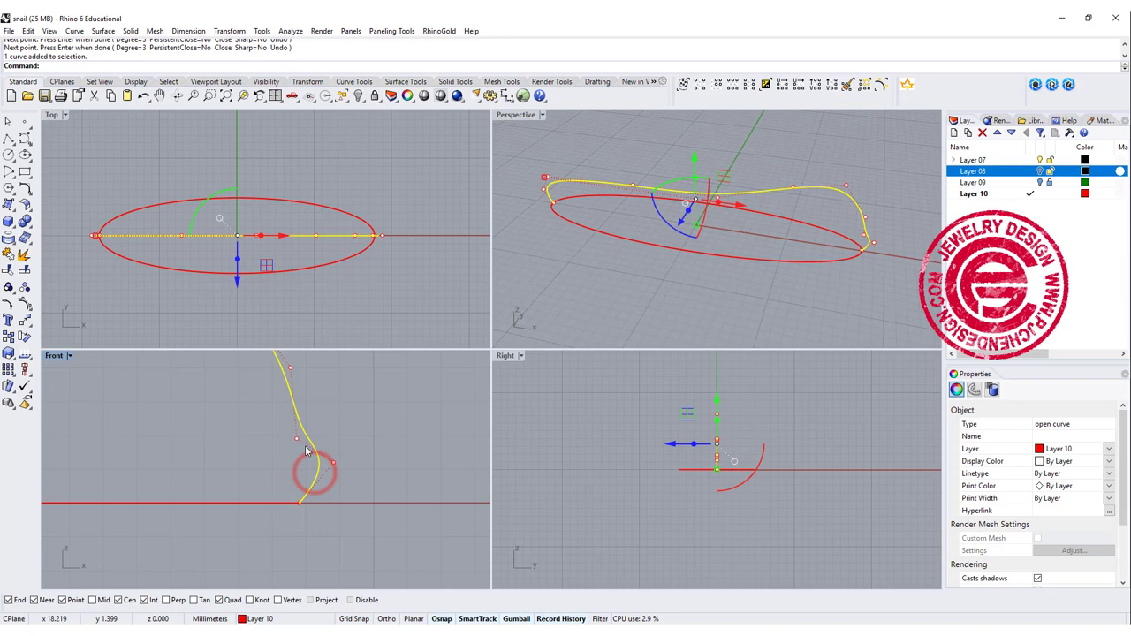
drag(247, 413, 366, 432)
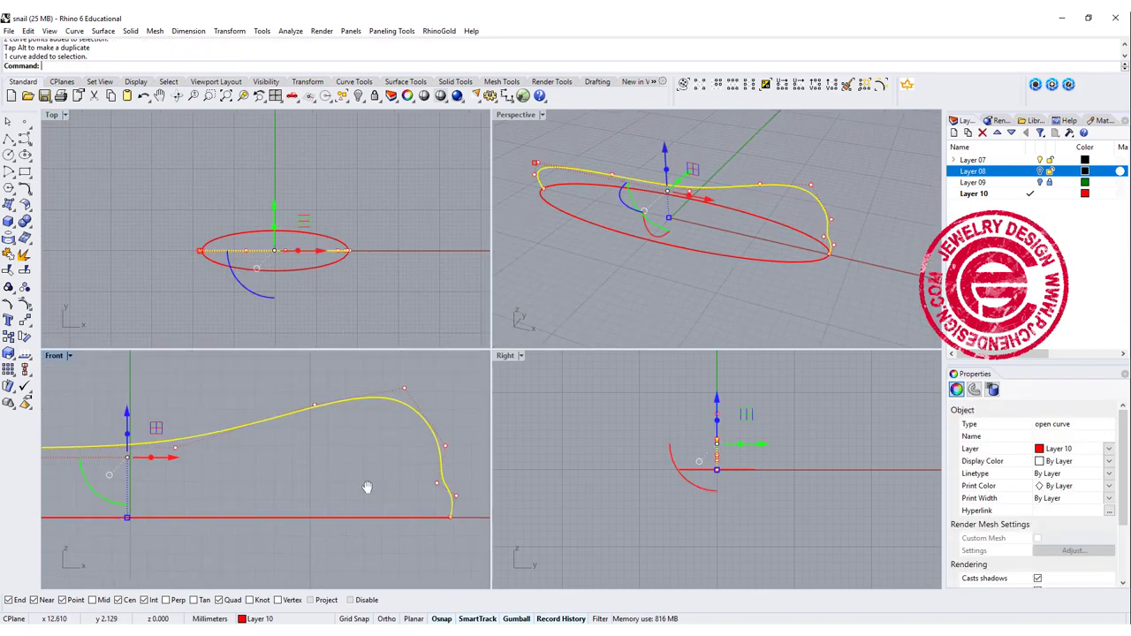
- Lower the middle control point of the back curve in the Front view to deepen the dip behind the head
right_drag(367, 487, 442, 487)
click(239, 396)
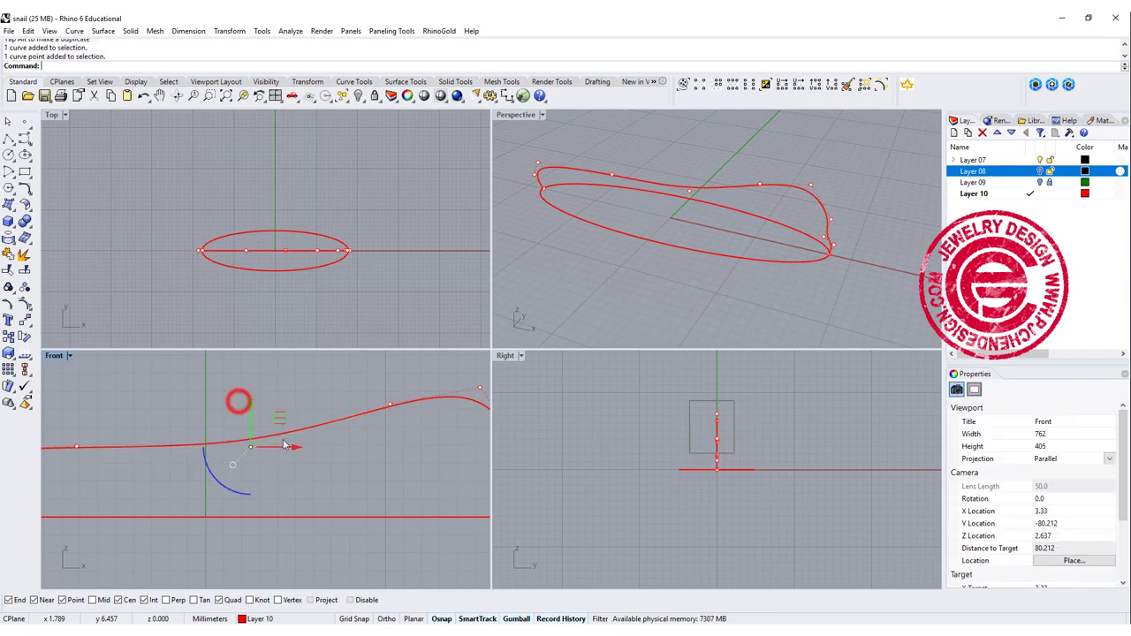
mouse_move(240, 397)
mouse_down()
mouse_move(265, 461)
mouse_move(252, 415)
mouse_move(250, 427)
mouse_up()
right_drag(164, 456, 329, 447)
right_drag(175, 454, 267, 451)
click(292, 460)
right_drag(587, 261, 628, 213)
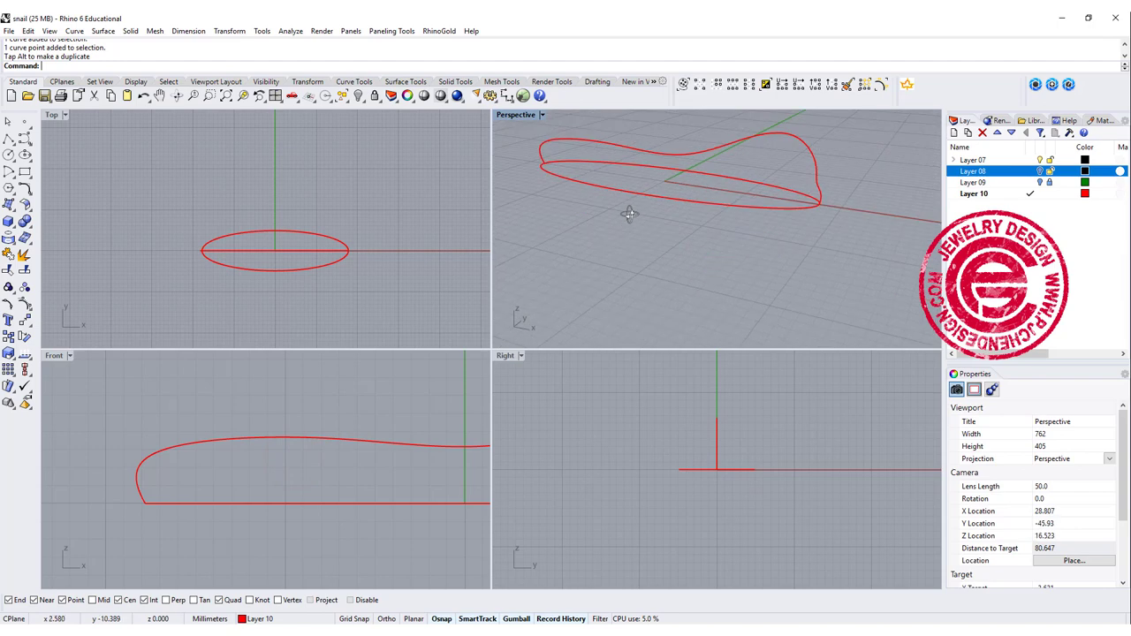
- Shift the two control points at the tail end of the back curve inward so it rises nearly vertically from the ellipse
scroll(119, 468, up, 4)
click(146, 484)
drag(86, 447, 152, 498)
drag(80, 413, 202, 492)
drag(191, 450, 215, 456)
click(308, 474)
scroll(316, 429, down, 6)
right_drag(384, 474, 173, 477)
scroll(316, 460, down, 5)
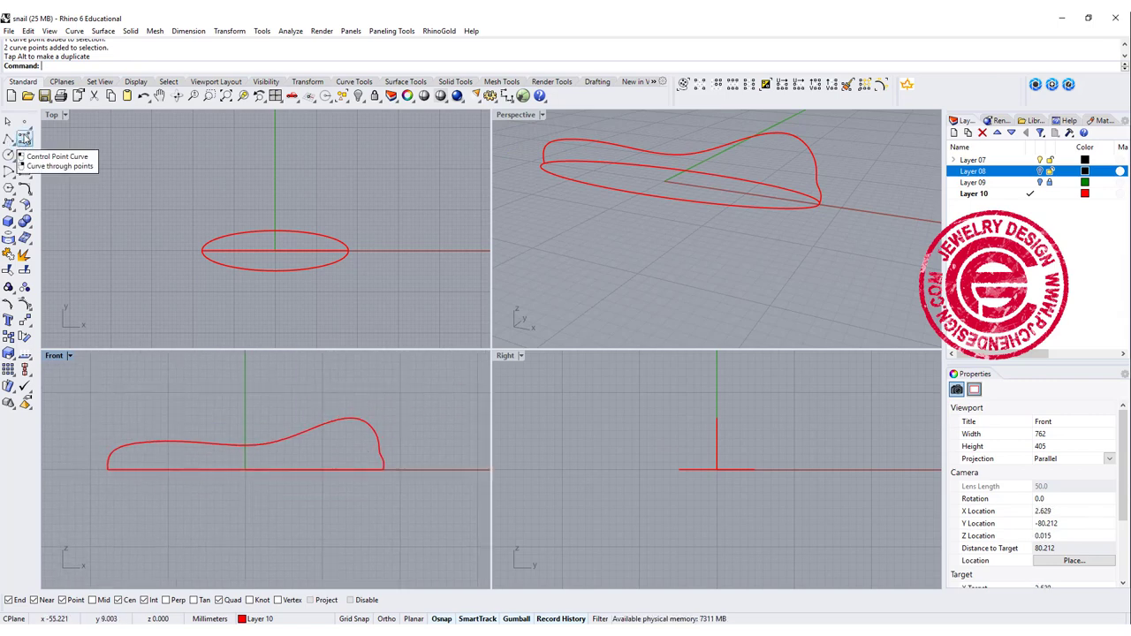
- Start a belly control point curve in the Front view at the ellipse's tail-end quadrant, dipping below the ellipse and returning to its center
click(24, 139)
click(104, 469)
scroll(115, 495, up, 2)
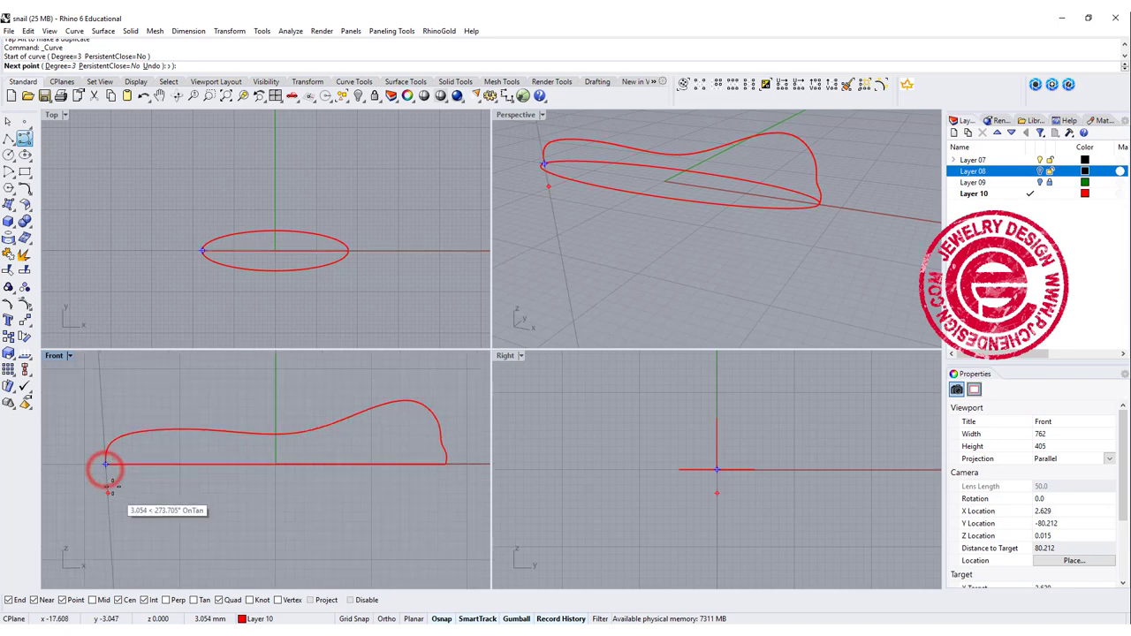
click(106, 469)
click(141, 477)
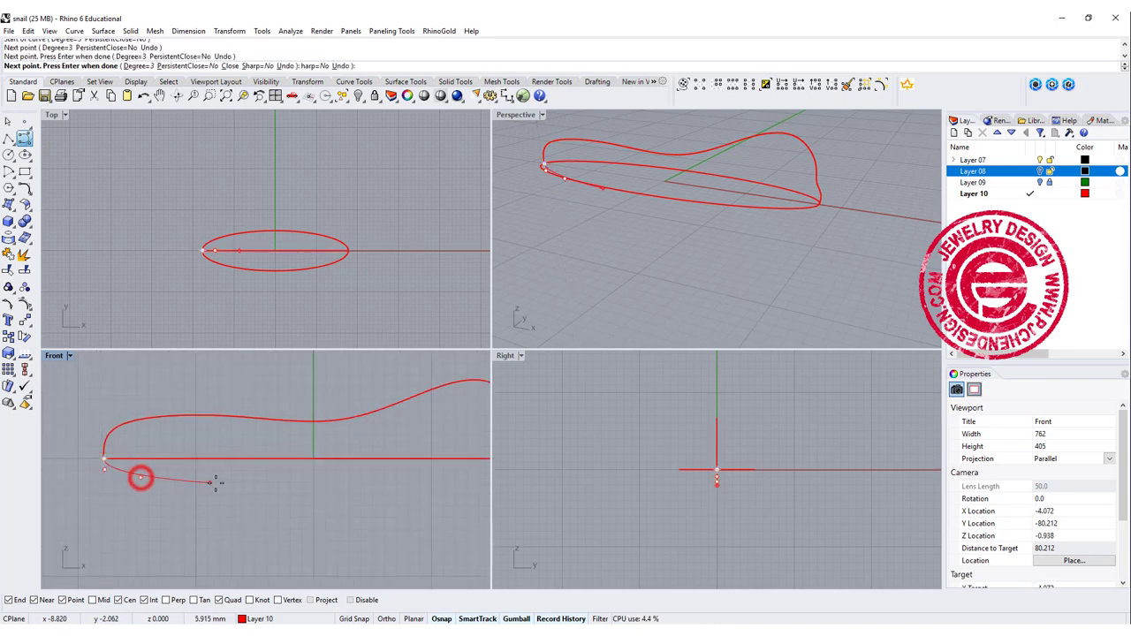
click(216, 483)
click(292, 476)
click(313, 459)
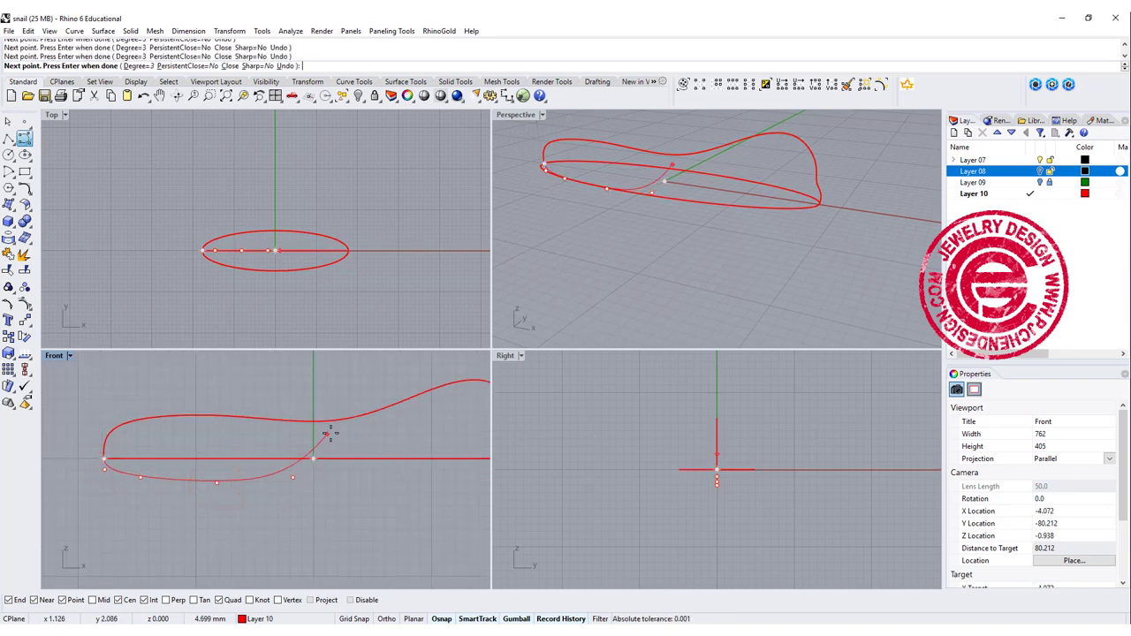
- Continue the belly curve over a low arch past the center and a dip below the head, ending on the ellipse's head-end quadrant
click(350, 438)
right_drag(374, 485, 235, 479)
click(339, 472)
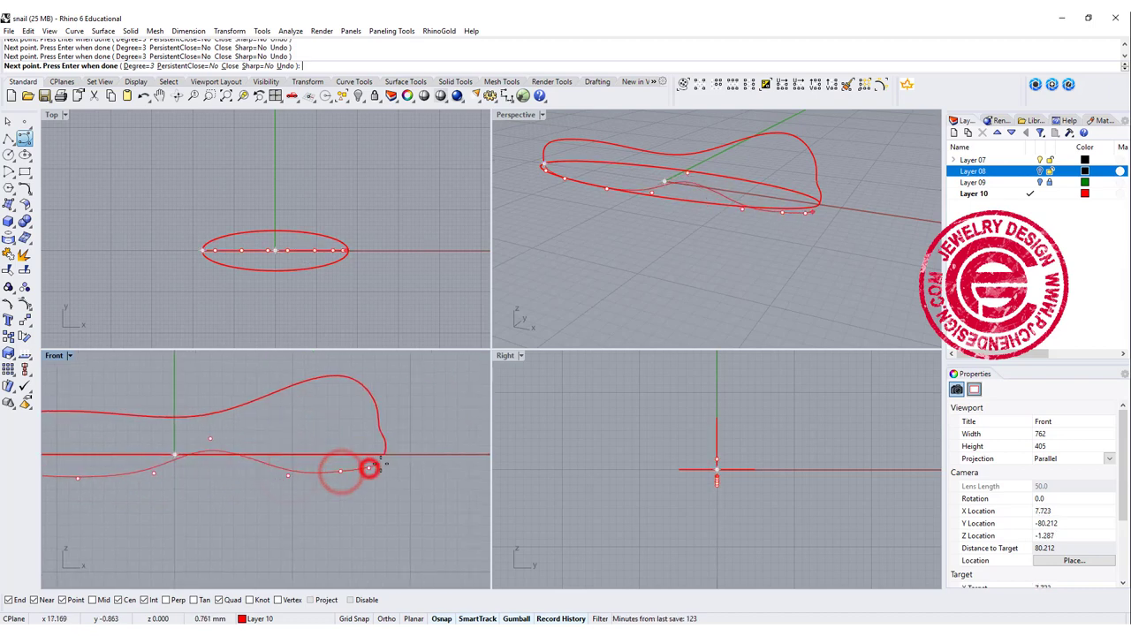
click(369, 468)
scroll(386, 457, up, 2)
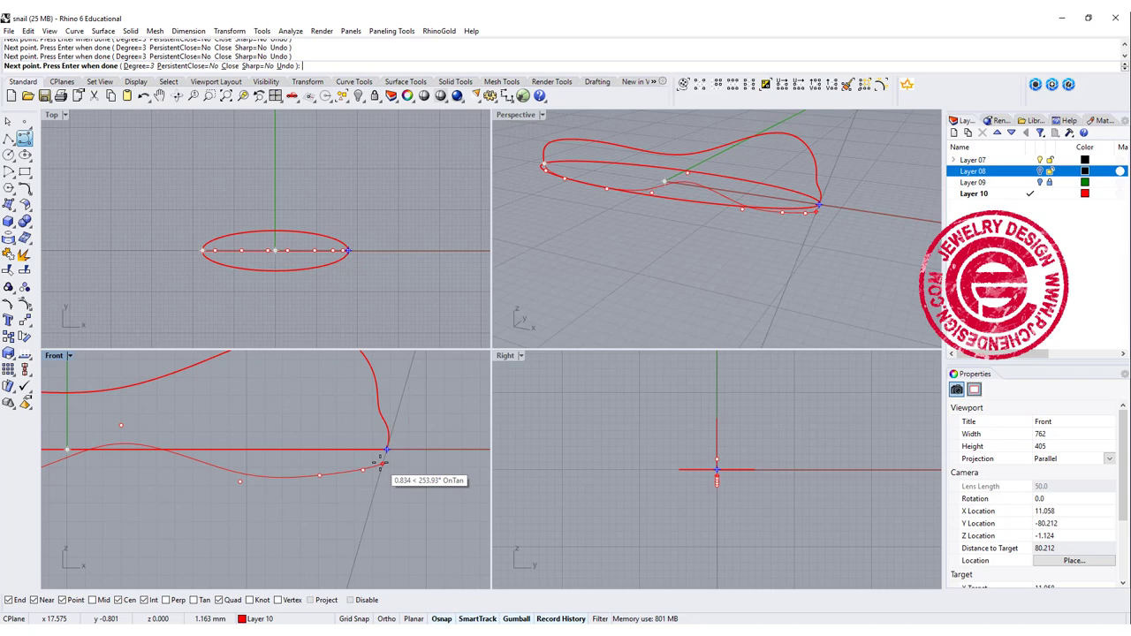
click(378, 459)
click(382, 446)
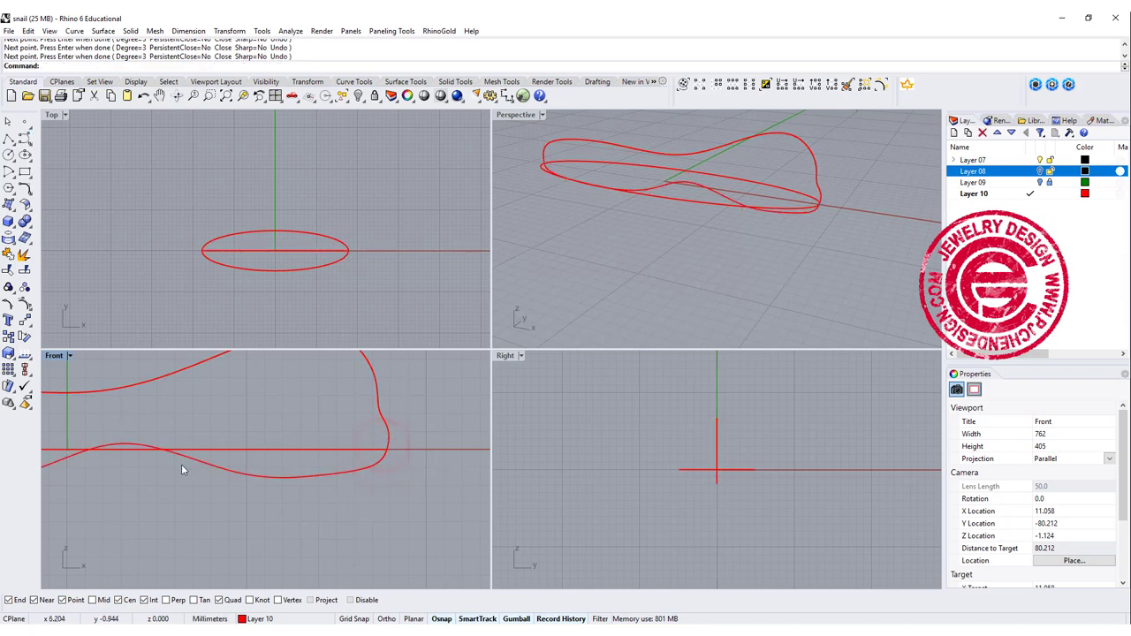
- Lower the raised middle control point of the belly curve in the Front view to flatten its arch
click(189, 457)
right_drag(135, 507, 212, 507)
key(F10)
drag(183, 409, 250, 450)
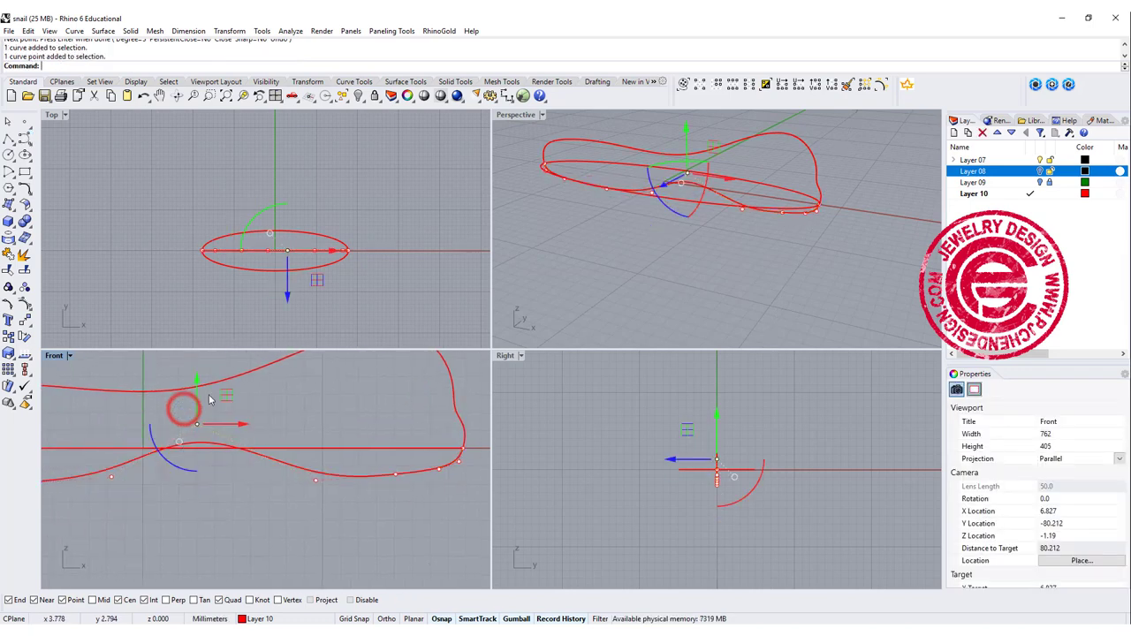
drag(197, 378, 197, 402)
key(Escape)
key(Escape)
click(220, 504)
- Examine in the maximized Perspective view how the back, belly and ellipse curves meet at the head end
right_drag(654, 230, 609, 203)
double_click(516, 115)
right_drag(530, 230, 489, 305)
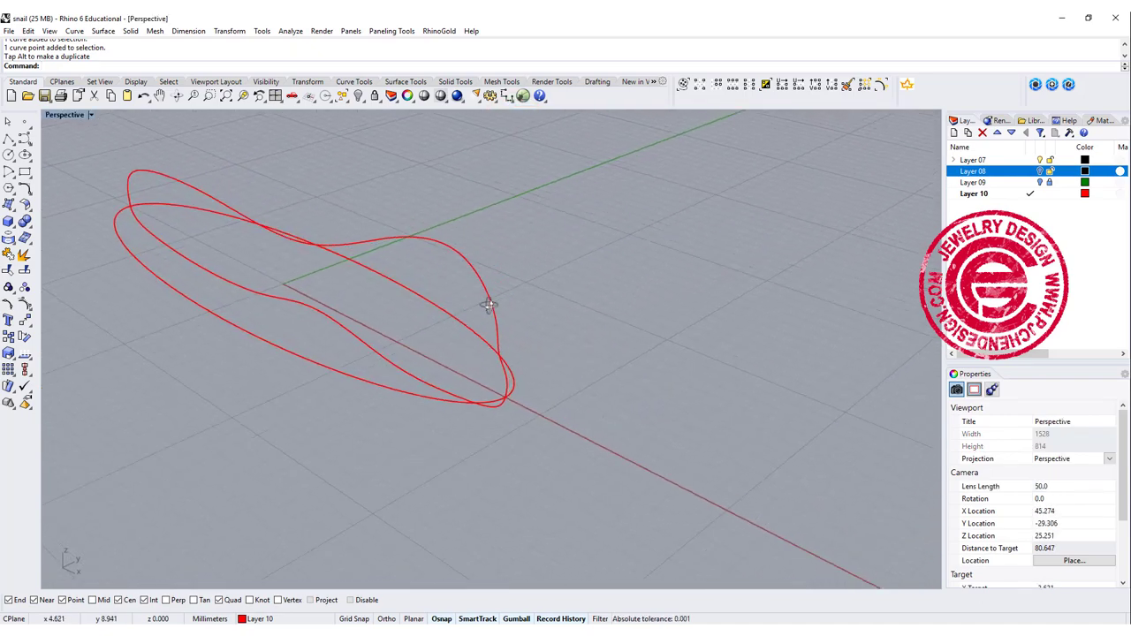
scroll(473, 383, up, 2)
shift+right_drag(473, 383, 541, 389)
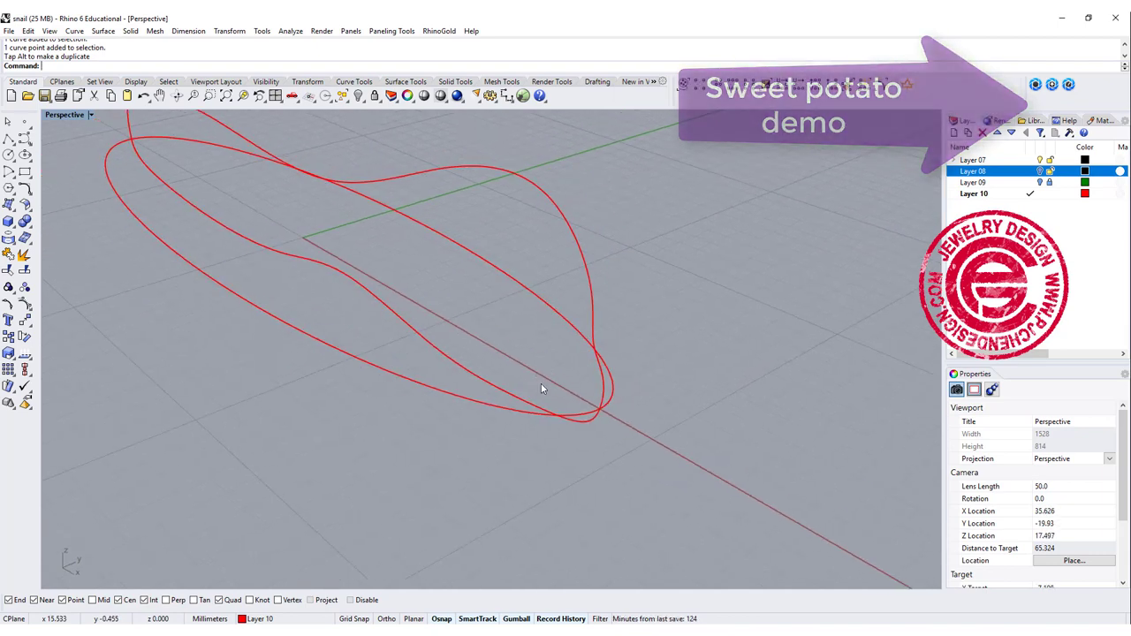
right_drag(615, 422, 598, 396)
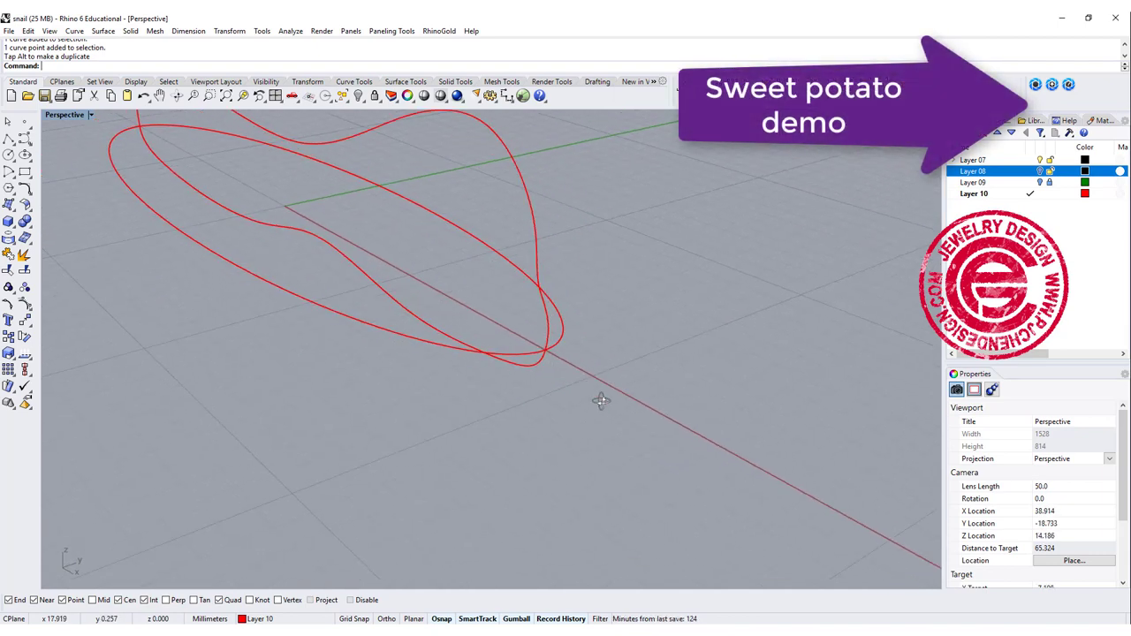
click(538, 359)
click(542, 328)
- Split the ellipse into two halves, using the back curve as the cutting object
click(554, 342)
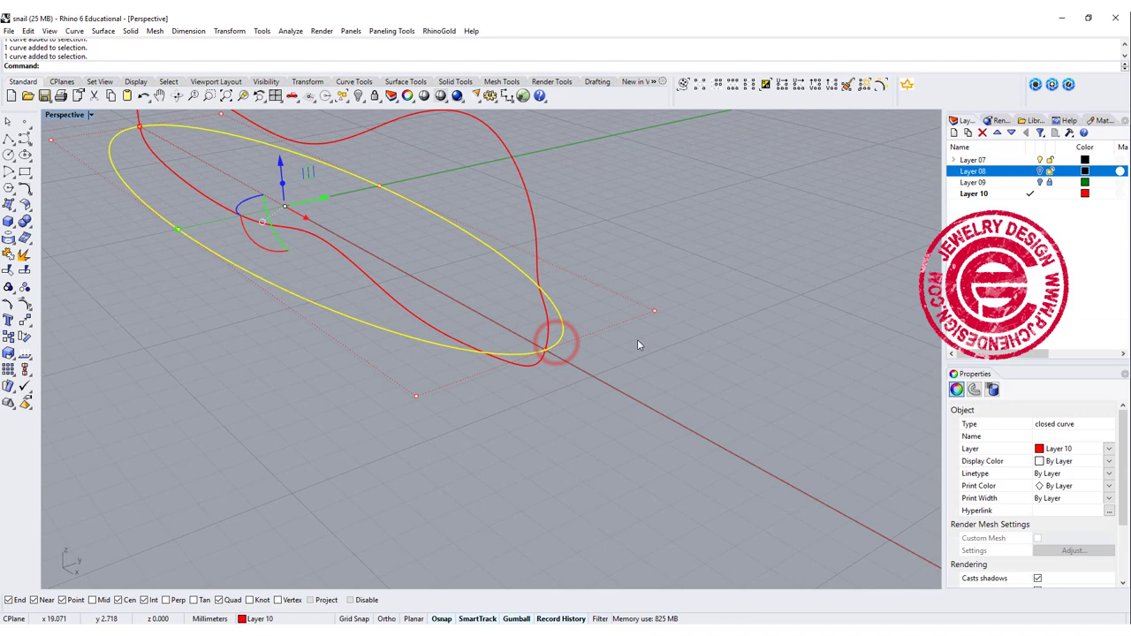
right_drag(583, 320, 564, 264)
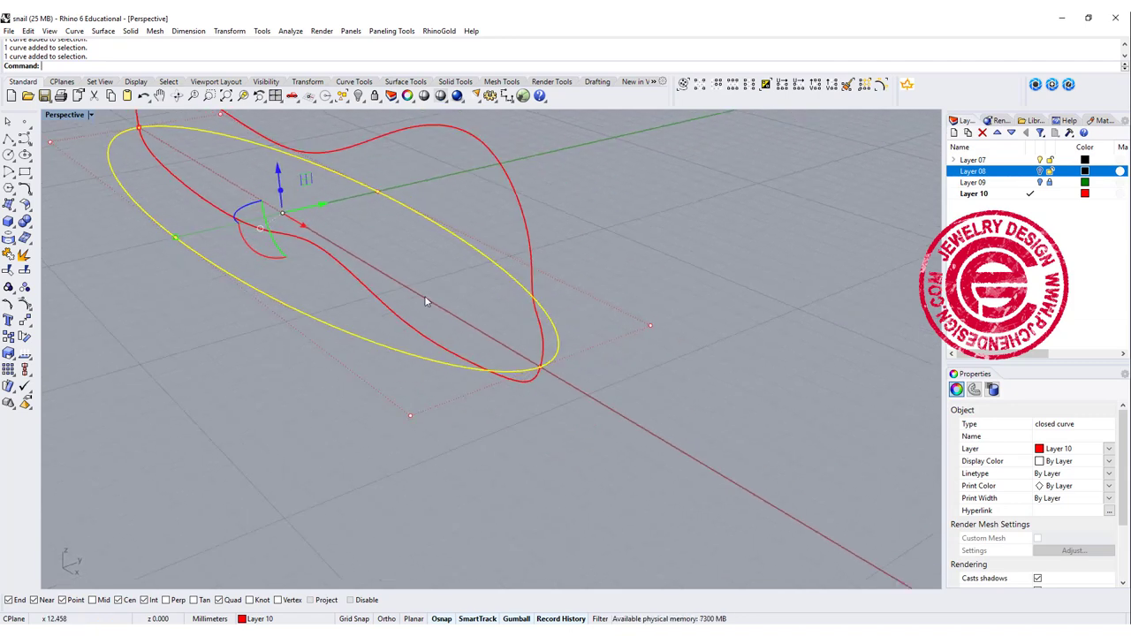
click(24, 271)
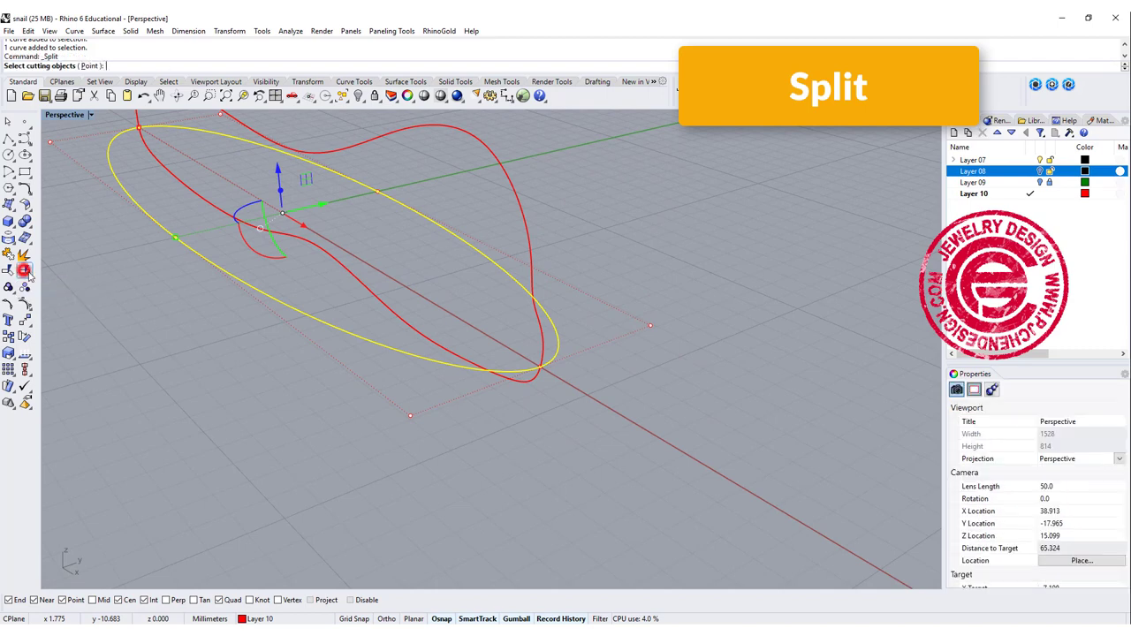
click(529, 247)
key(Return)
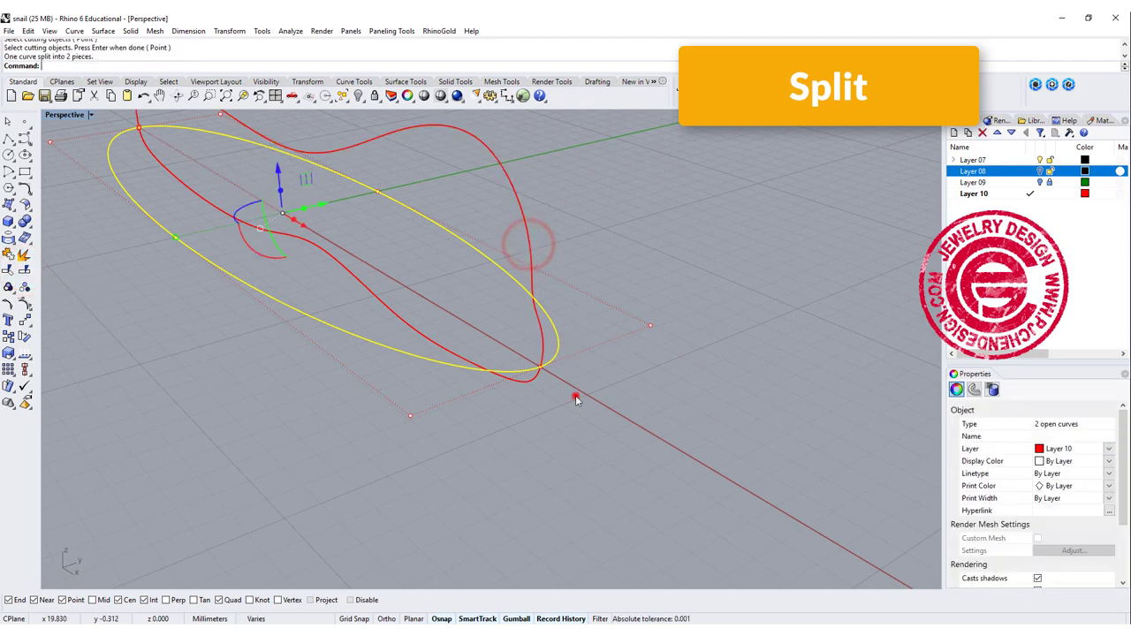
click(576, 396)
click(555, 363)
click(540, 349)
- Start a Loft through one ellipse half, the back curve, the other ellipse half and the belly curve, in that order
scroll(531, 375, up, 3)
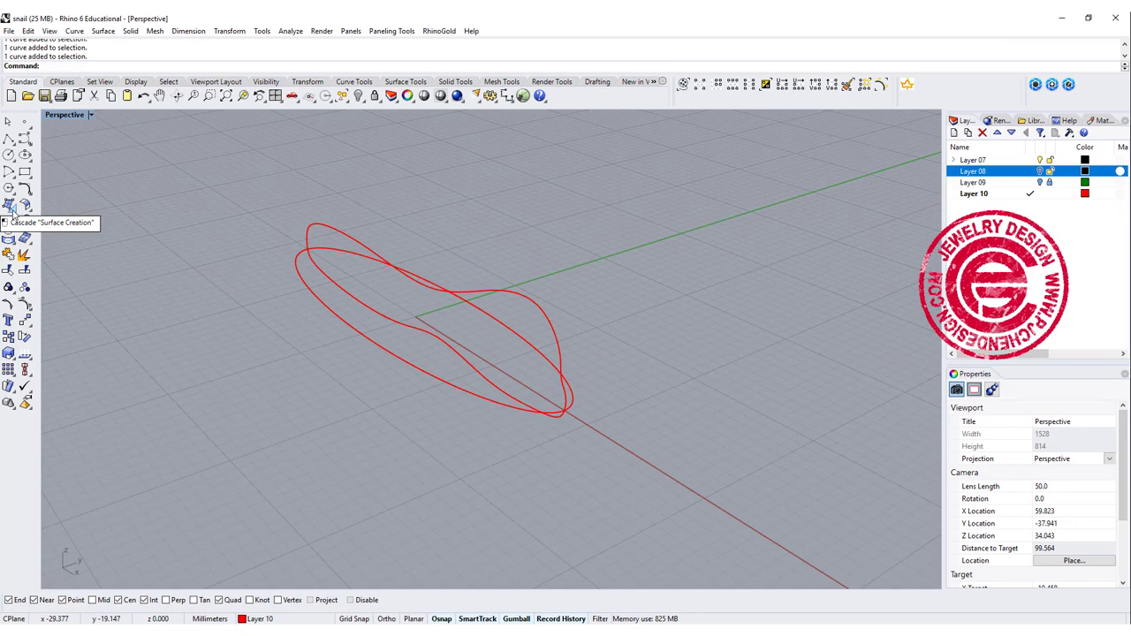
click(11, 209)
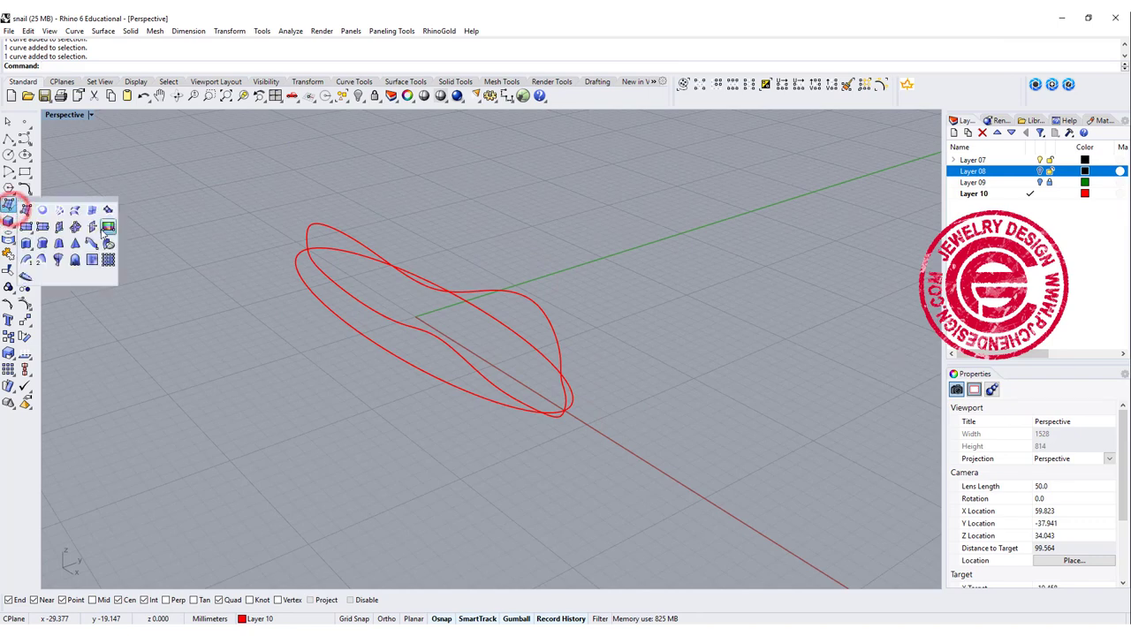
click(77, 210)
scroll(570, 406, up, 5)
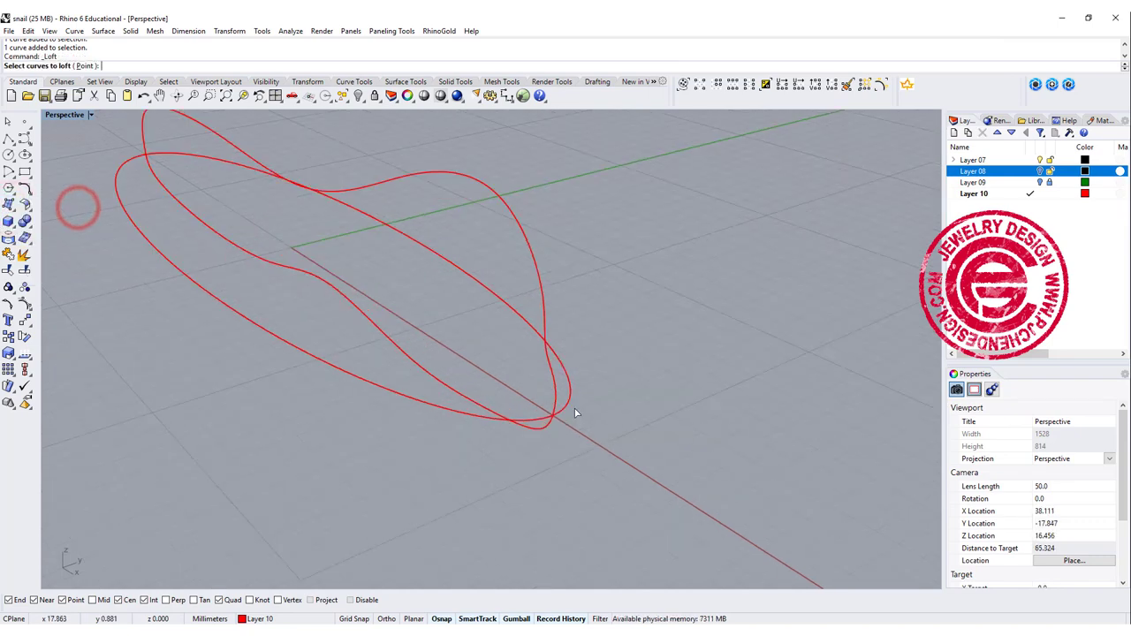
click(541, 409)
click(509, 389)
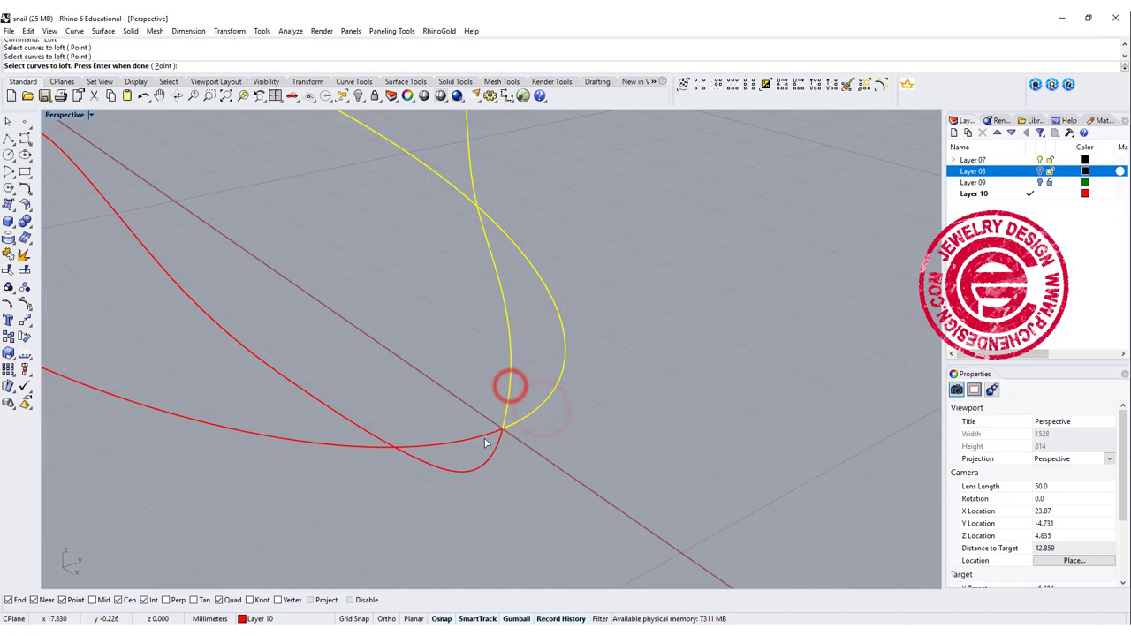
click(482, 434)
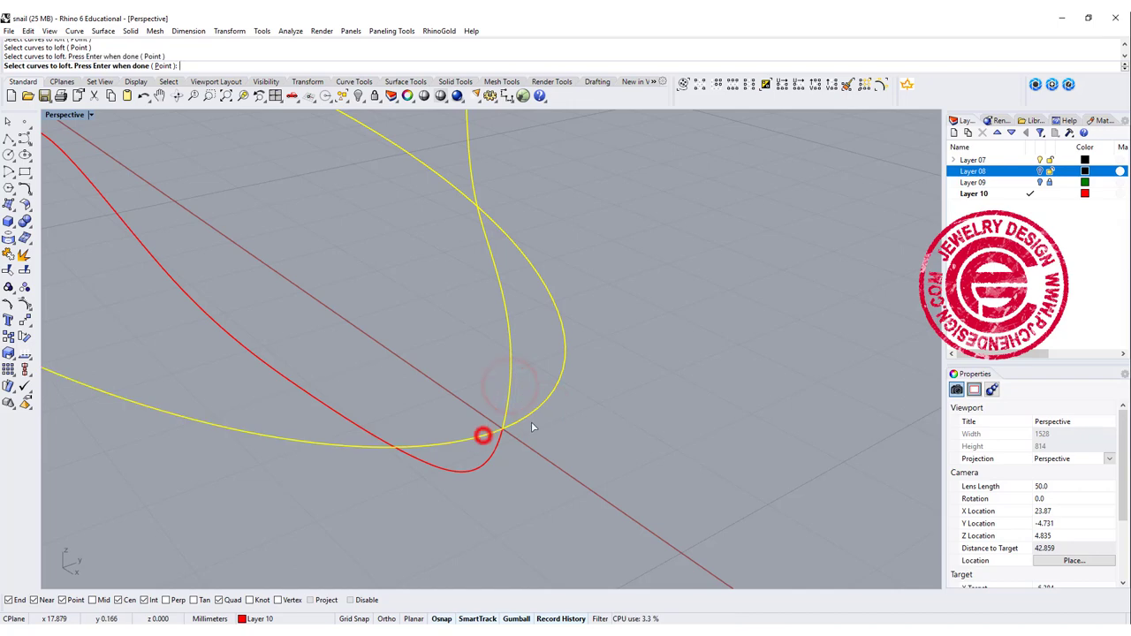
click(497, 453)
key(Return)
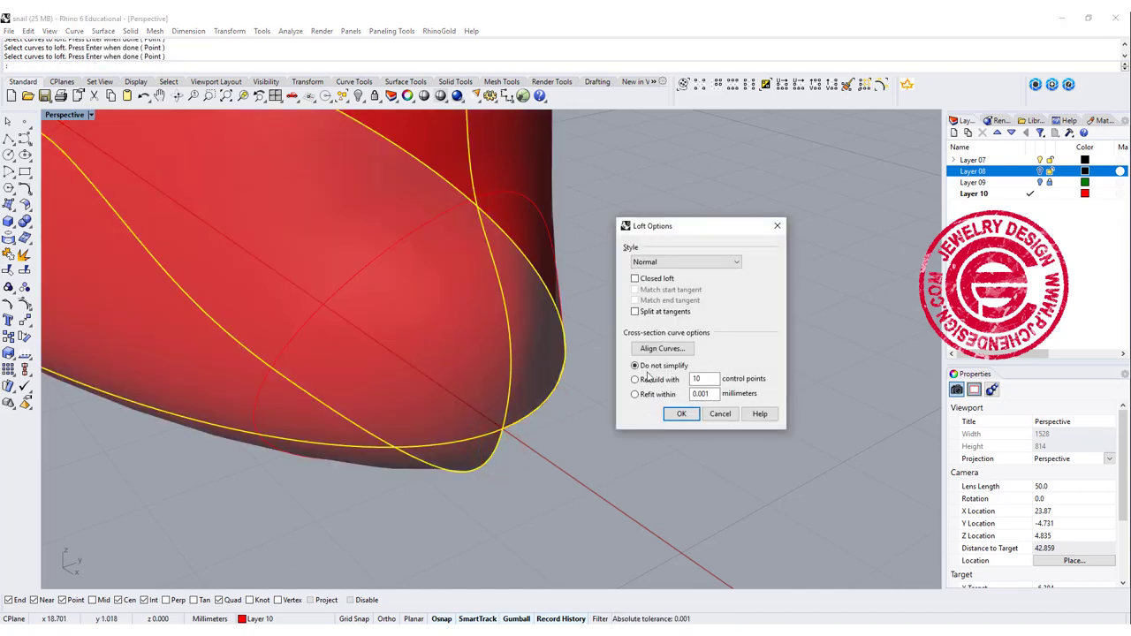
- Create the body as a closed loft with the Normal style and Do not simplify
right_drag(433, 366, 431, 288)
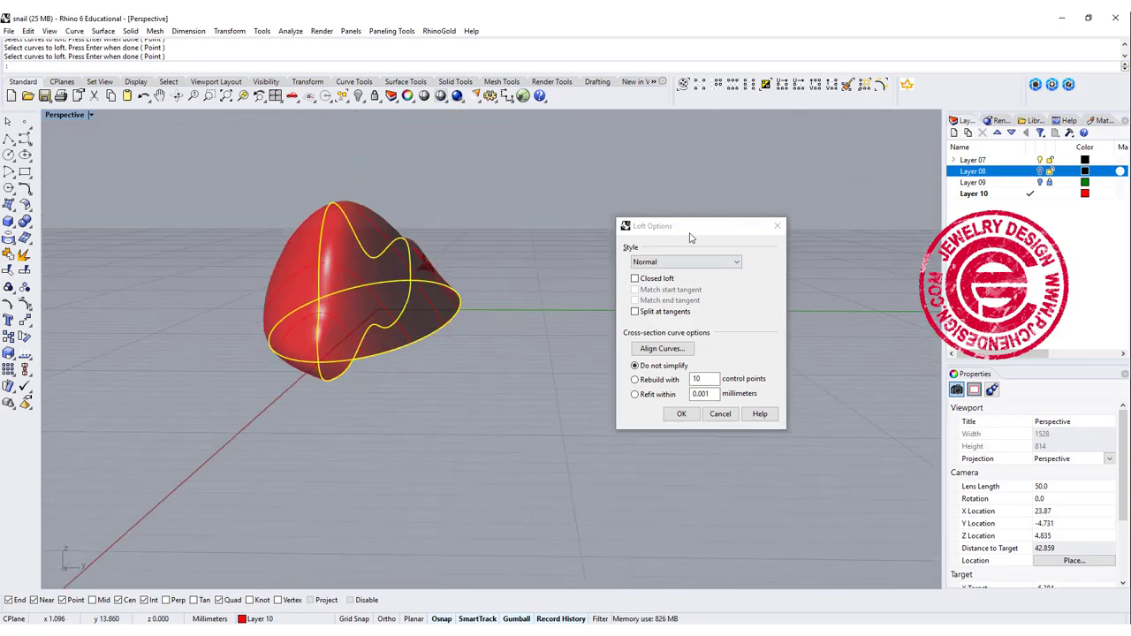
drag(690, 227, 680, 211)
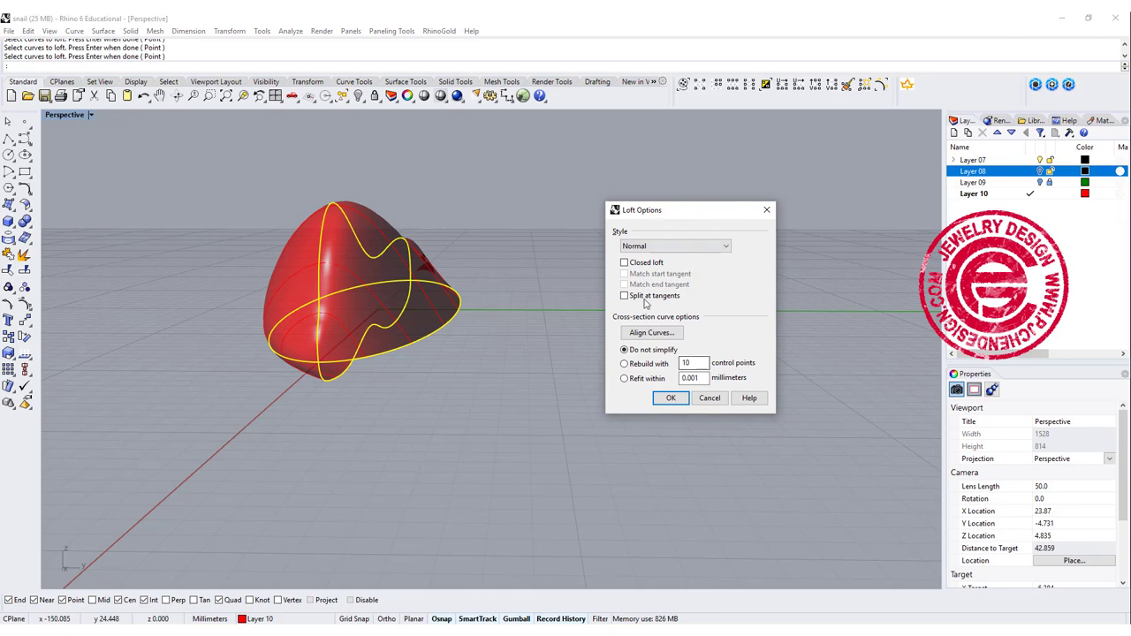
click(624, 263)
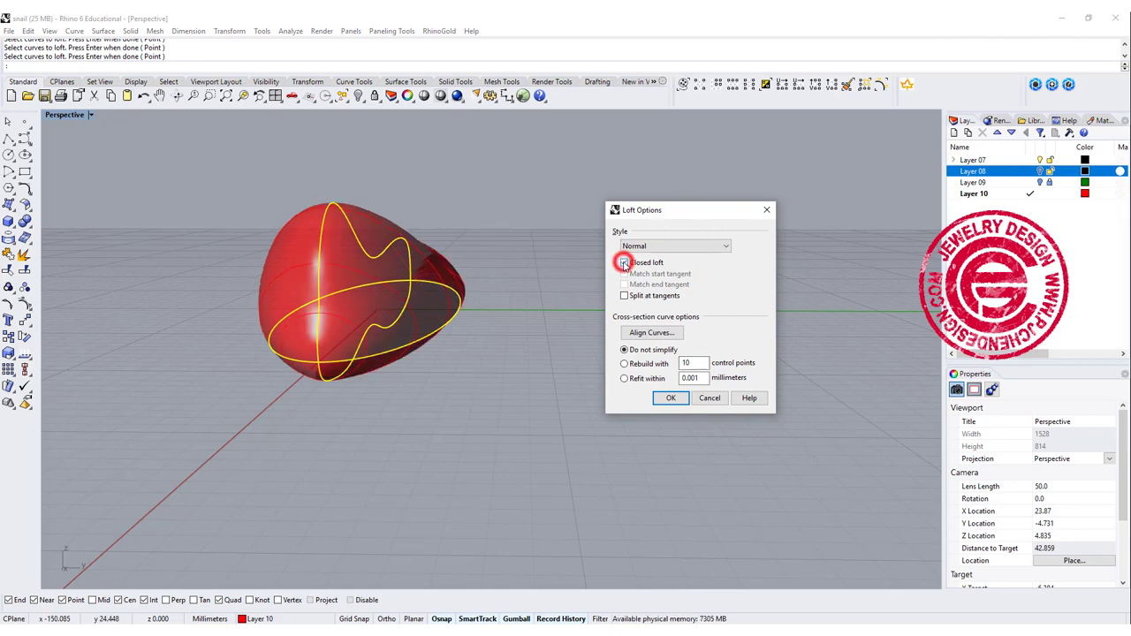
click(668, 398)
- Try to rebuild the lofted body with the Rebuild command
right_drag(469, 394, 556, 416)
click(612, 390)
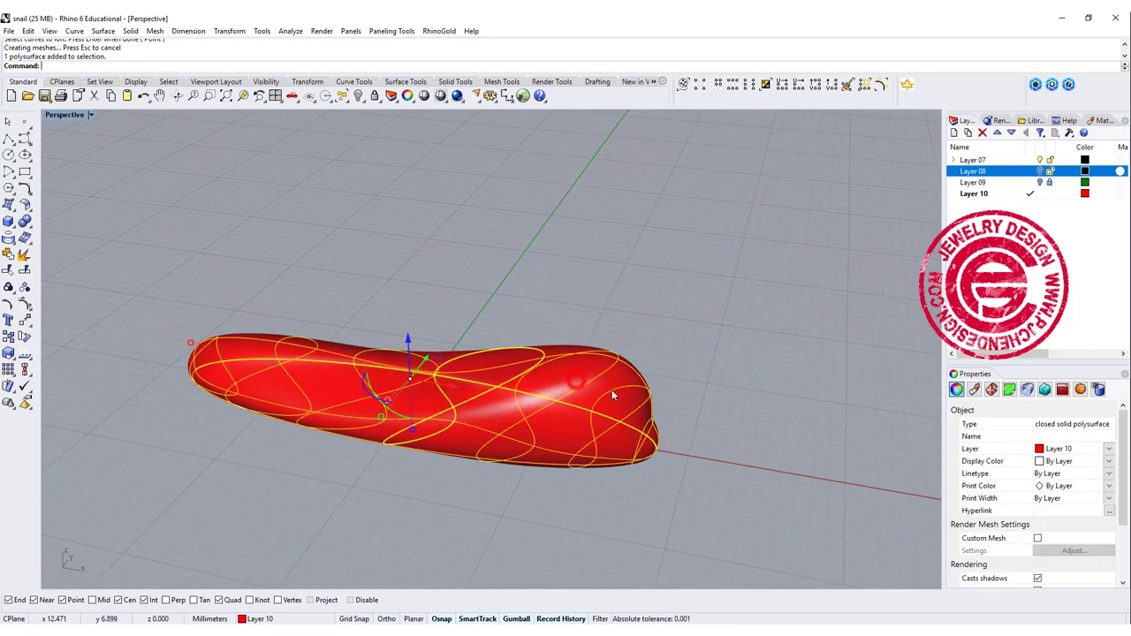
mouse_move(611, 389)
right_down()
mouse_move(575, 384)
mouse_move(543, 409)
mouse_move(668, 365)
mouse_move(597, 387)
right_up()
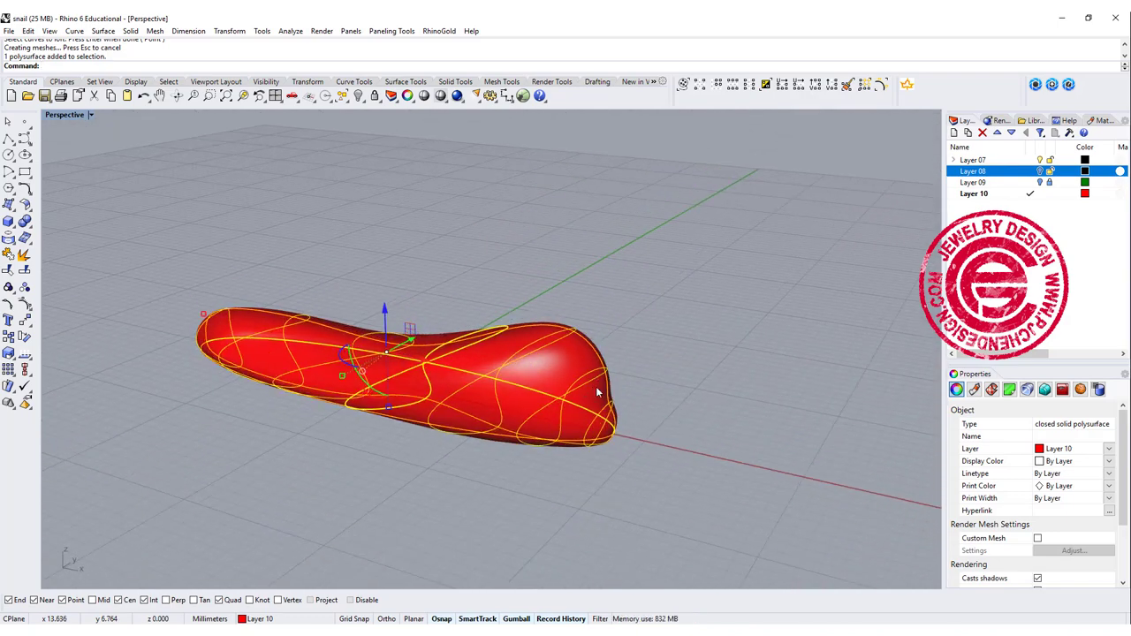
text(Rebuild)
key(Return)
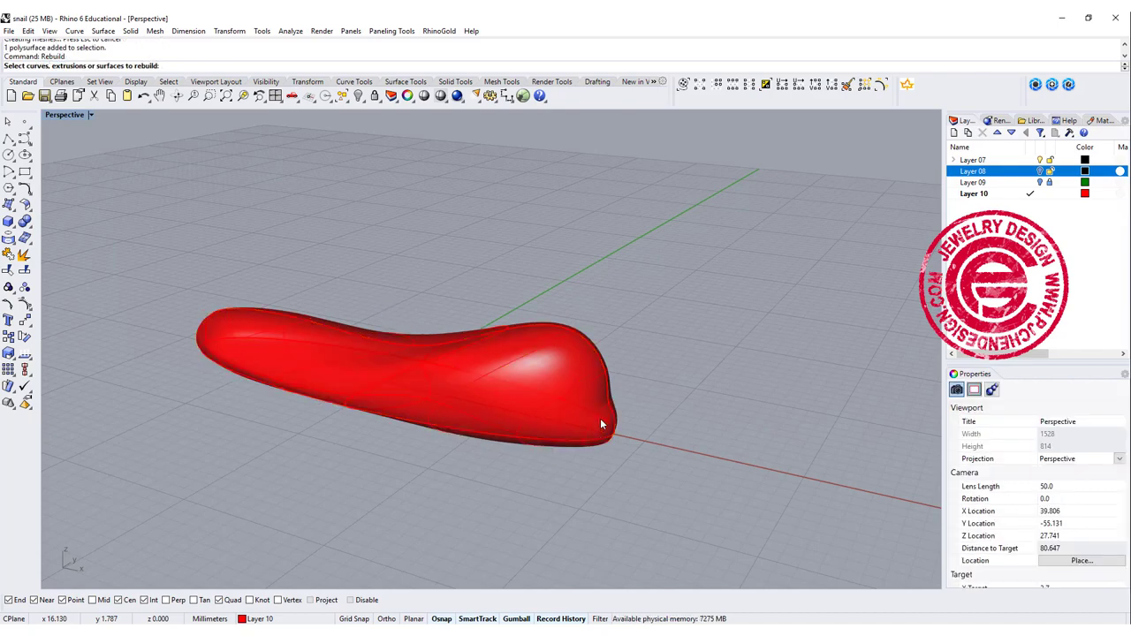
click(600, 416)
right_drag(599, 417, 437, 348)
- Move the lofted body sideways along the Y axis, clear of its construction curves
click(438, 354)
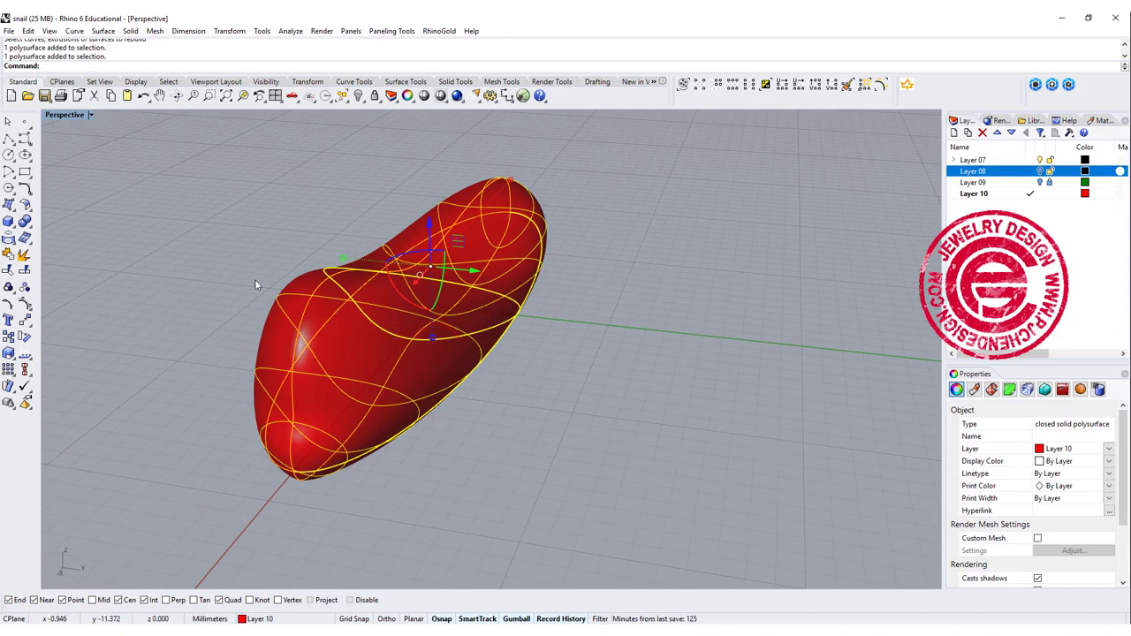
right_drag(566, 328, 663, 310)
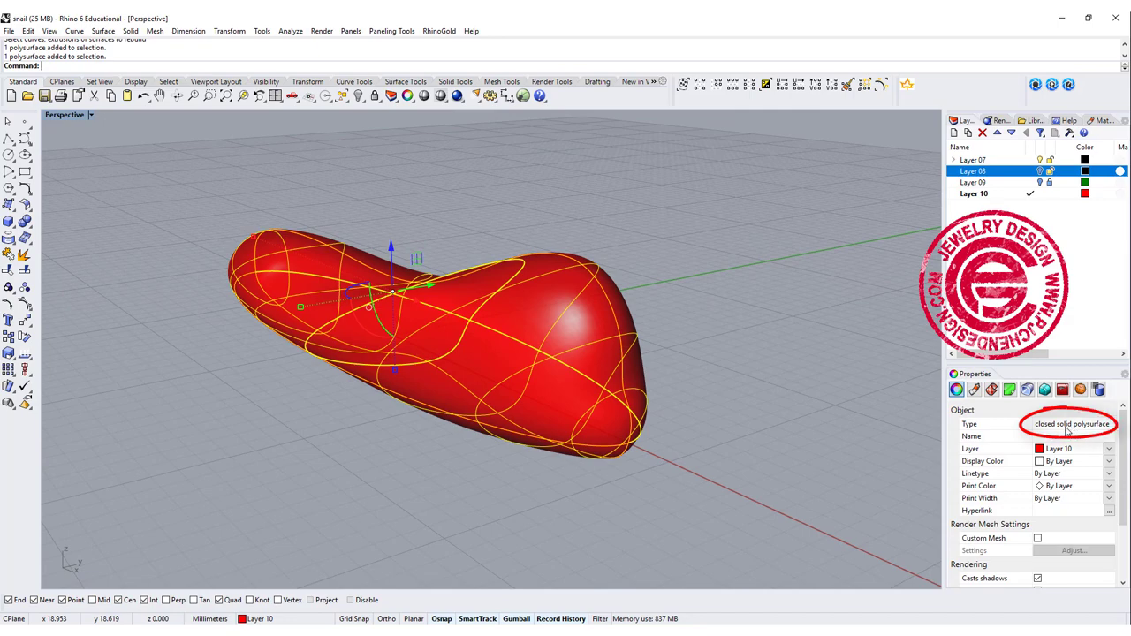
click(796, 334)
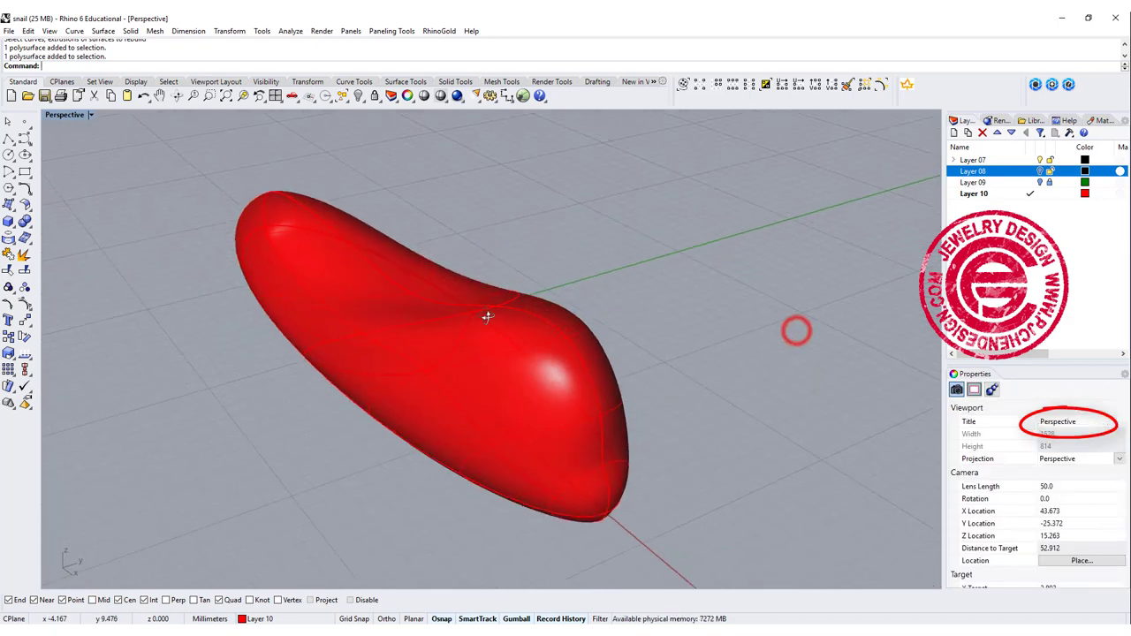
click(526, 378)
mouse_move(488, 318)
right_down()
mouse_move(514, 322)
mouse_move(487, 336)
right_up()
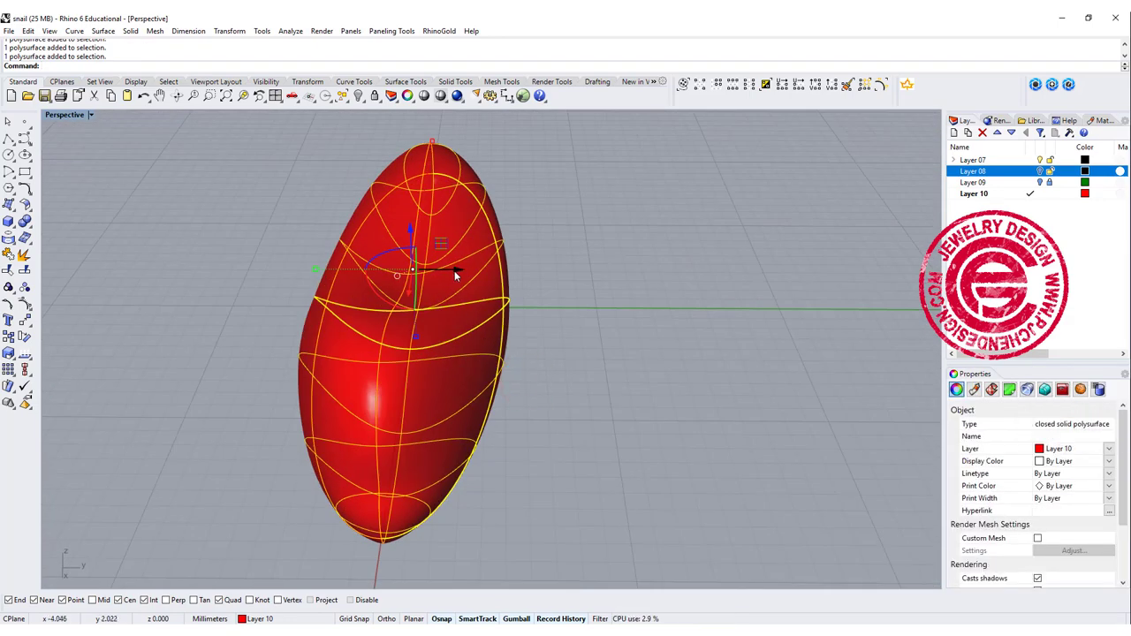
drag(454, 270, 775, 309)
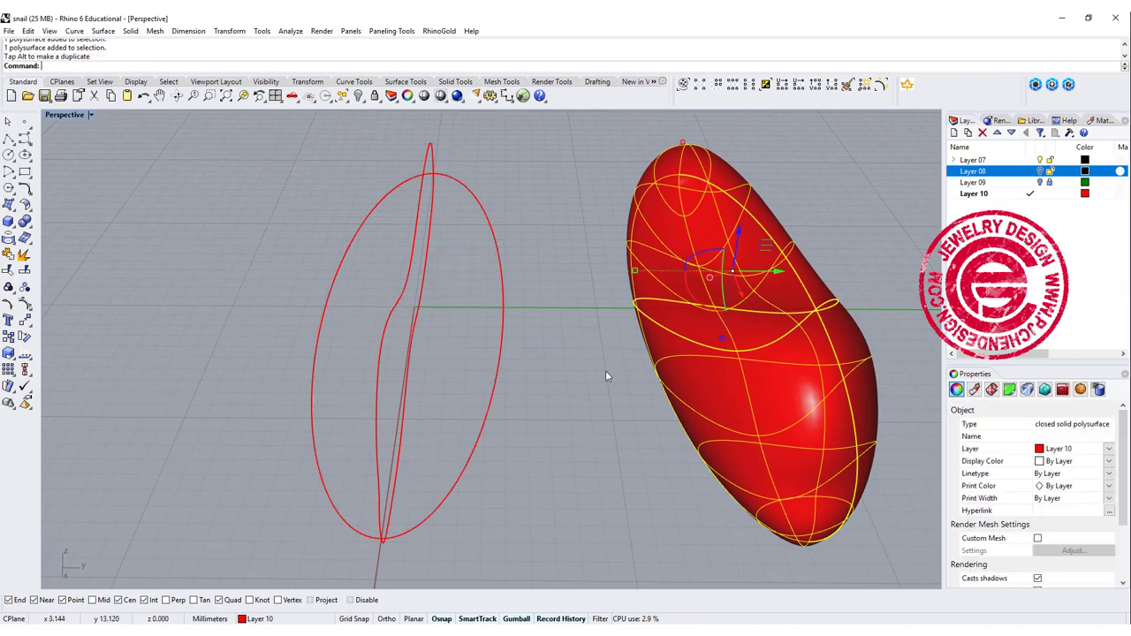
- Check the current point count and degree of one ellipse half with the Rebuild command, and cancel it
right_drag(524, 405, 517, 347)
click(497, 364)
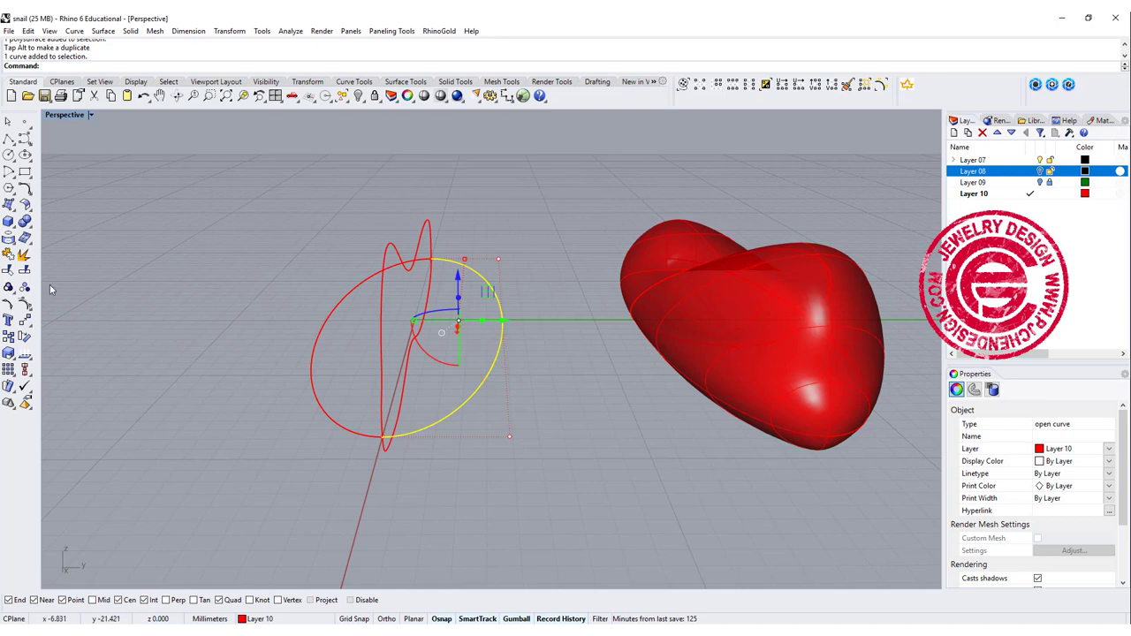
text(build)
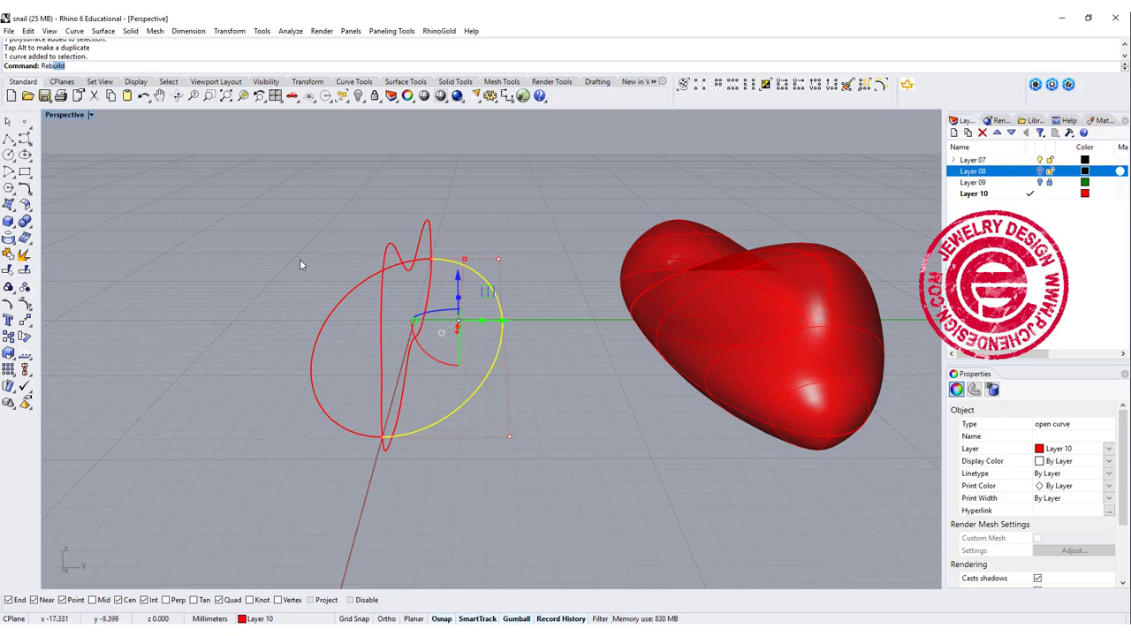
key(Return)
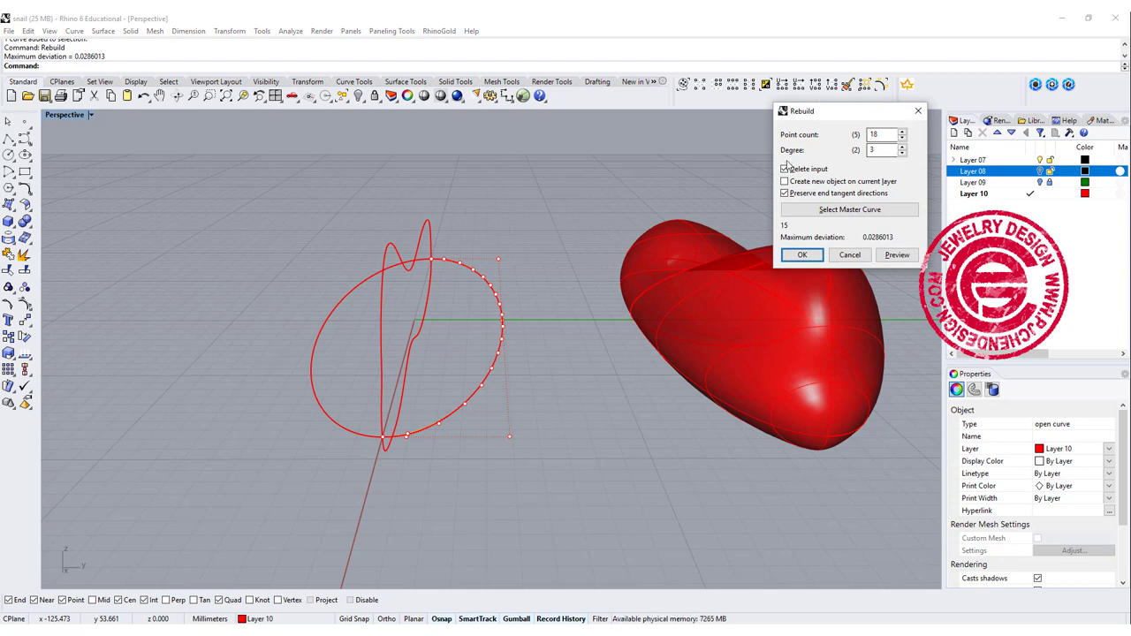
click(849, 254)
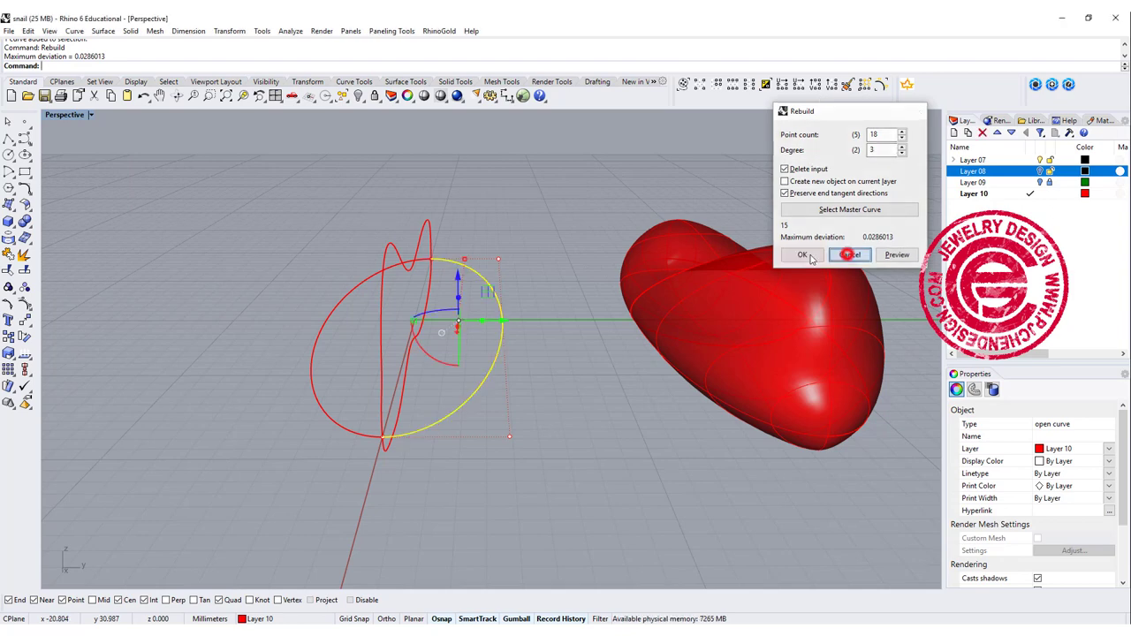
- Check the current point count and degree of one profile curve with the Rebuild command, and cancel it
click(375, 304)
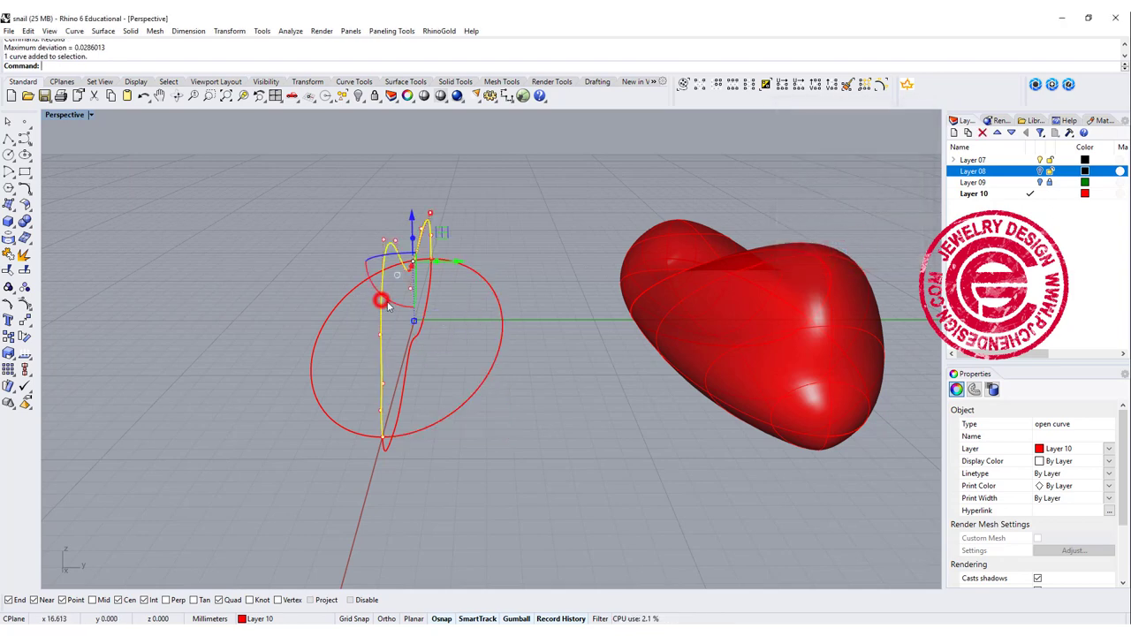
right_click(377, 301)
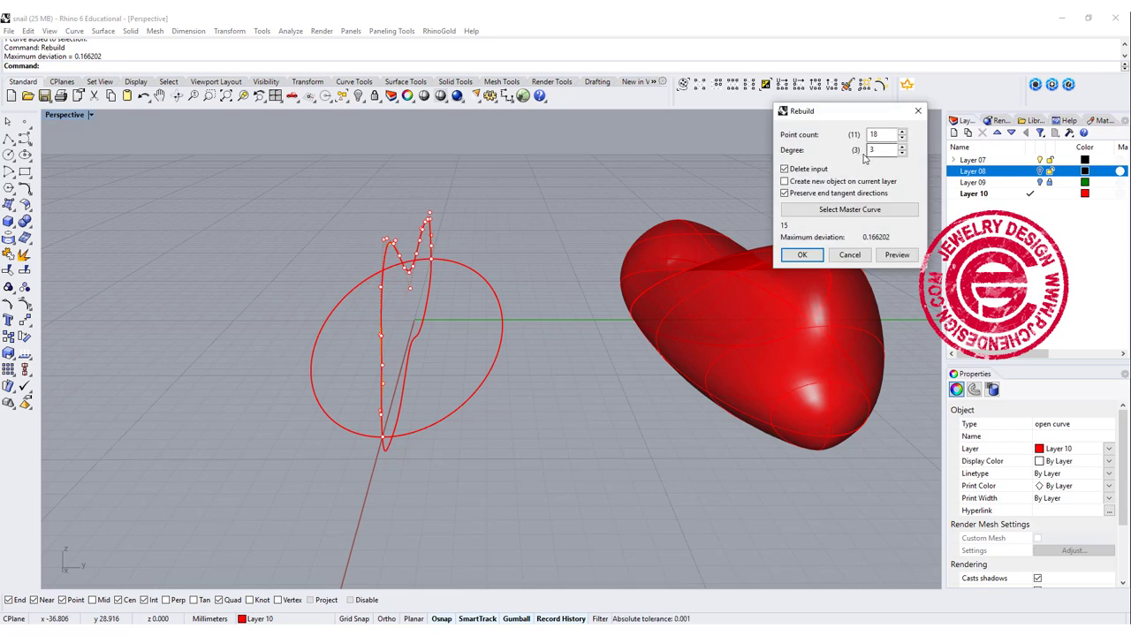
click(849, 254)
click(571, 246)
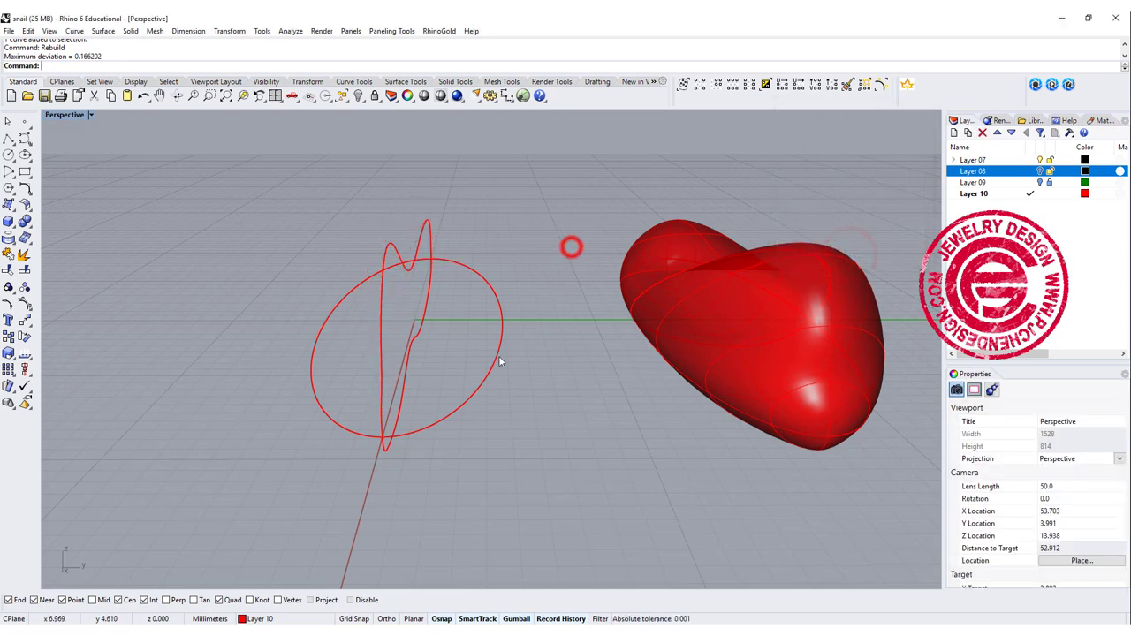
- Rebuild both ellipse halves with 8 points and degree 3, deleting the input curves
click(499, 352)
right_click(315, 341)
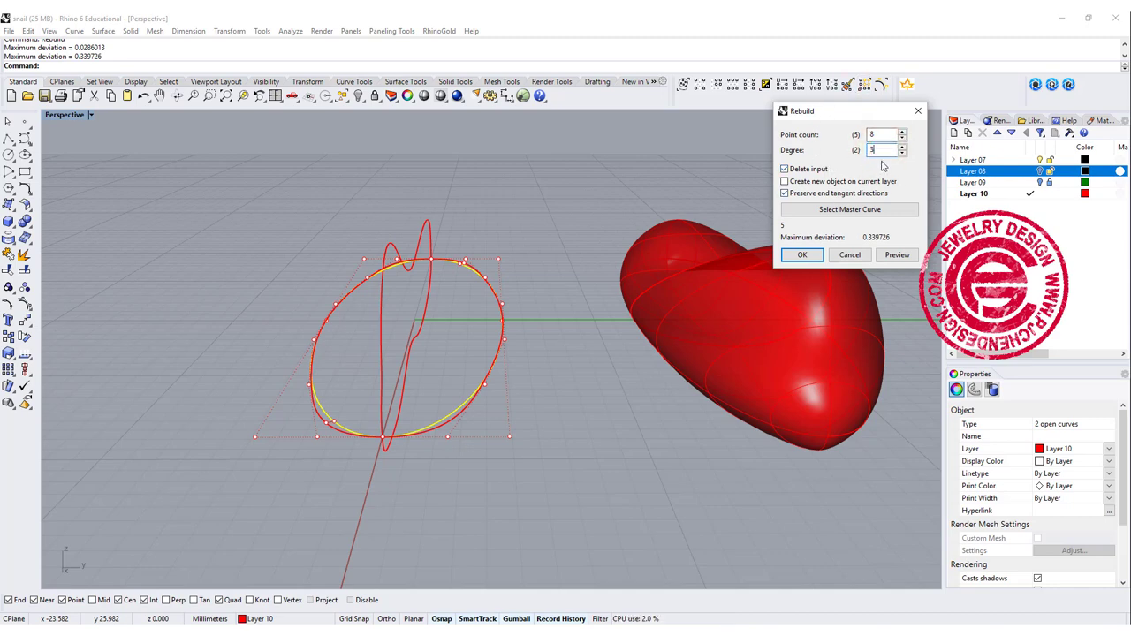
click(802, 255)
- Loft the two ellipse halves and two profile curves into a closed loft with the Normal style and Do not simplify
click(10, 206)
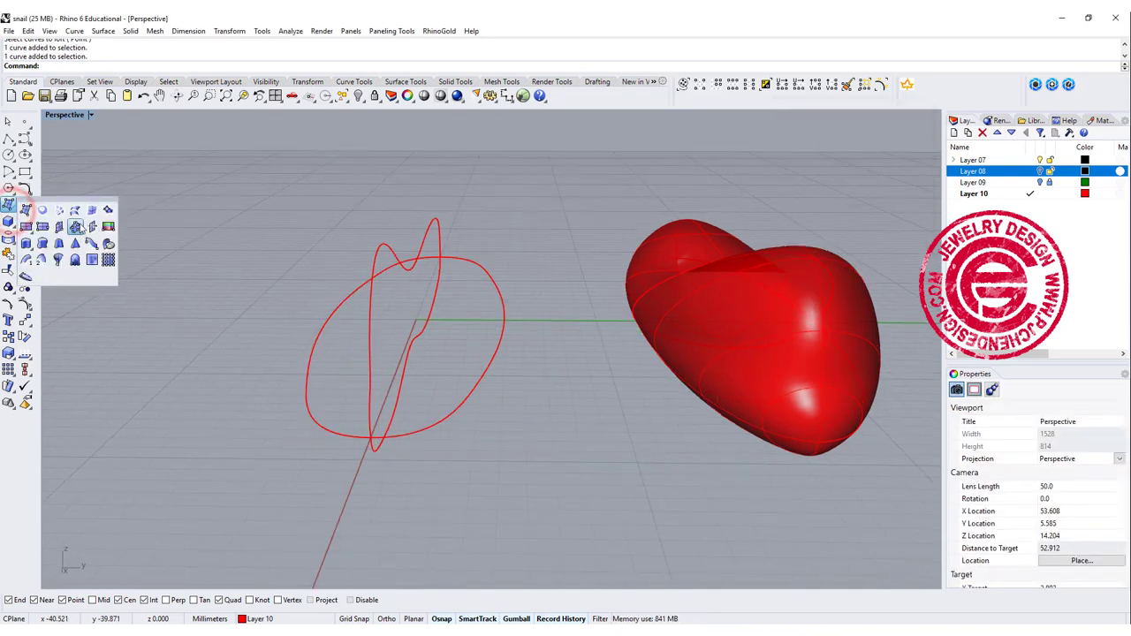
click(75, 226)
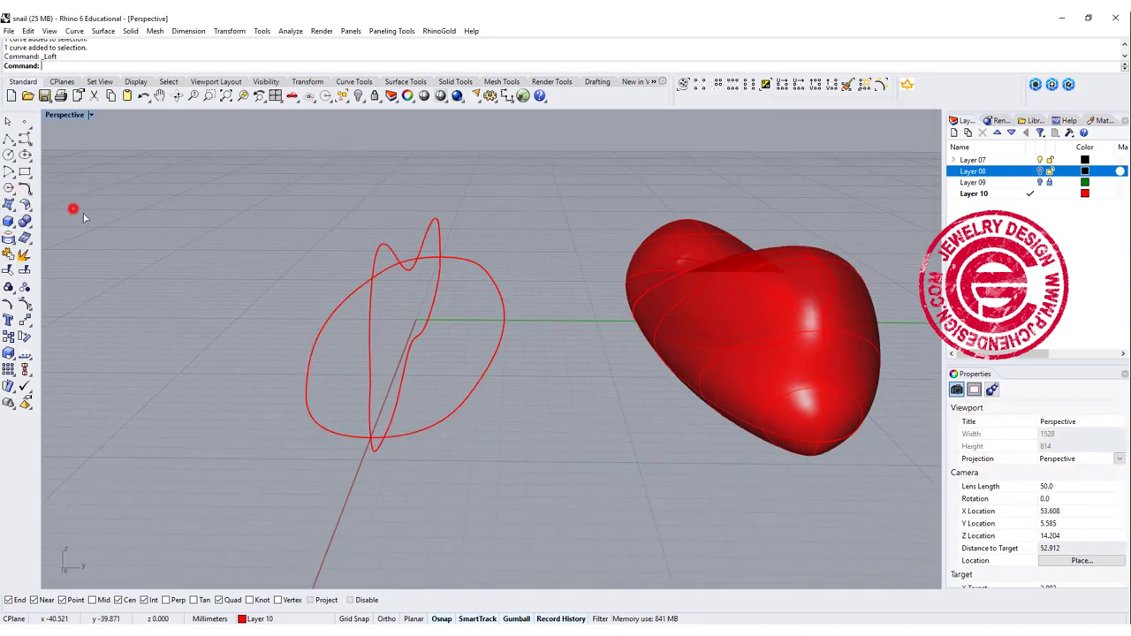
click(395, 433)
click(369, 412)
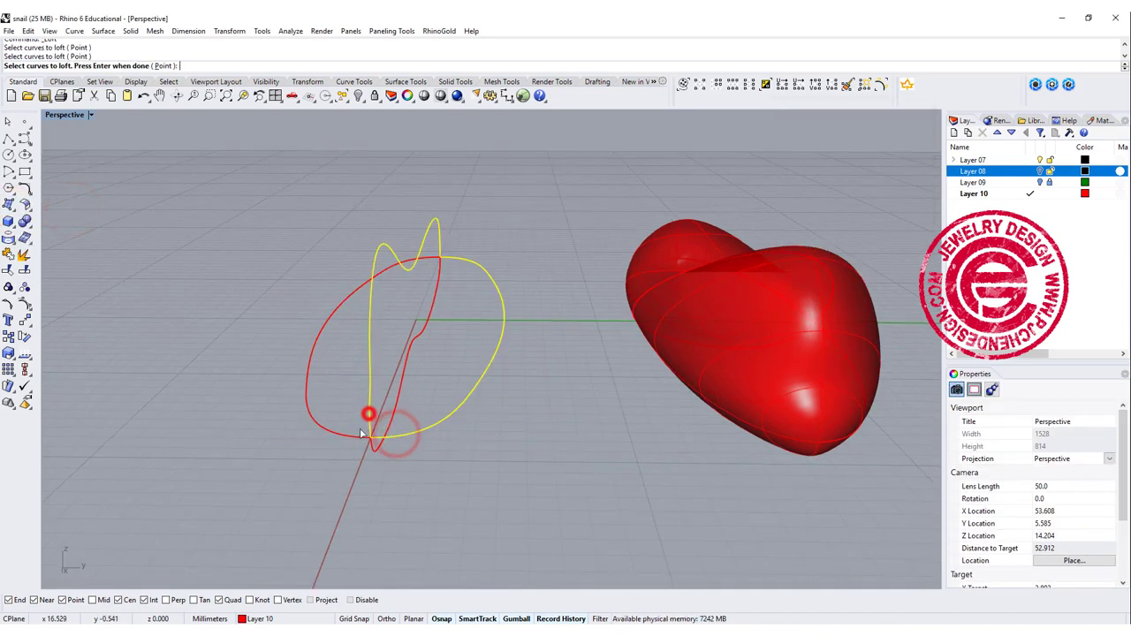
click(355, 436)
click(370, 445)
key(Return)
key(Return)
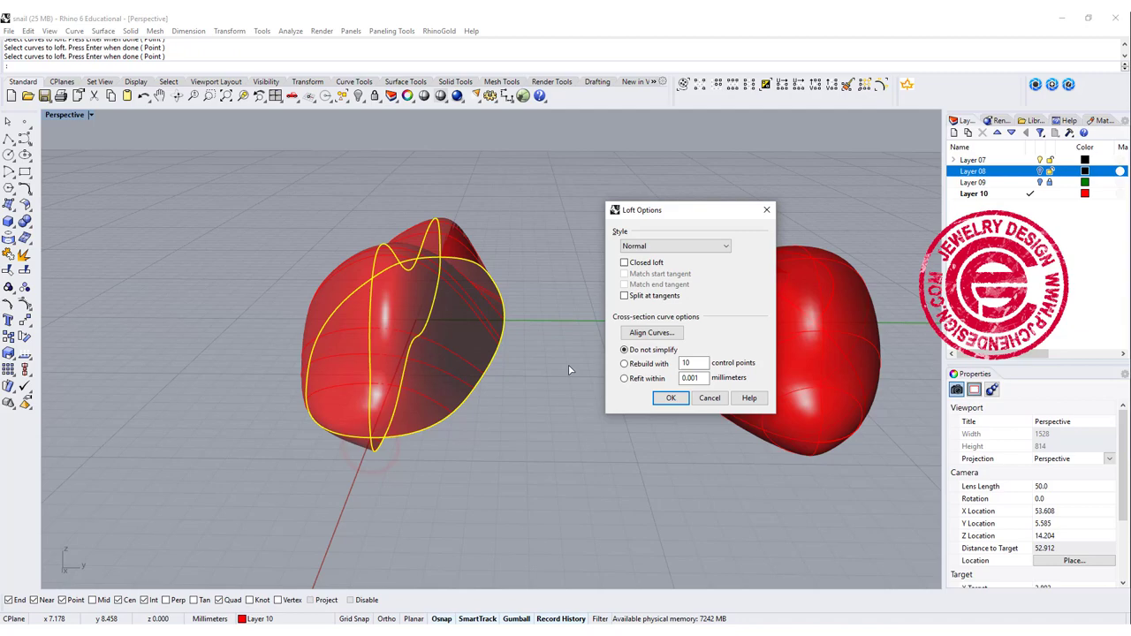
click(627, 261)
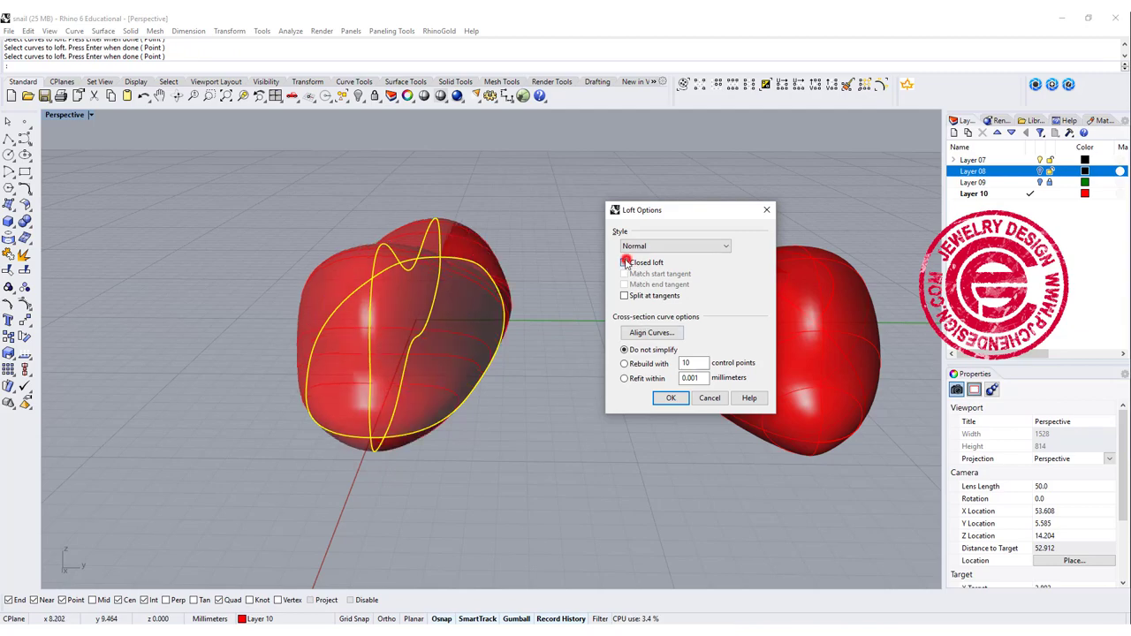
click(669, 394)
- Rebuild the new lofted body surface with the Rebuild command
mouse_move(521, 373)
right_down()
mouse_move(621, 424)
mouse_move(712, 429)
mouse_move(686, 409)
mouse_move(566, 402)
mouse_move(468, 380)
mouse_move(364, 334)
mouse_move(442, 340)
mouse_move(645, 320)
right_up()
click(687, 409)
key(Return)
click(878, 357)
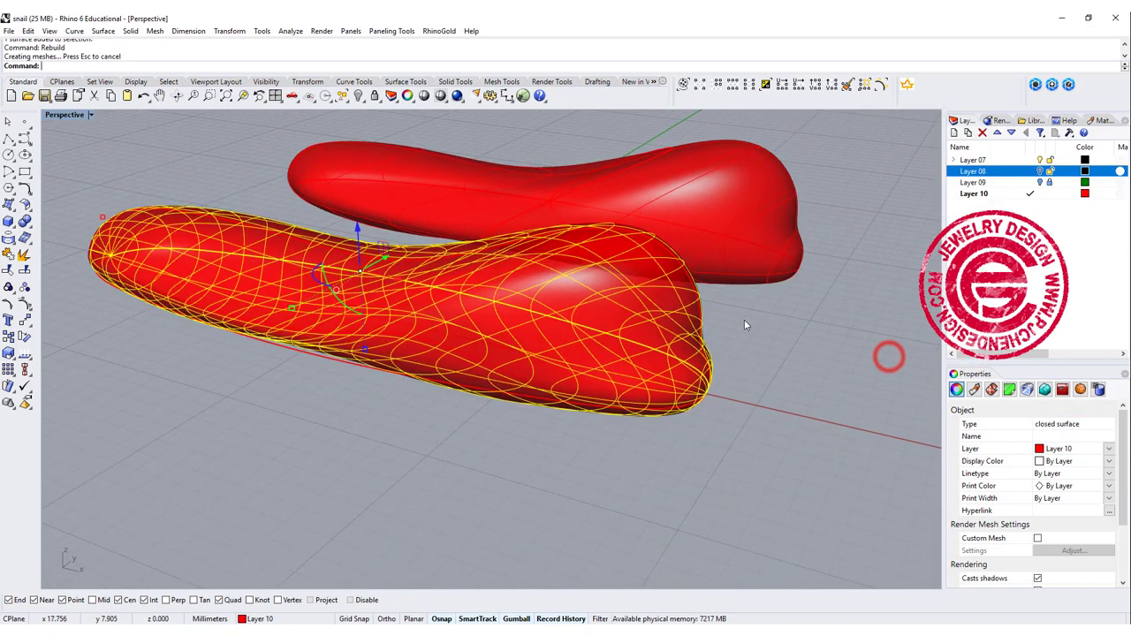
- Move both lofted bodies together sideways along the Y axis, clear of the construction curves
right_drag(744, 324, 681, 358)
right_drag(597, 382, 602, 351)
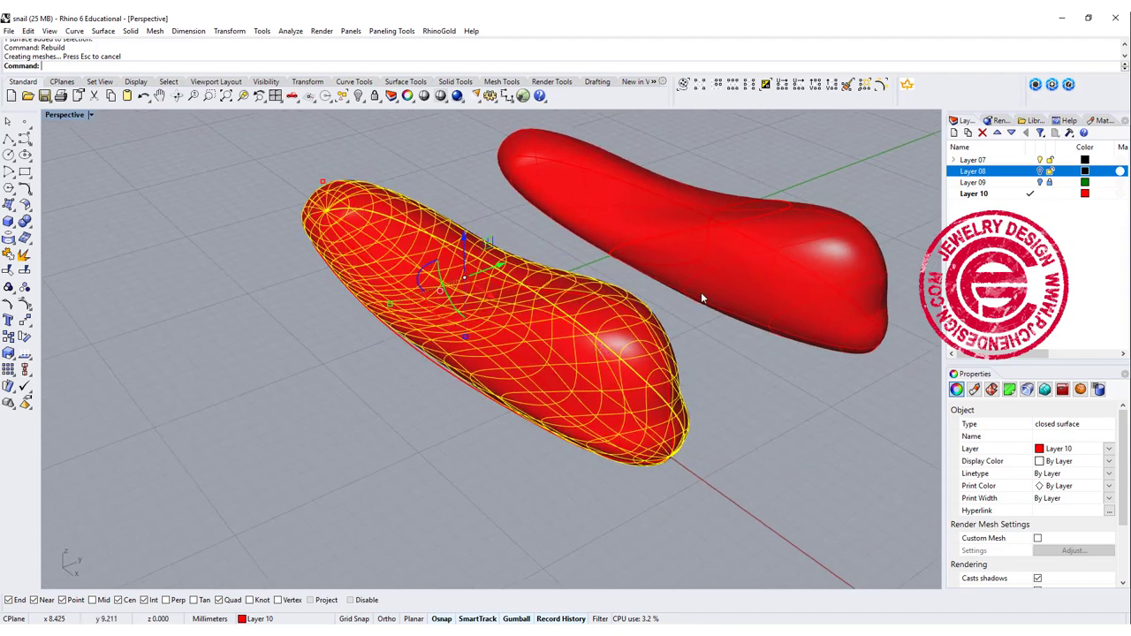
click(709, 354)
click(610, 341)
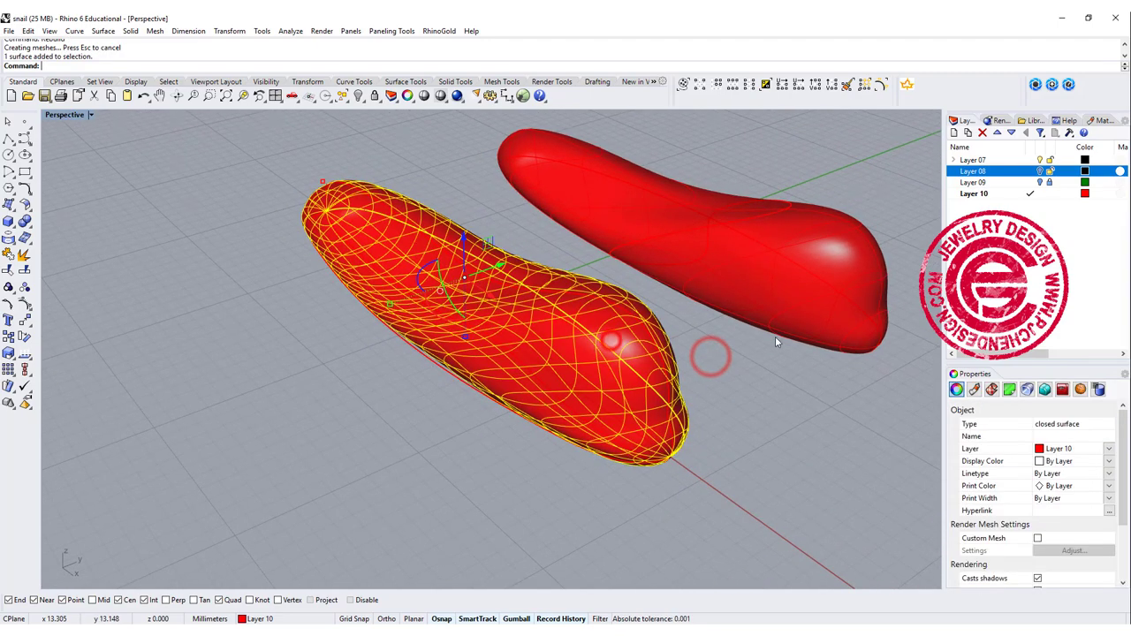
right_drag(610, 341, 495, 327)
shift+click(720, 362)
scroll(609, 334, down, 4)
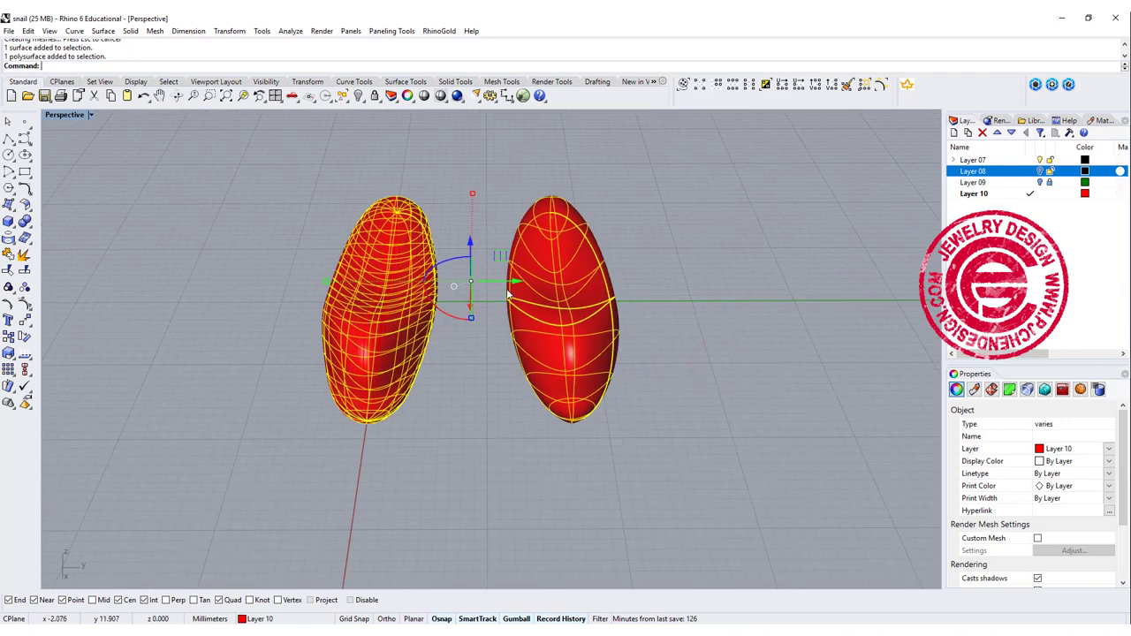
drag(518, 282, 663, 309)
click(548, 434)
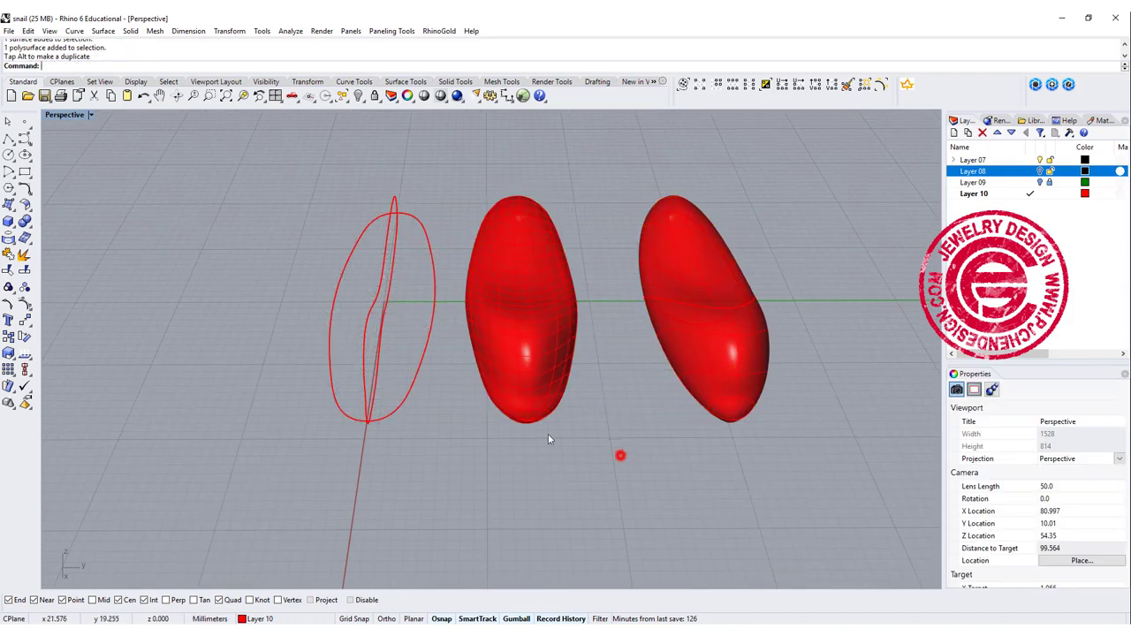
- Turn on the control points of the rebuilt body surface next to the construction curves
right_drag(548, 434, 599, 330)
scroll(523, 344, up, 3)
click(526, 342)
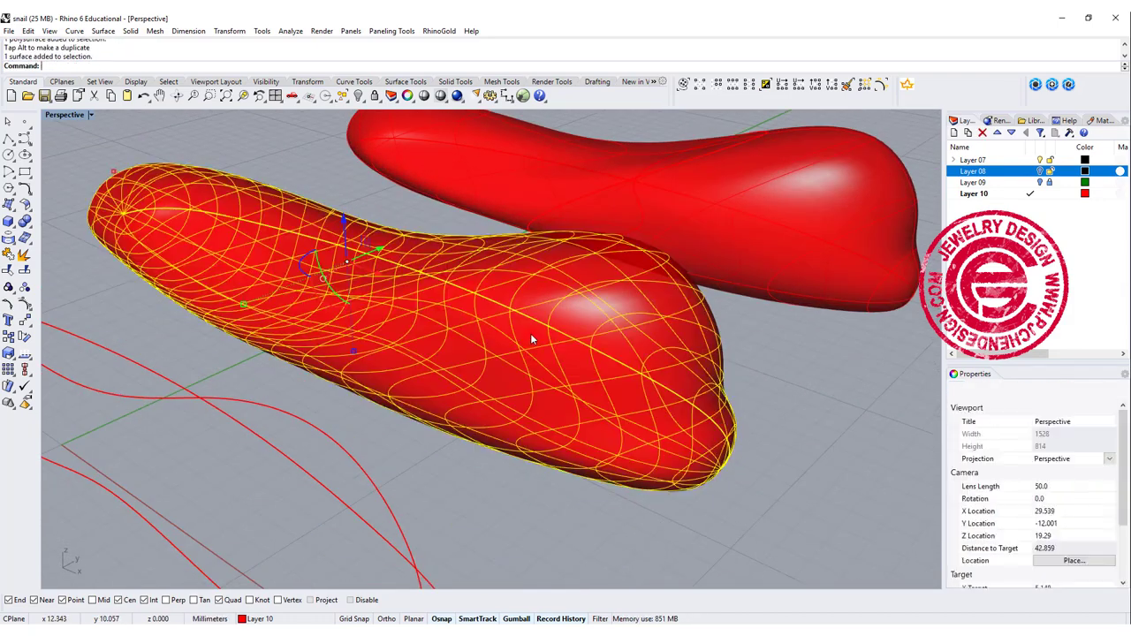
click(25, 304)
right_drag(468, 397, 651, 338)
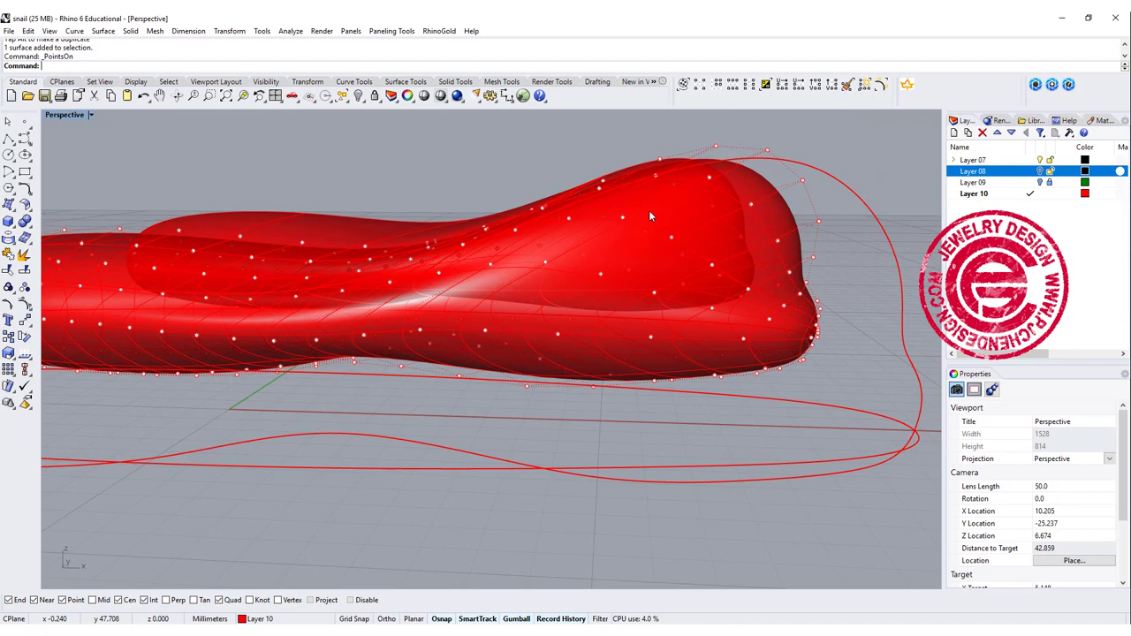
right_drag(496, 189, 616, 287)
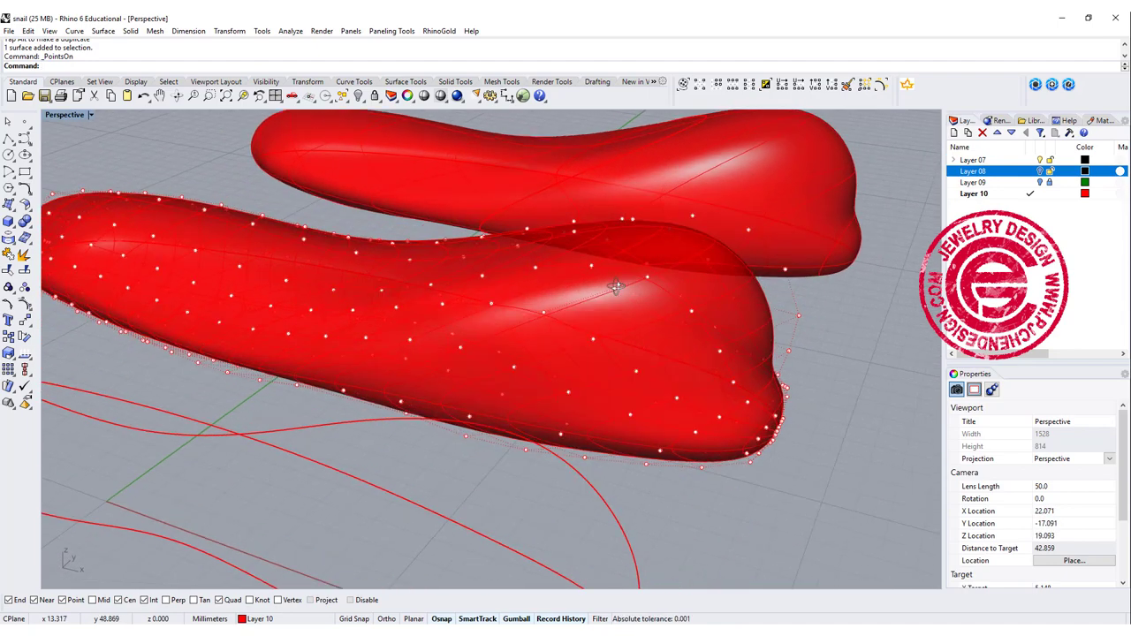
- Pull one control point near the top of the body's front hump upward, and hide the control points
click(646, 278)
drag(646, 278, 632, 240)
right_drag(633, 240, 524, 334)
scroll(619, 354, down, 2)
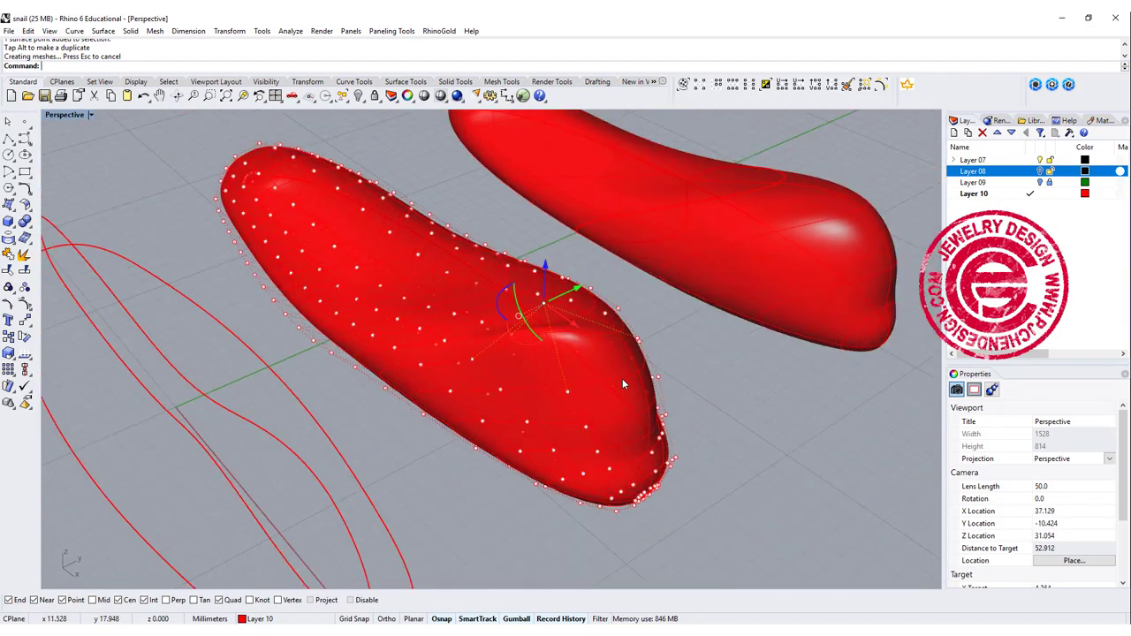
right_drag(623, 381, 615, 379)
key(Escape)
key(Escape)
- Rebuild all four construction curves with 20 points and degree 3, deleting the input curves
scroll(533, 356, down, 4)
right_drag(532, 354, 337, 334)
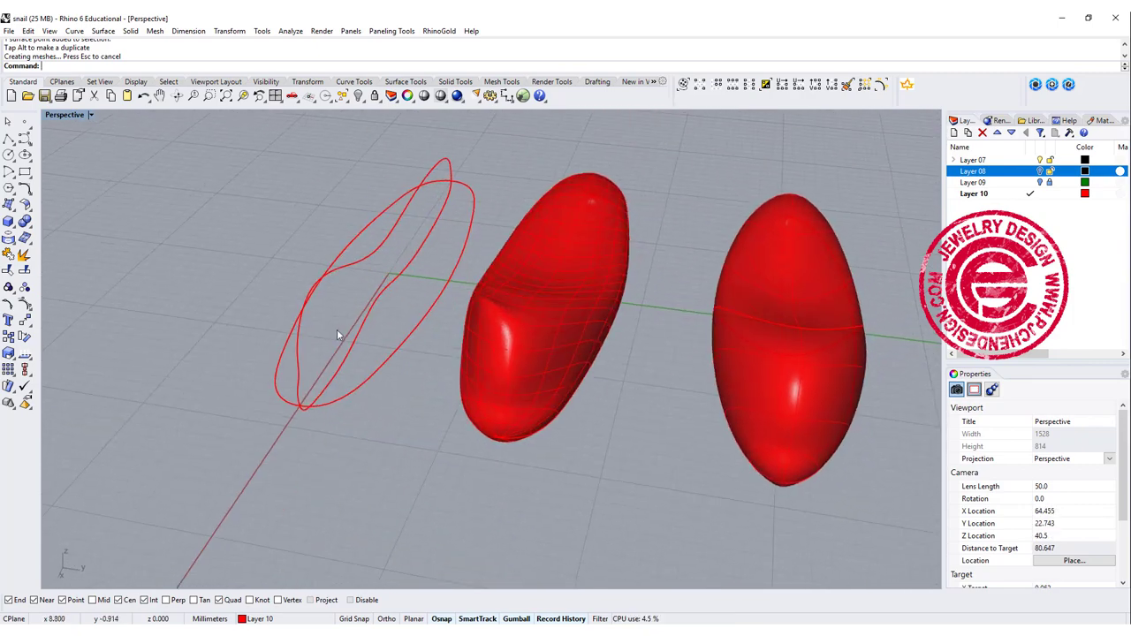
drag(404, 417, 169, 201)
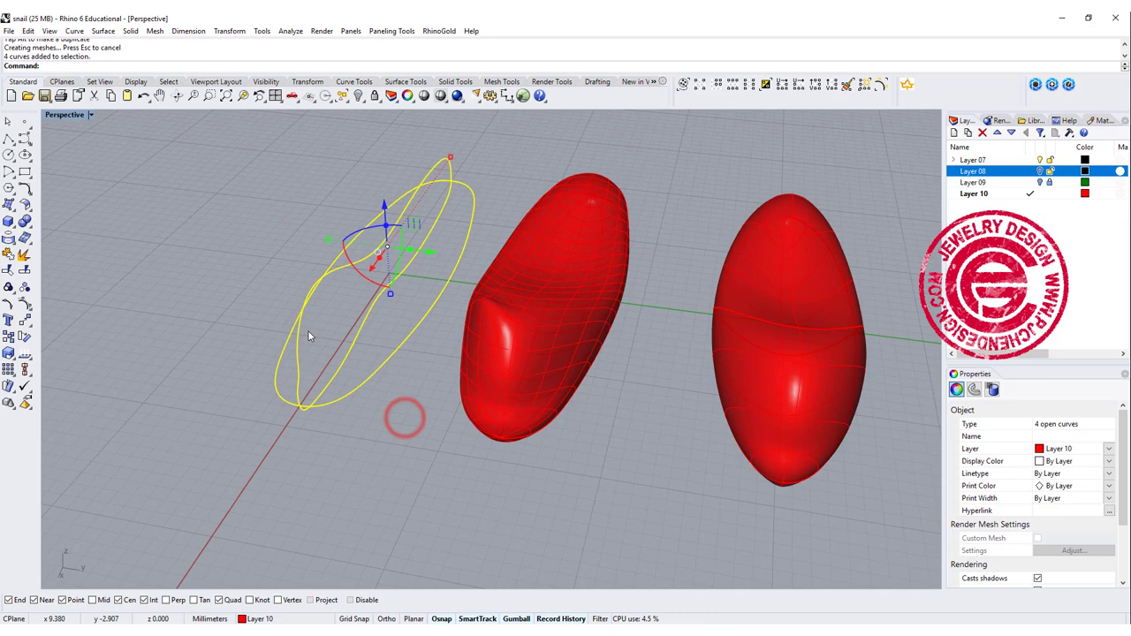
key(Return)
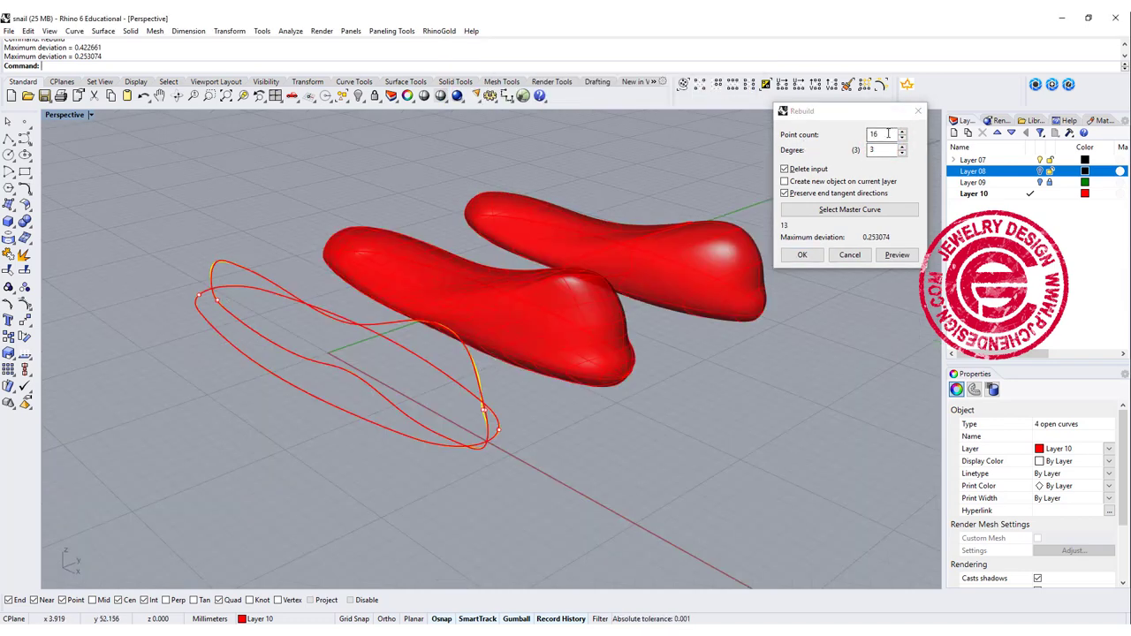
double_click(884, 133)
text(20)
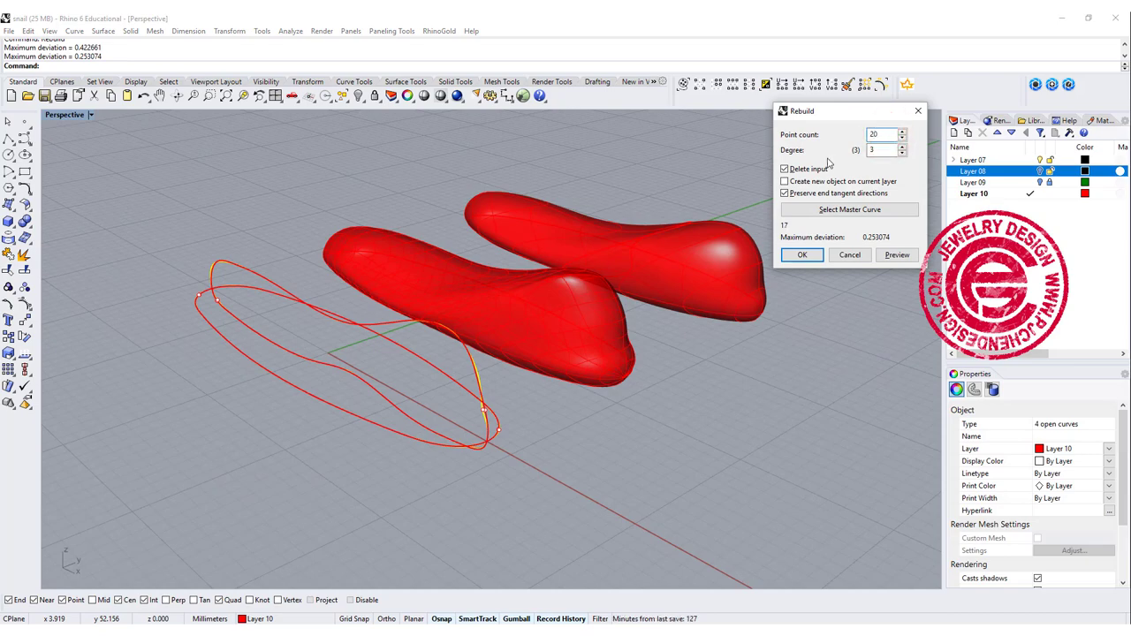
right_drag(575, 297, 599, 328)
click(811, 254)
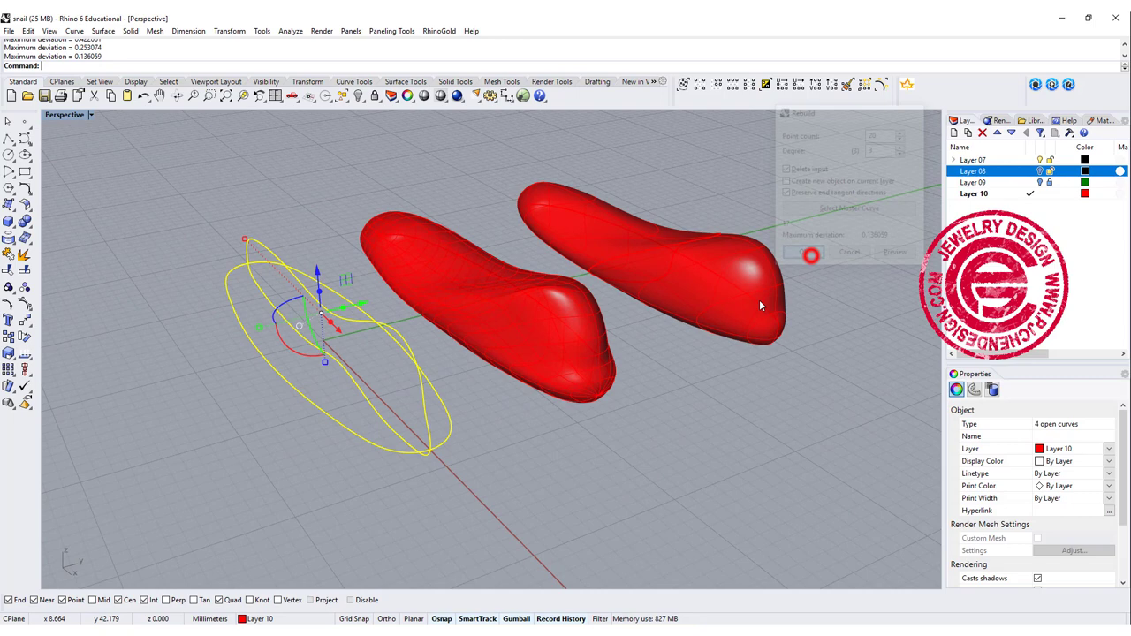
click(518, 431)
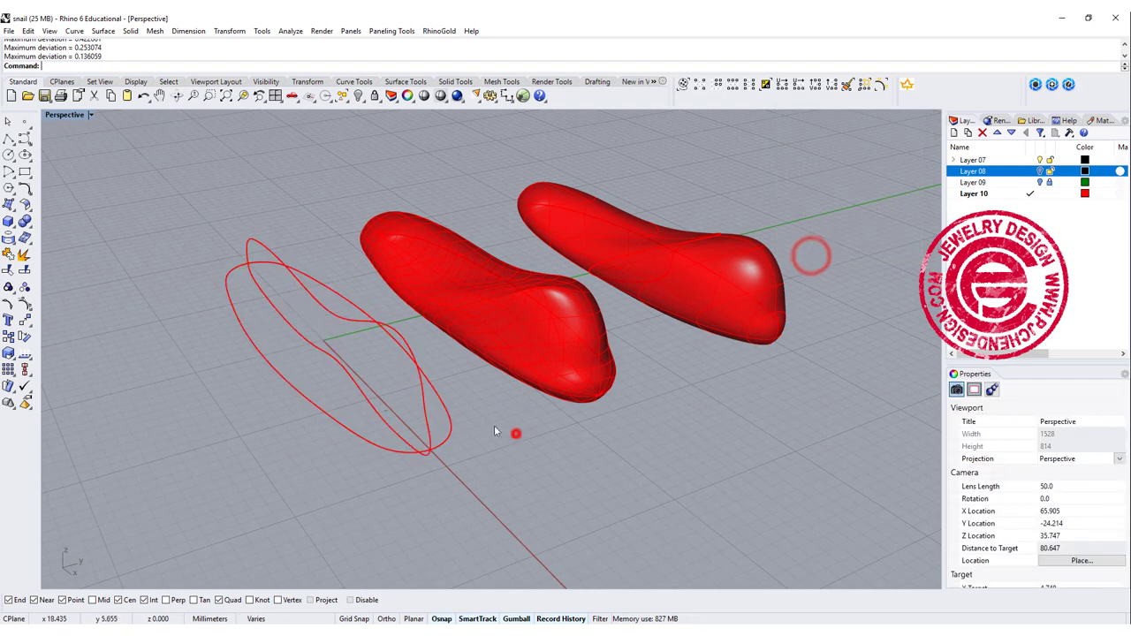
- Loft the four rebuilt curves in order into another closed body with the Normal style and Do not simplify
click(11, 202)
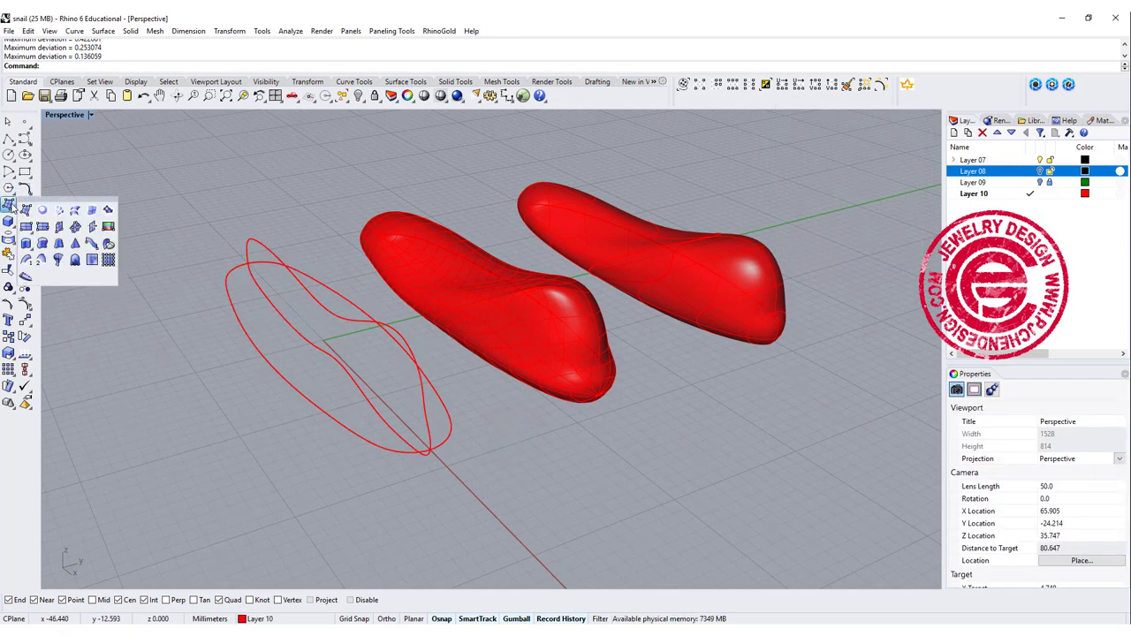
click(75, 209)
scroll(418, 451, up, 2)
click(443, 449)
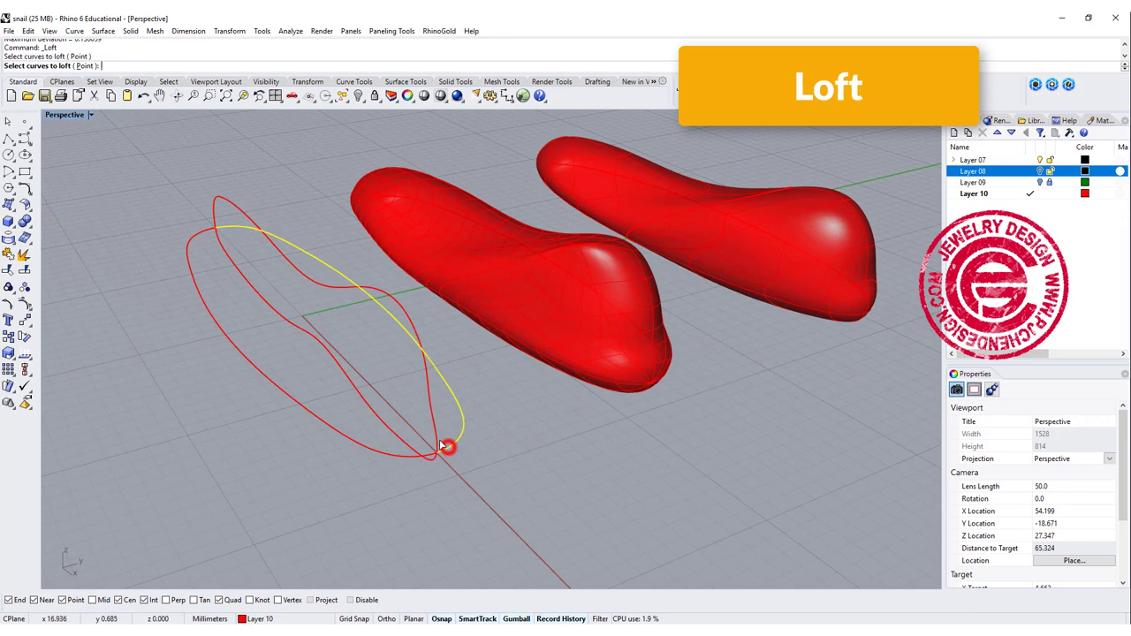
click(438, 435)
click(432, 461)
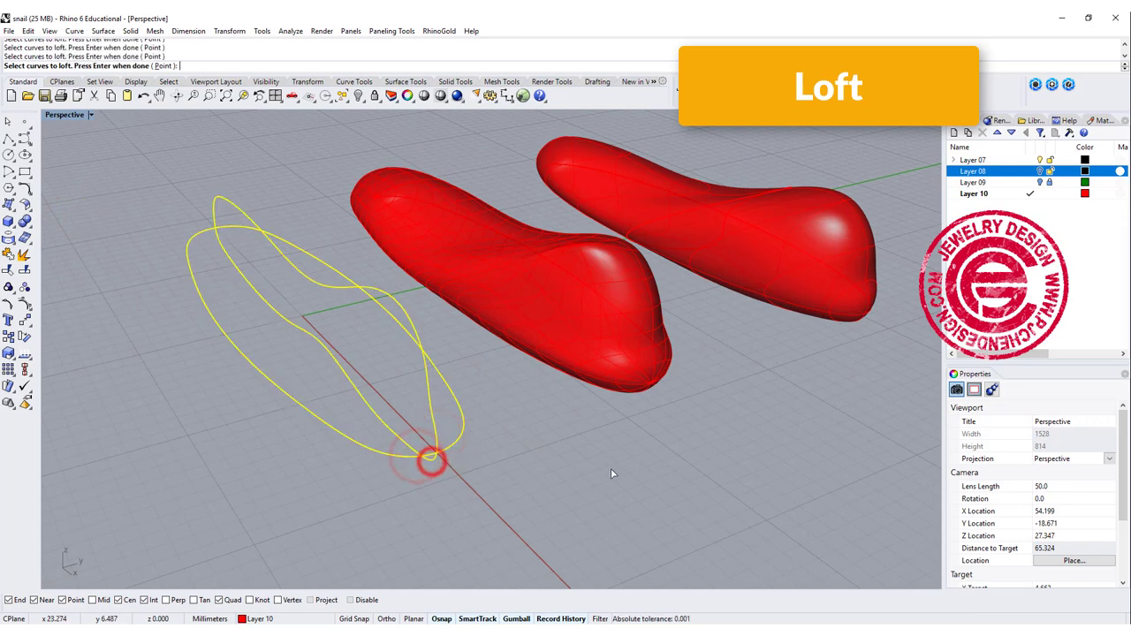
key(Return)
click(628, 262)
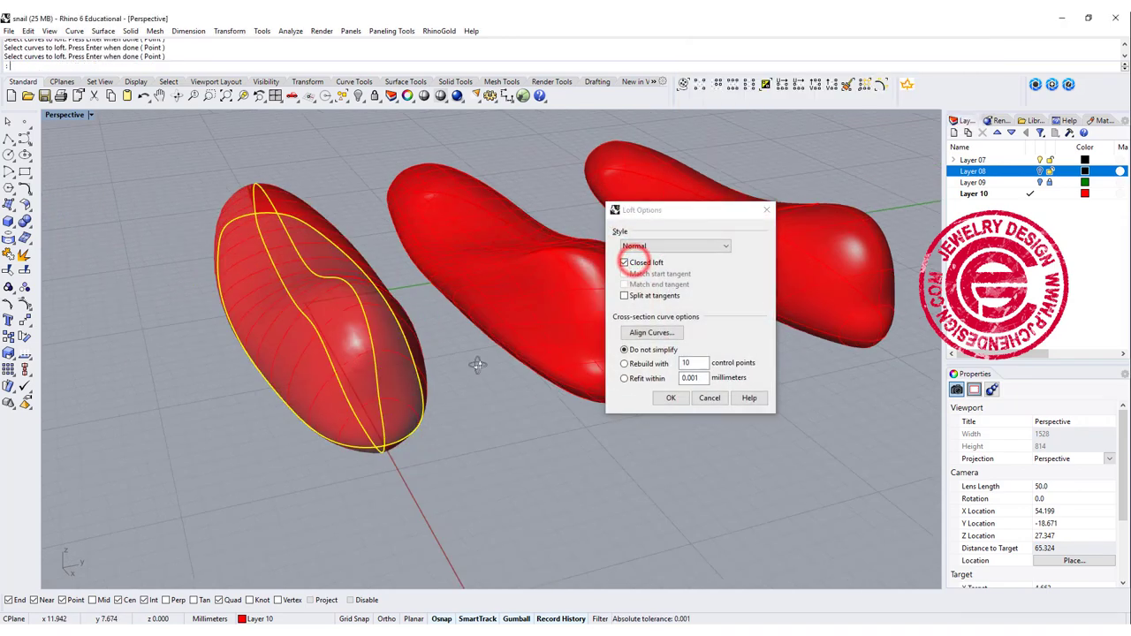
click(671, 398)
right_drag(668, 397, 408, 364)
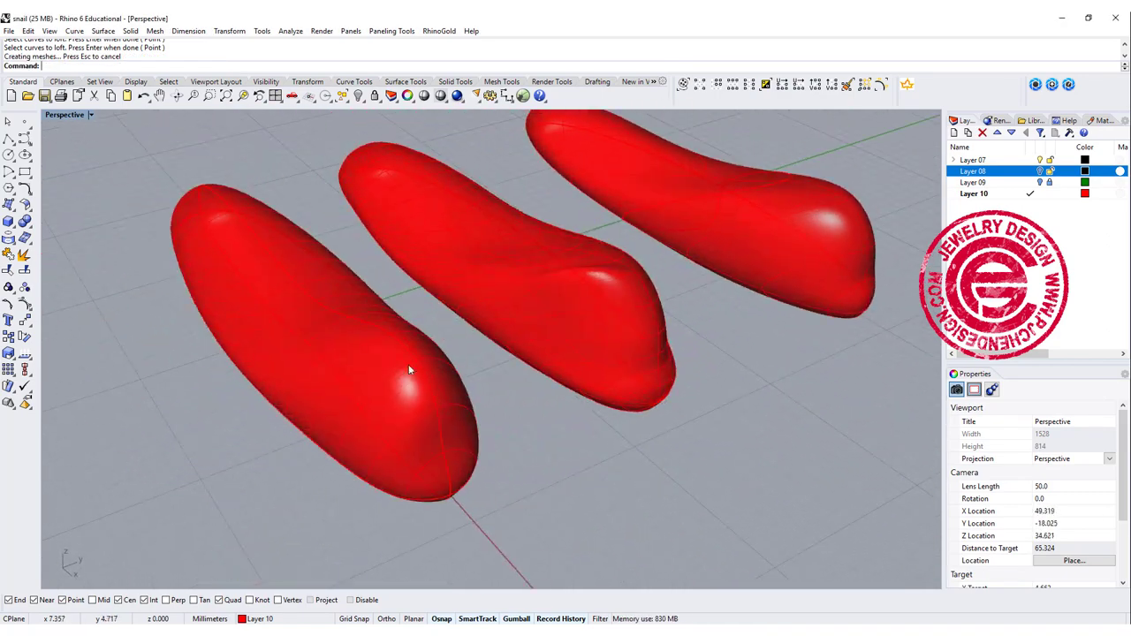
- Rebuild the newest body surface with point counts U 12 and V 25 and degree 3 in both directions
click(325, 358)
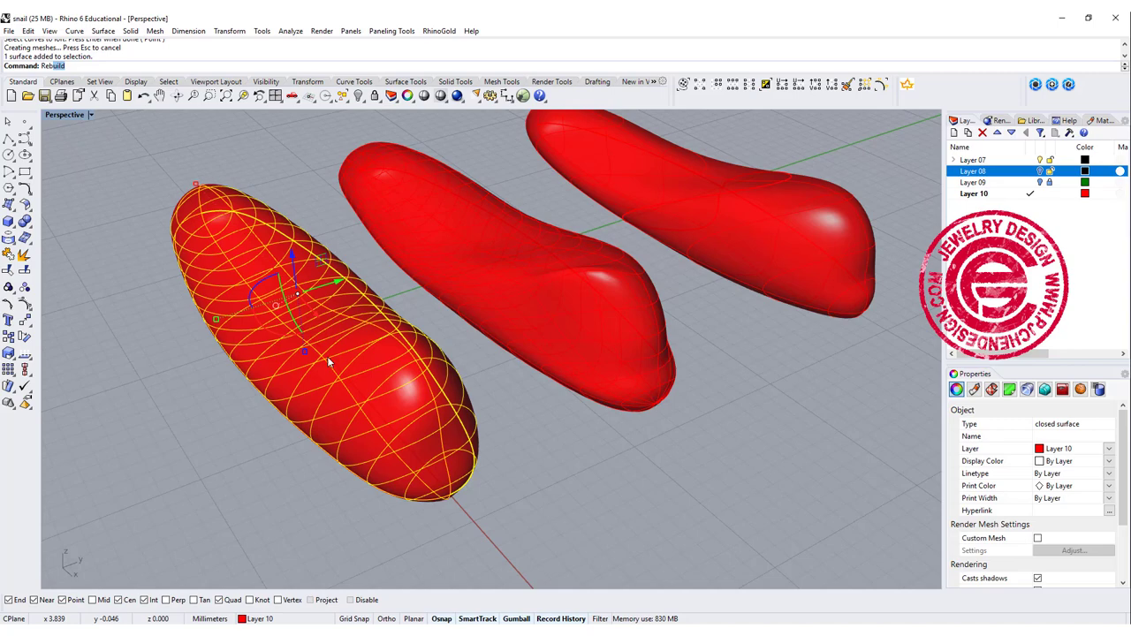
key(Return)
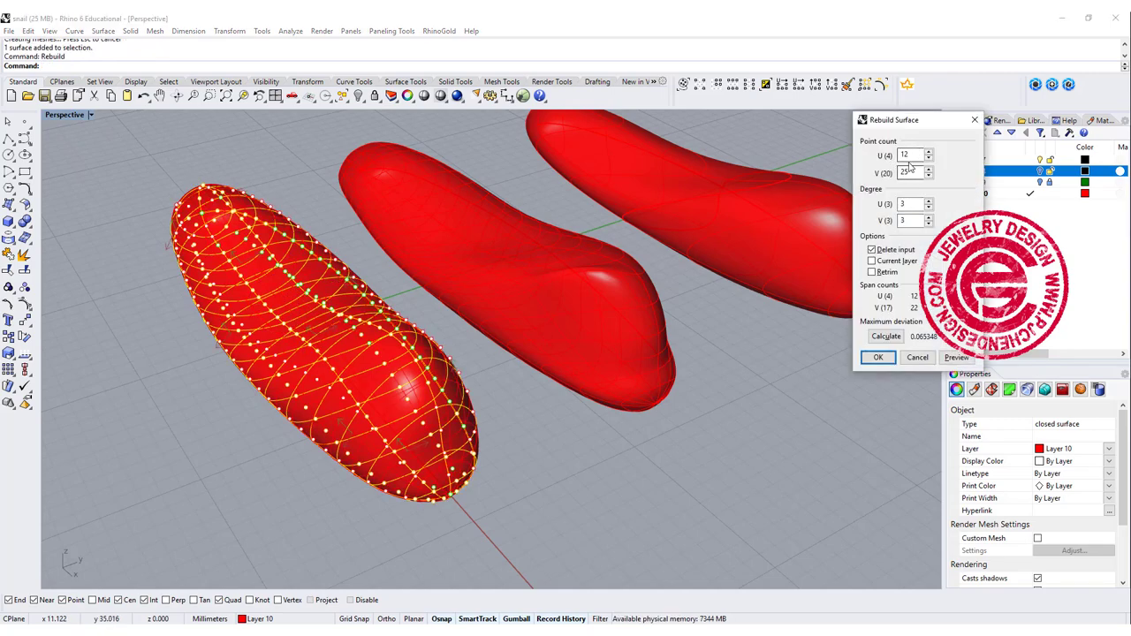
click(878, 356)
right_drag(695, 390, 621, 378)
key(Escape)
- Examine the three lofted bodies one after another, comparing their surface smoothness and isocurve layout
click(623, 378)
scroll(663, 316, up, 5)
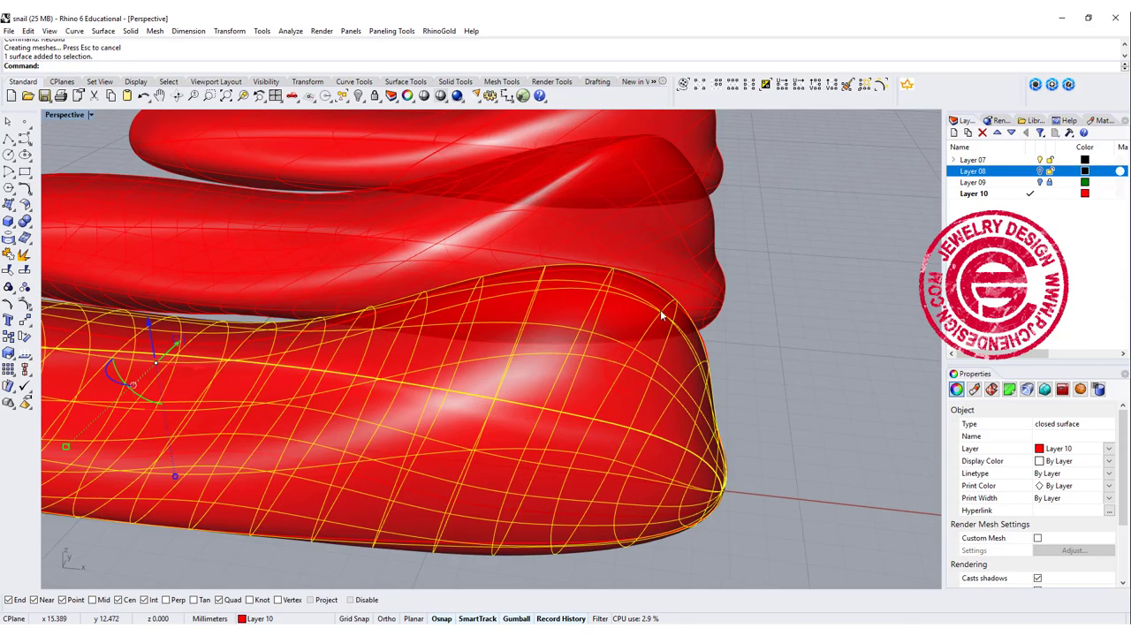
right_drag(663, 315, 593, 309)
click(595, 307)
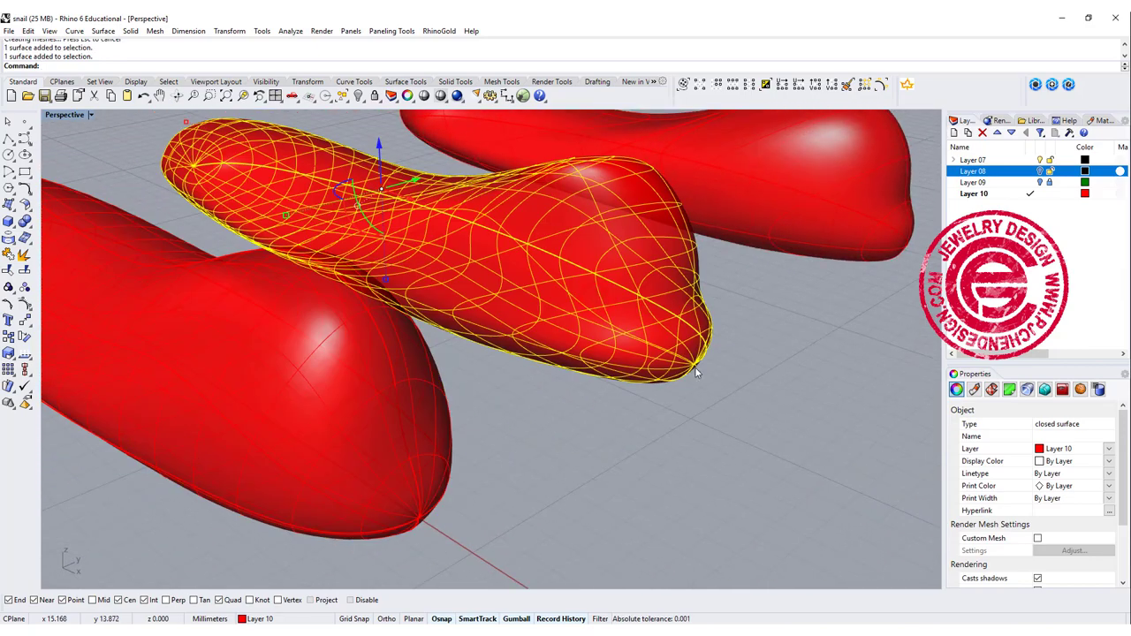
click(757, 400)
right_drag(789, 346, 719, 345)
scroll(836, 273, down, 4)
click(854, 272)
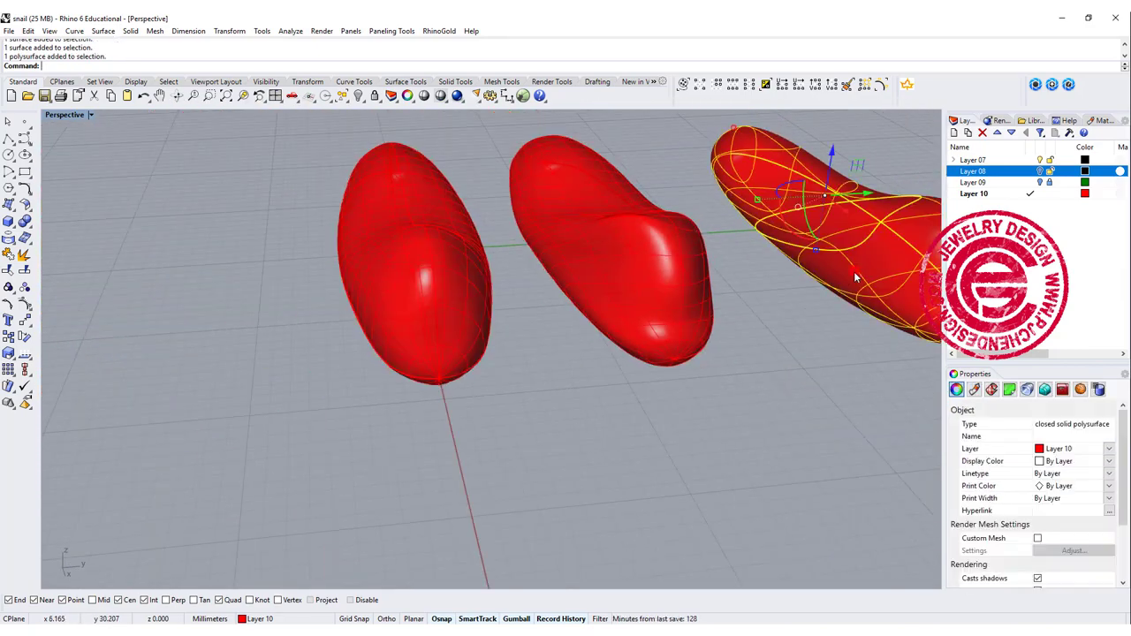
shift+right_drag(825, 364, 649, 328)
click(681, 349)
click(713, 257)
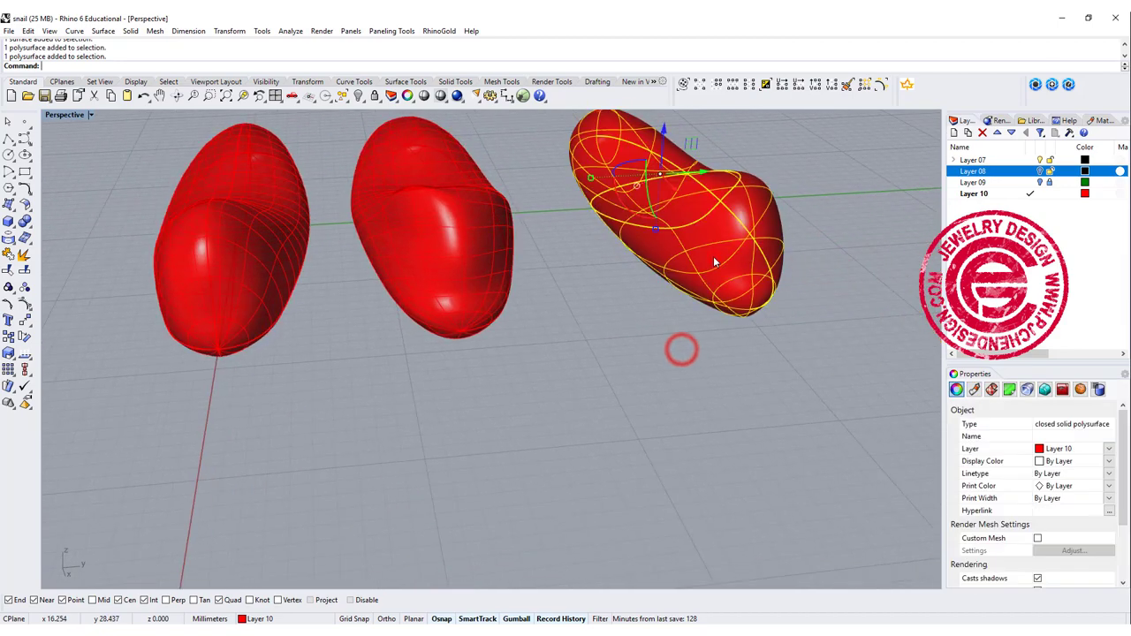
- Compare the three lofted bodies from several angles and delete the two spare ones, keeping the body on the construction curves
click(468, 248)
right_drag(530, 352, 629, 345)
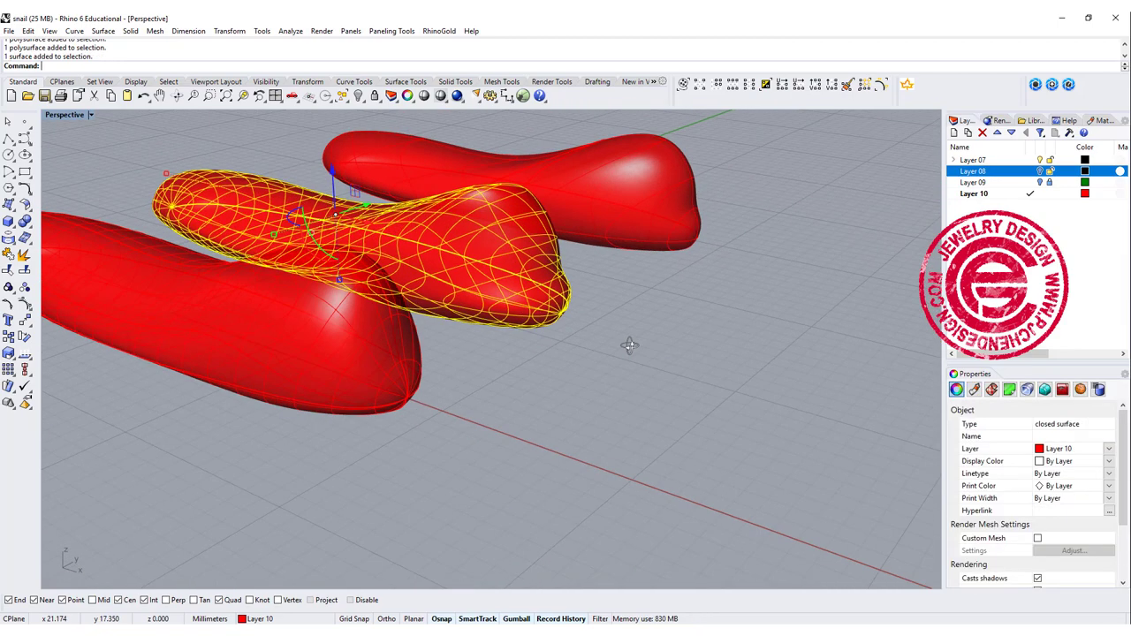
click(606, 308)
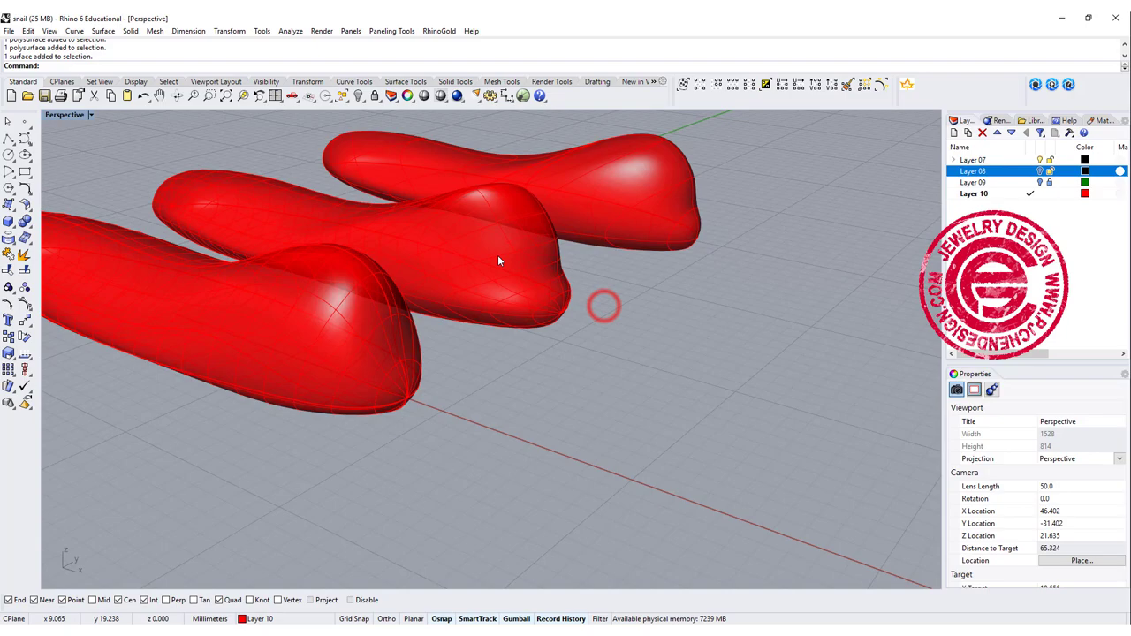
right_drag(485, 273, 452, 364)
click(411, 346)
click(633, 389)
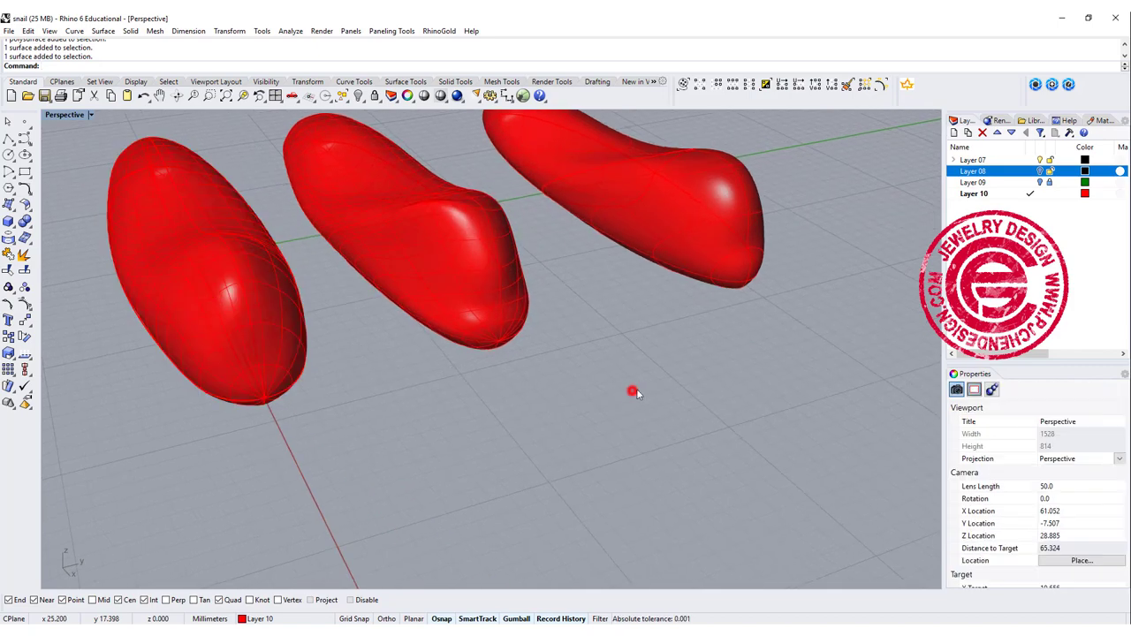
drag(795, 379, 521, 218)
key(Delete)
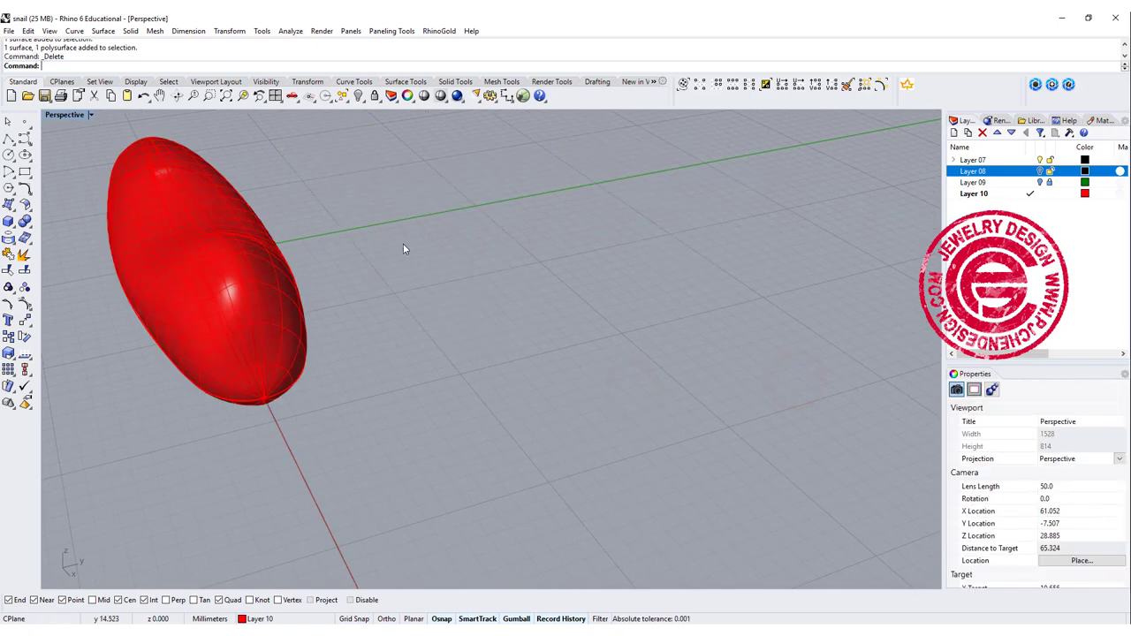
- Show the control points of the remaining closed body surface and clear the current point selection
right_drag(413, 321, 663, 357)
click(657, 346)
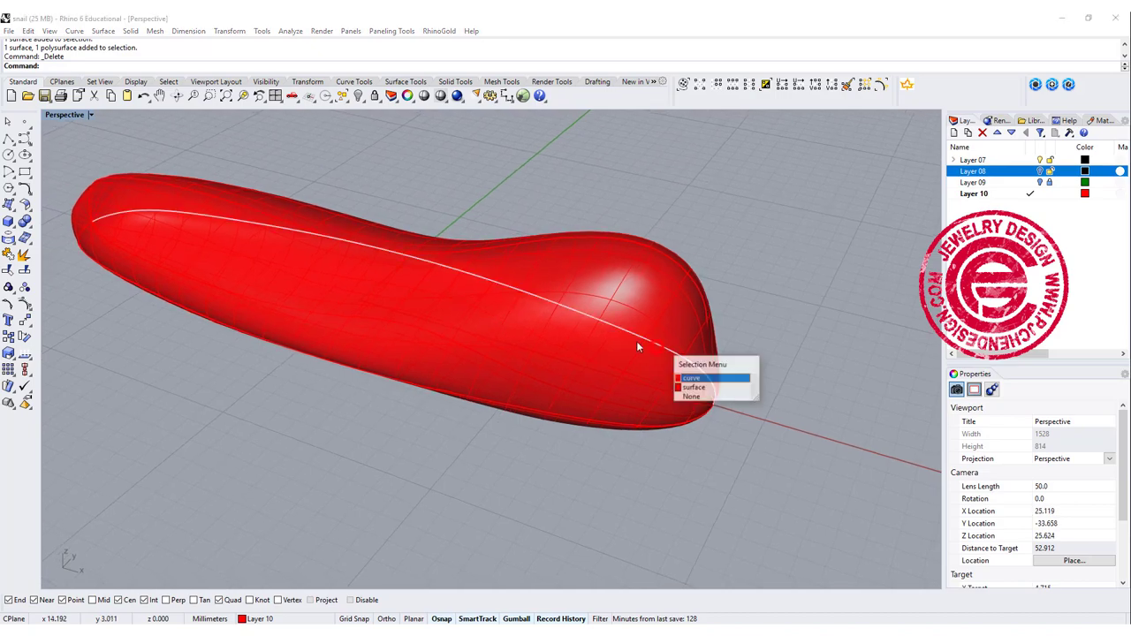
click(667, 263)
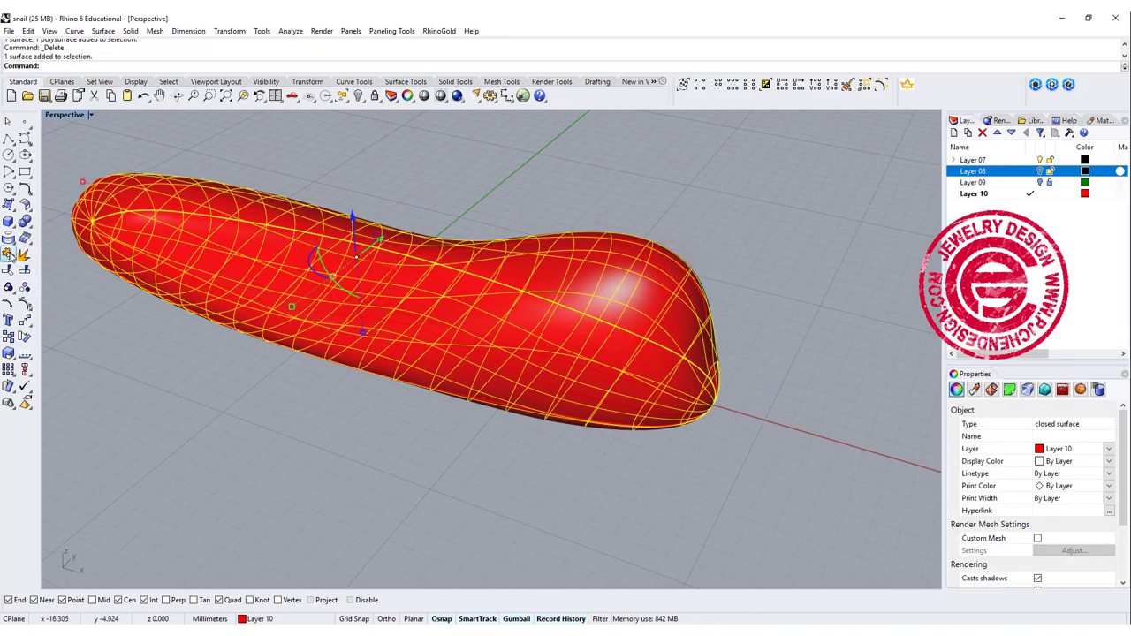
click(28, 302)
right_drag(673, 332, 658, 358)
scroll(538, 328, up, 4)
scroll(507, 326, down, 8)
right_drag(449, 315, 425, 326)
click(428, 266)
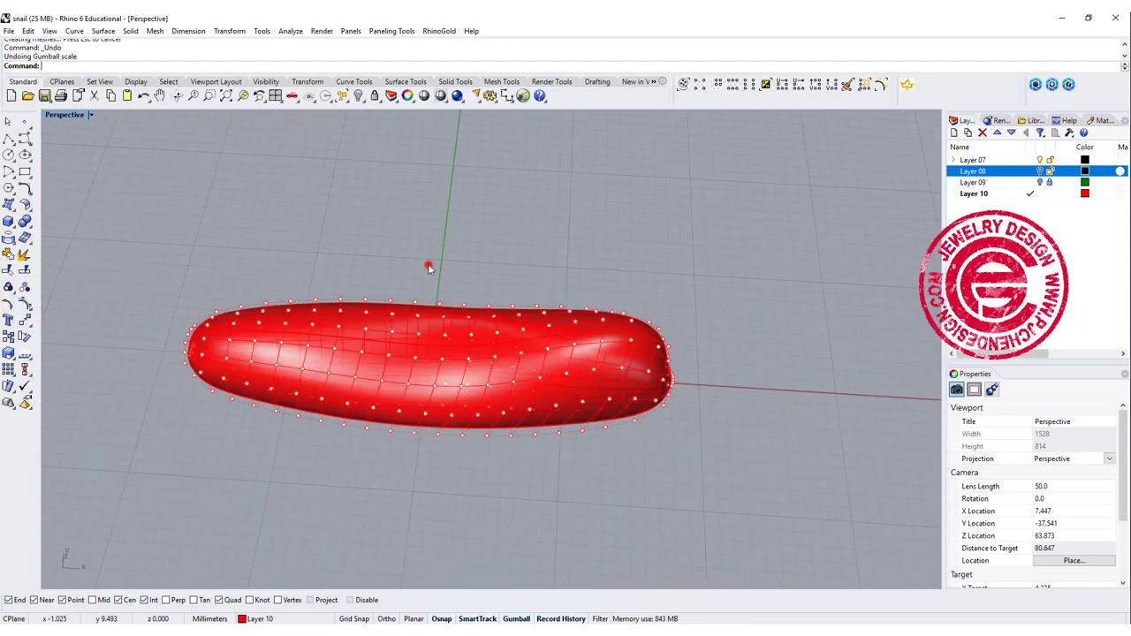
- Try narrowing the middle of the body by scaling a band of surface control points
scroll(428, 267, up, 2)
drag(457, 472, 414, 431)
click(480, 486)
right_drag(588, 449, 526, 401)
scroll(573, 322, up, 3)
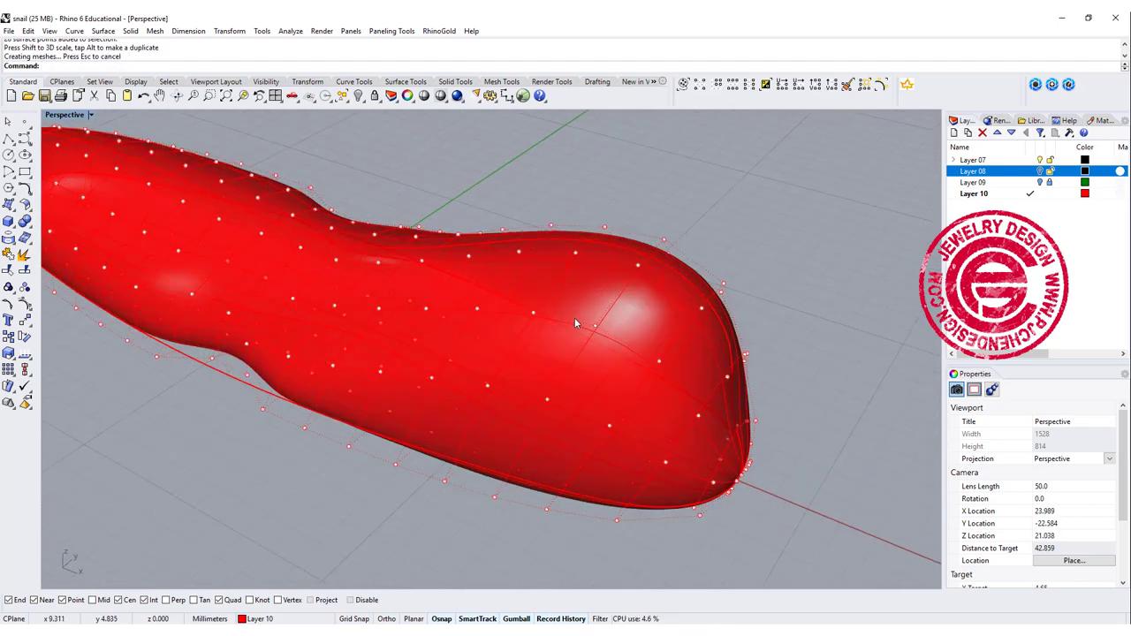
- Try reshaping the hump at the body's thick end by moving a single surface control point
click(594, 328)
right_drag(605, 302, 397, 262)
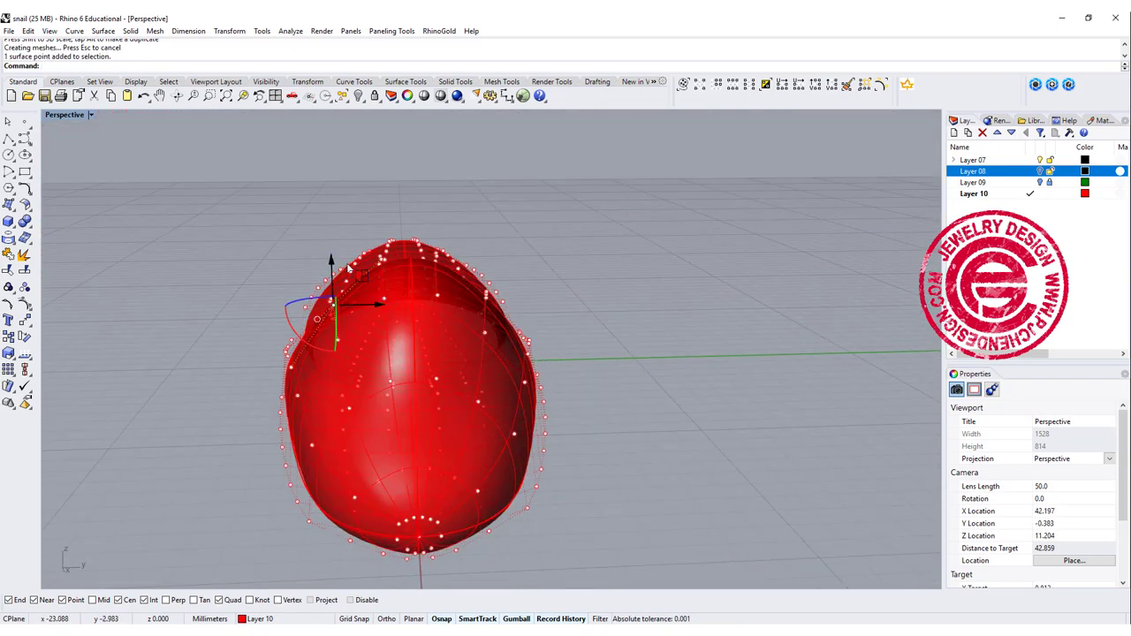
drag(352, 270, 222, 202)
right_drag(339, 204, 757, 332)
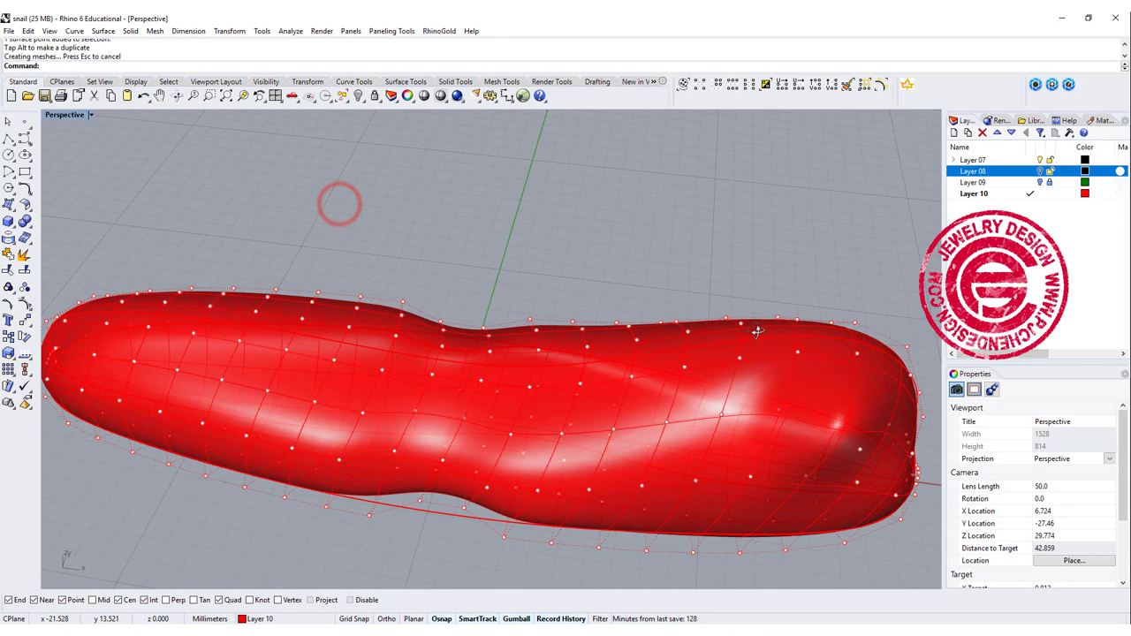
scroll(760, 329, down, 3)
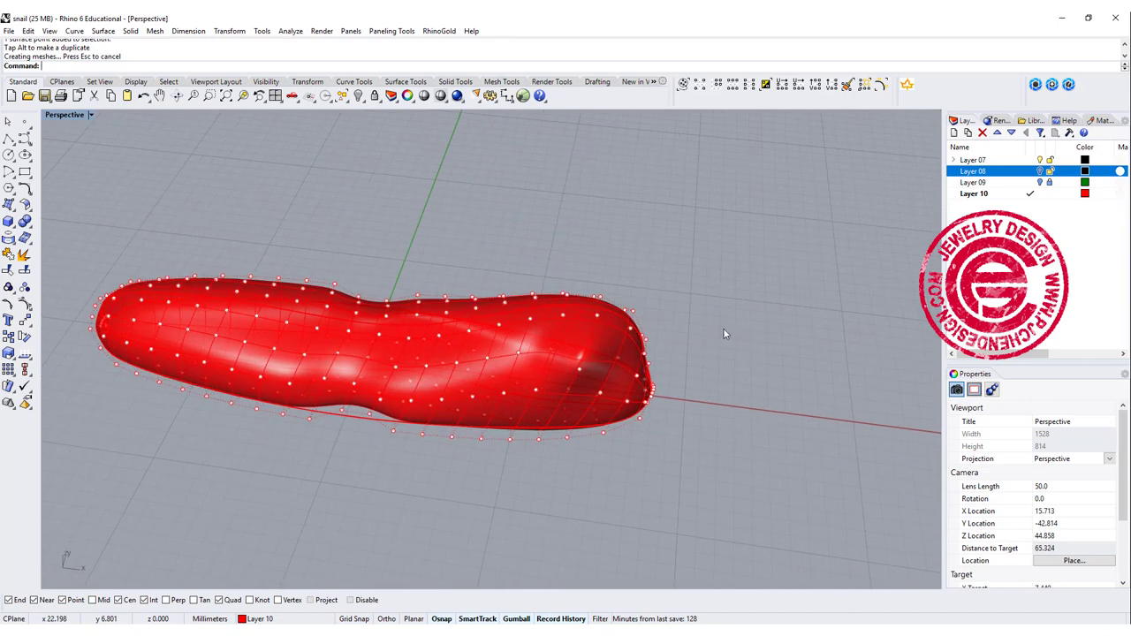
- Undo the control point move and the scaling, and hide the surface's control points
key(ctrl+z)
right_drag(722, 333, 613, 404)
key(ctrl+z)
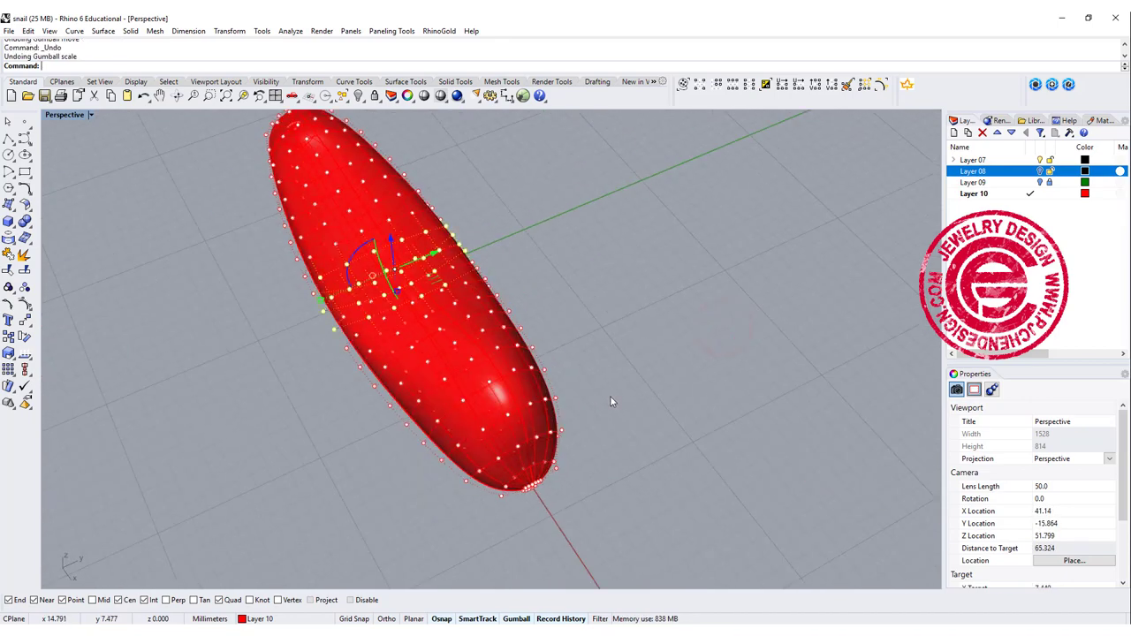
click(671, 367)
key(Escape)
- Move the body surface along the Y axis clear of its construction curves, and set Layer 10's color to black
click(518, 420)
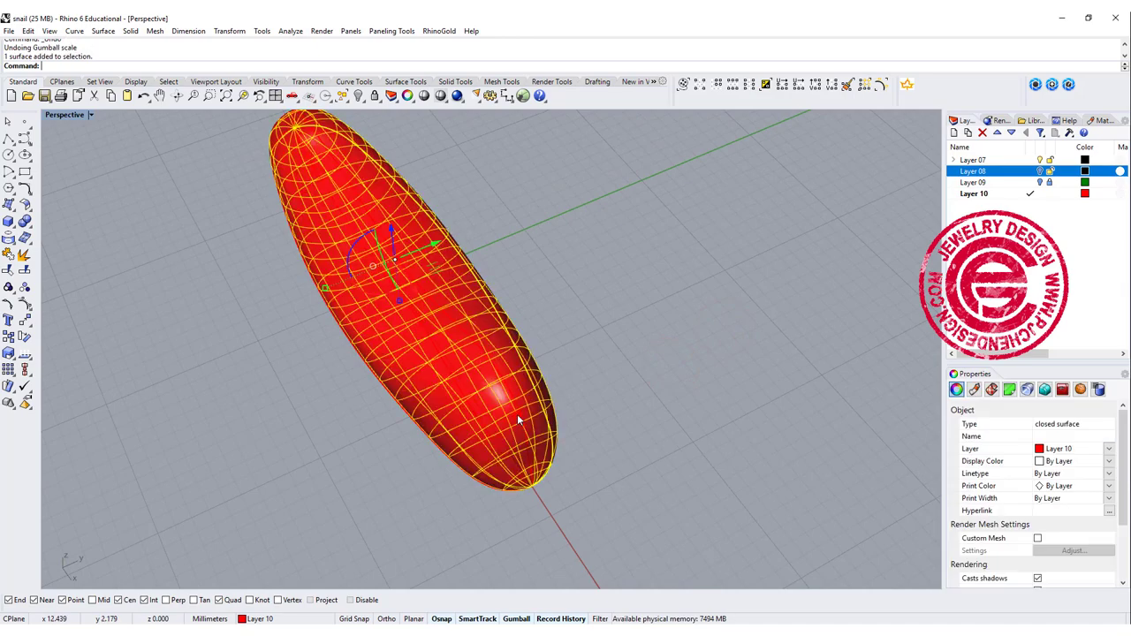
drag(435, 244, 658, 206)
click(640, 419)
right_drag(668, 407, 610, 338)
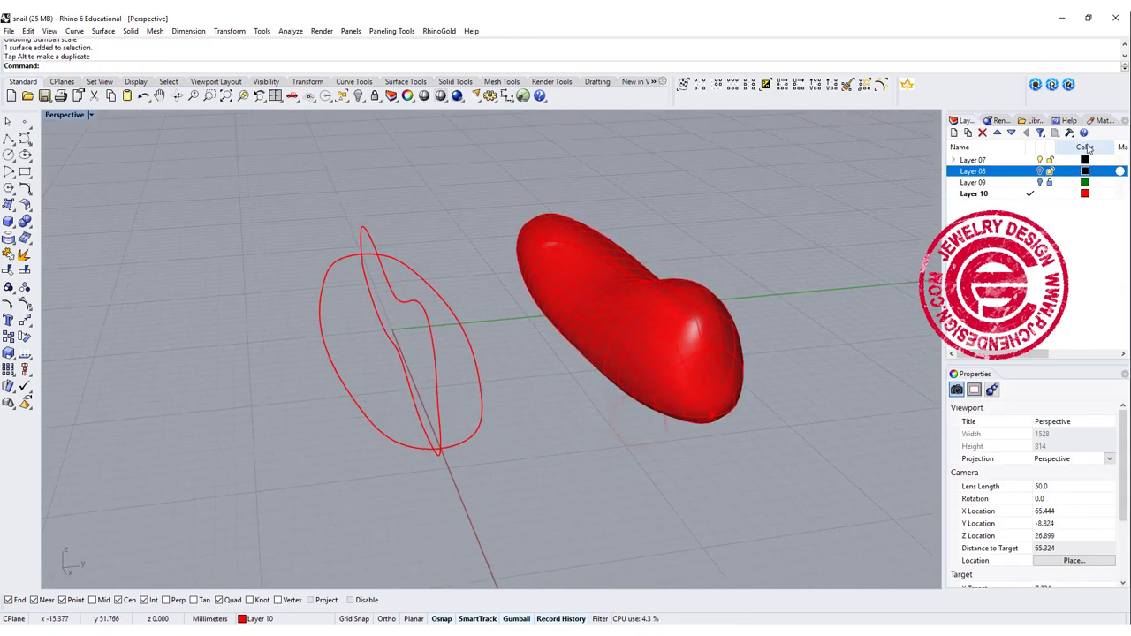
click(1086, 194)
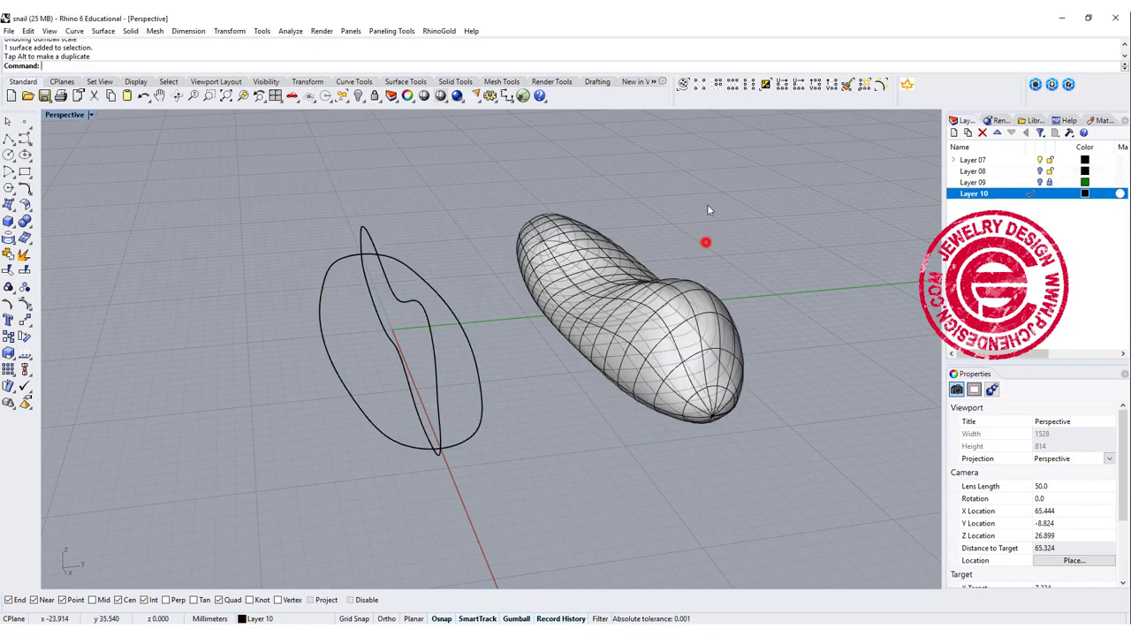
- Inspect the construction curves one by one, checking their control points and shared end
right_drag(707, 210, 642, 451)
click(609, 481)
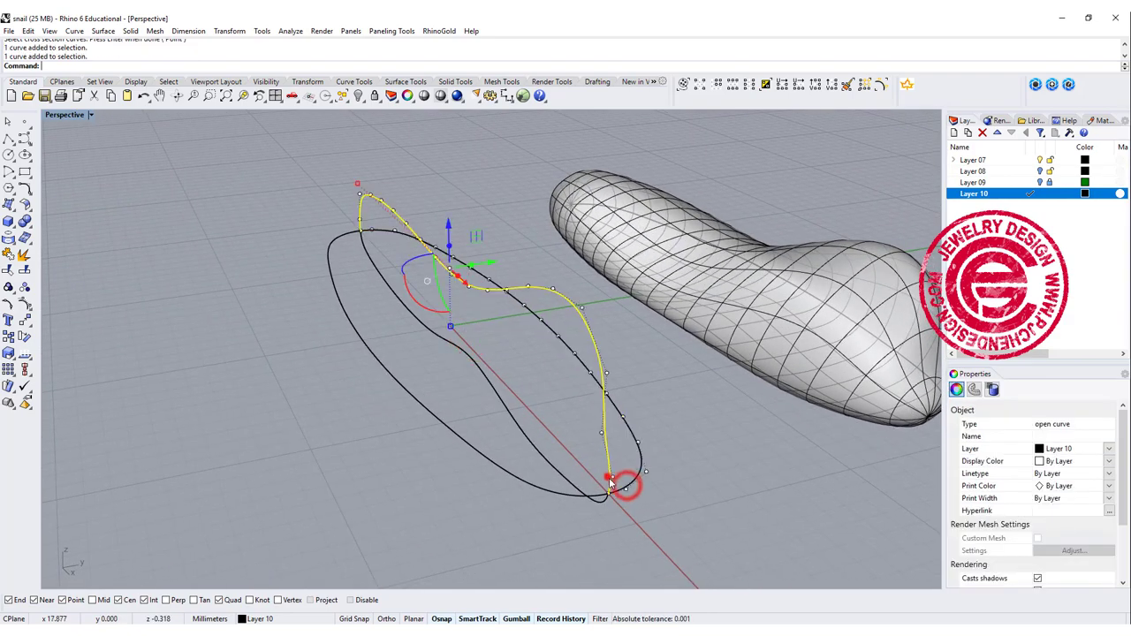
click(582, 500)
click(594, 501)
click(732, 477)
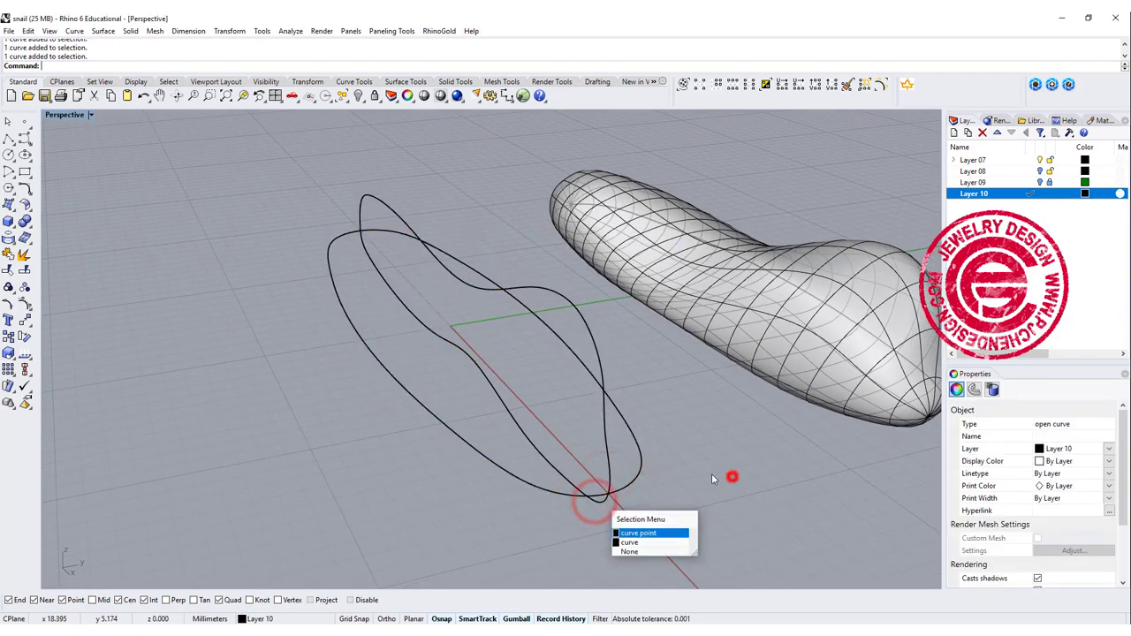
mouse_move(711, 477)
right_down()
mouse_move(730, 472)
mouse_move(719, 468)
right_up()
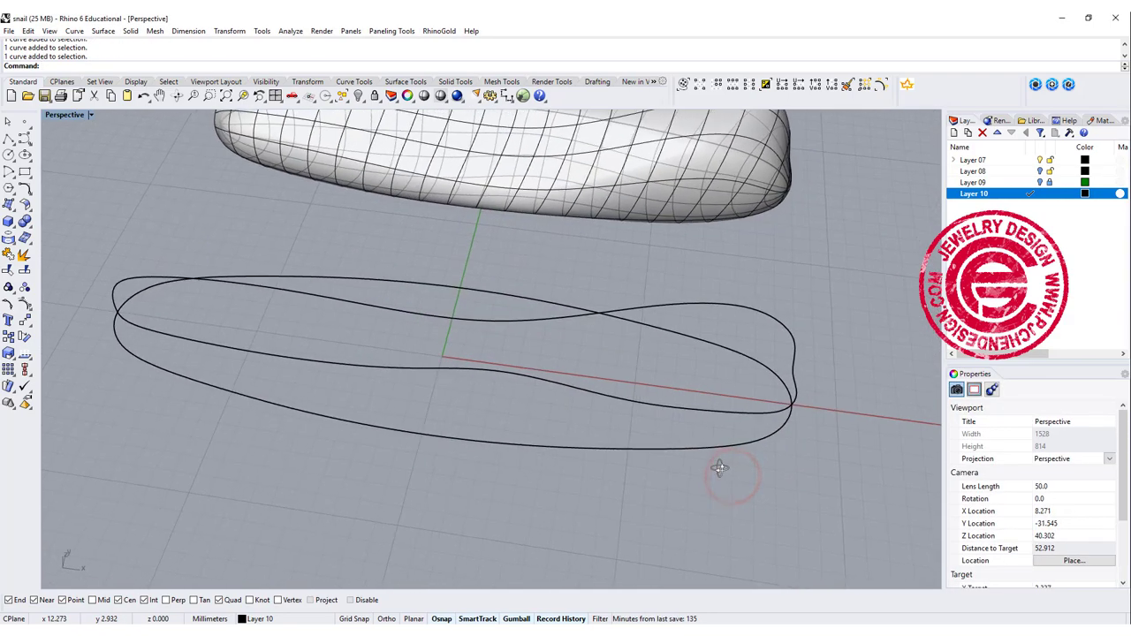
- In the four-viewport layout, start curves from cross-section profiles (CSec) and choose the four construction curves in order around the body
double_click(74, 115)
right_drag(62, 124, 128, 174)
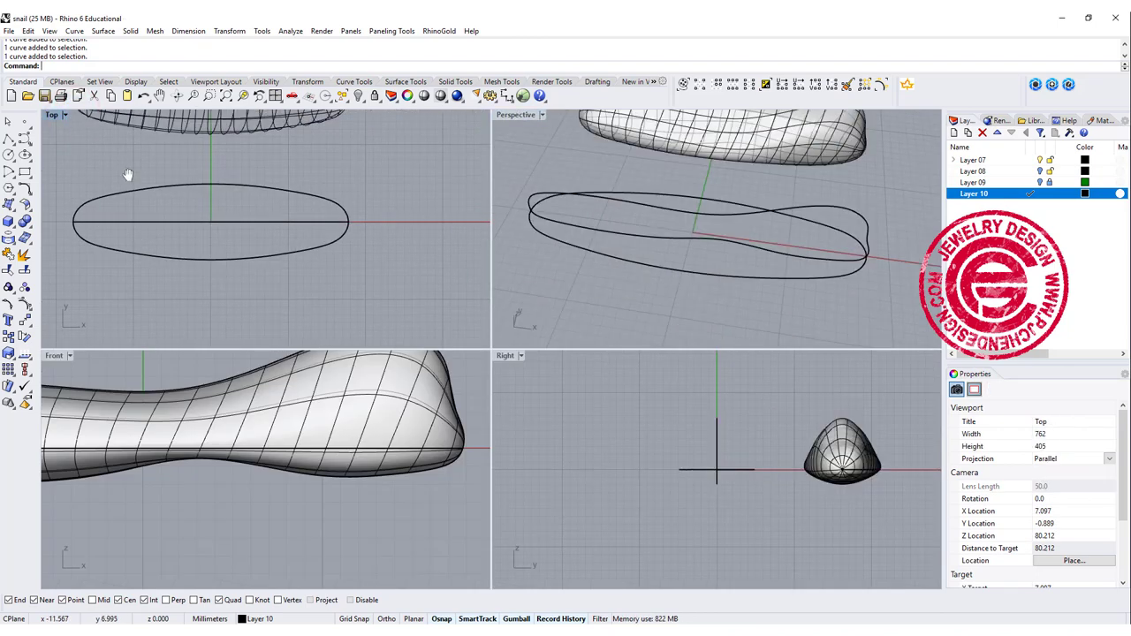
click(31, 192)
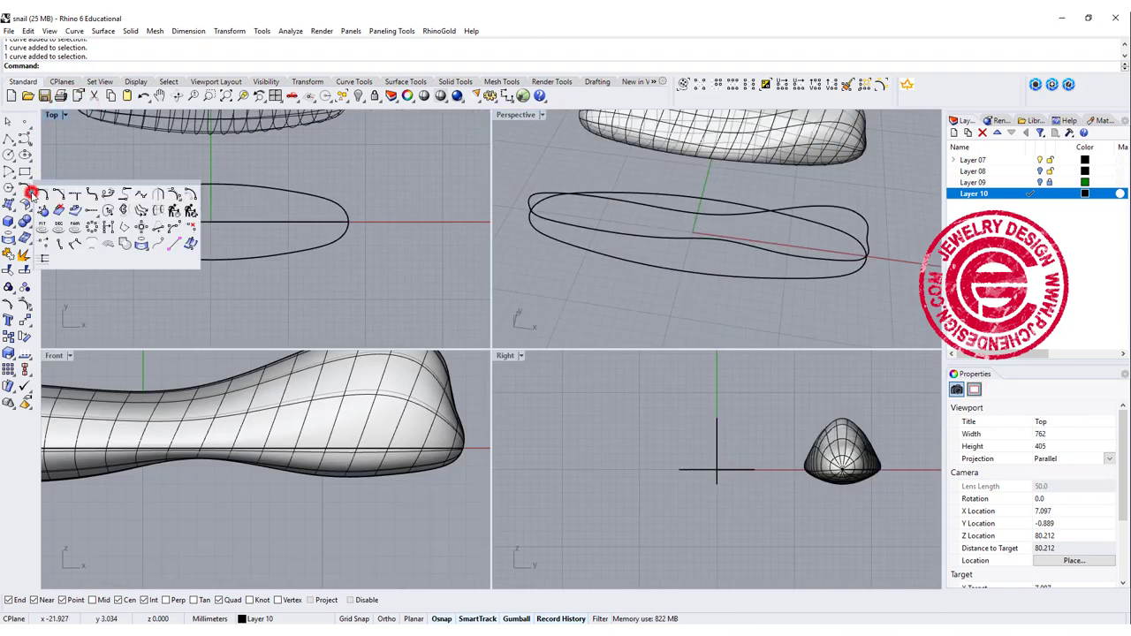
click(157, 211)
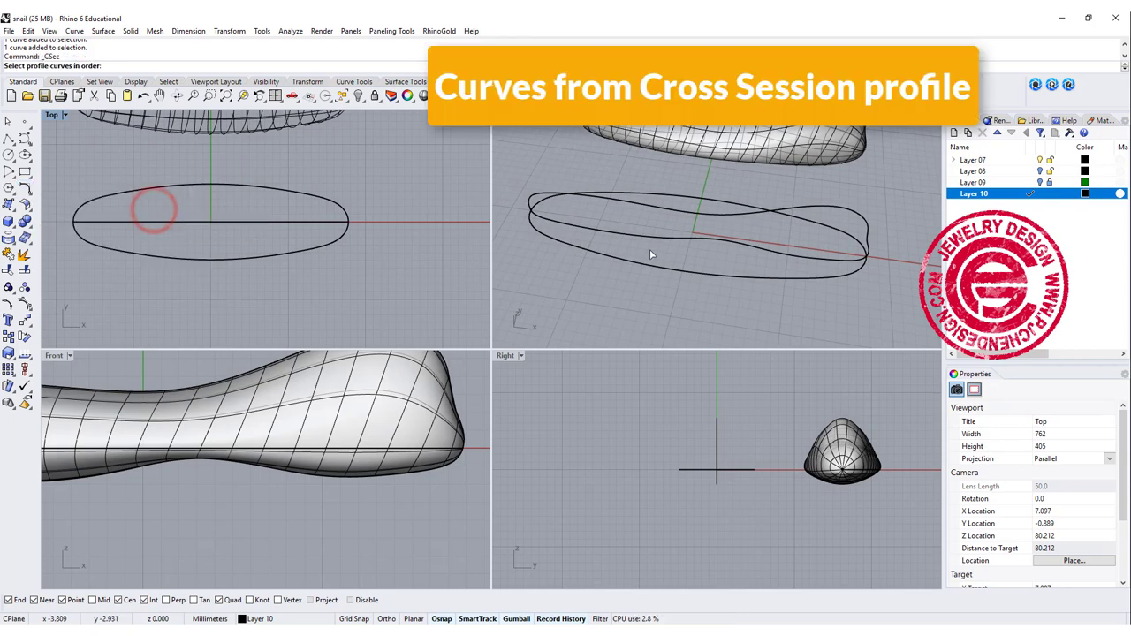
right_drag(834, 282, 740, 224)
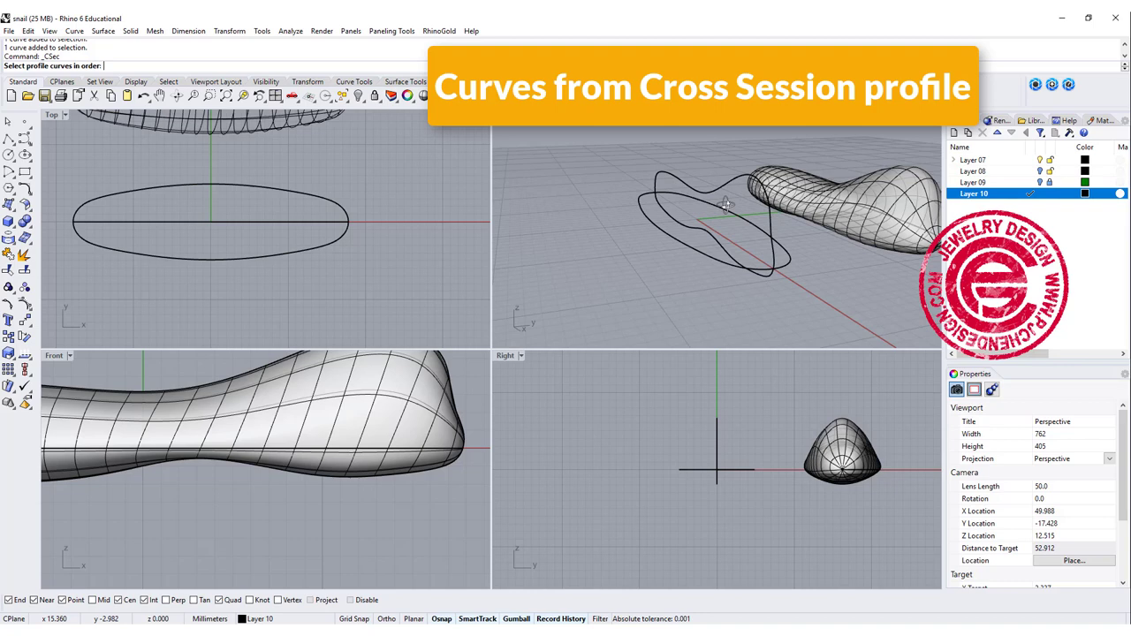
right_drag(724, 204, 749, 281)
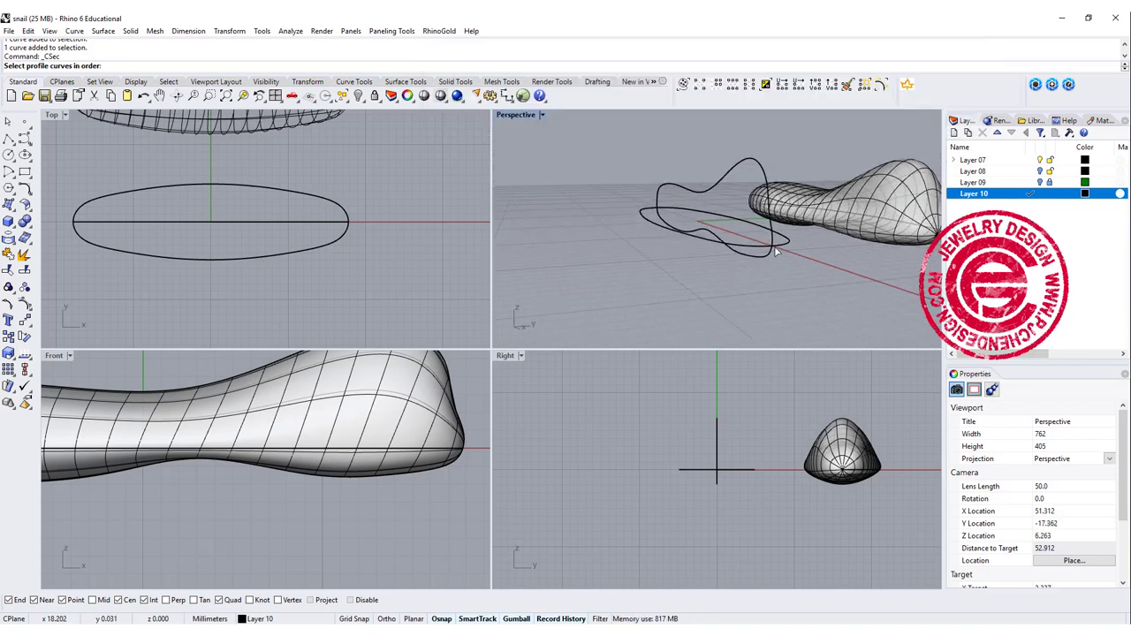
click(774, 246)
click(758, 245)
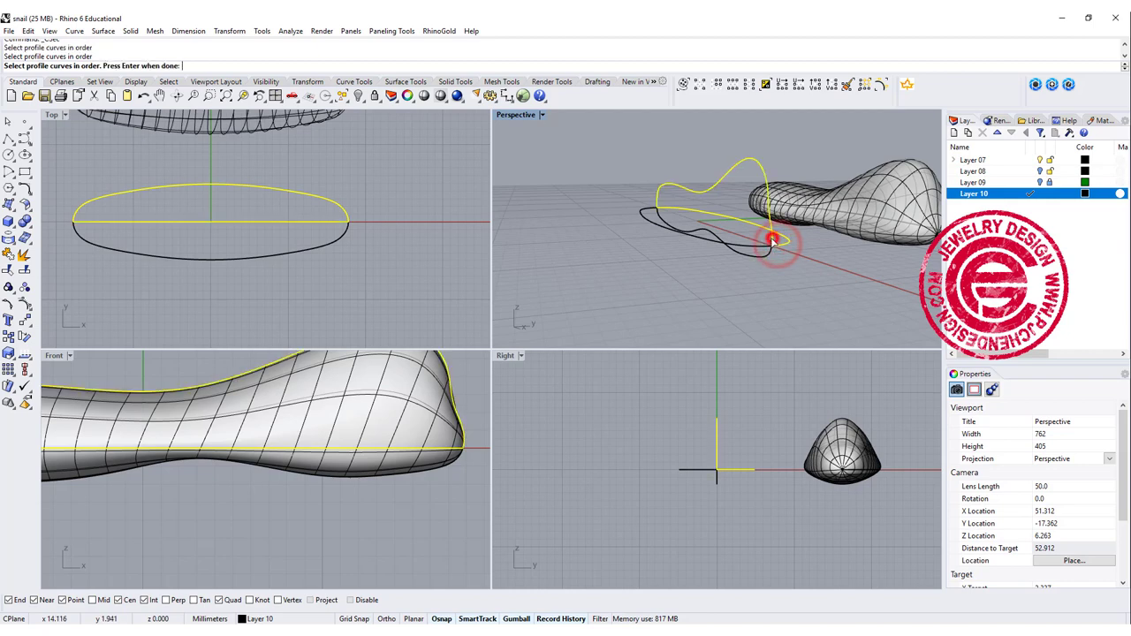
click(759, 248)
click(768, 255)
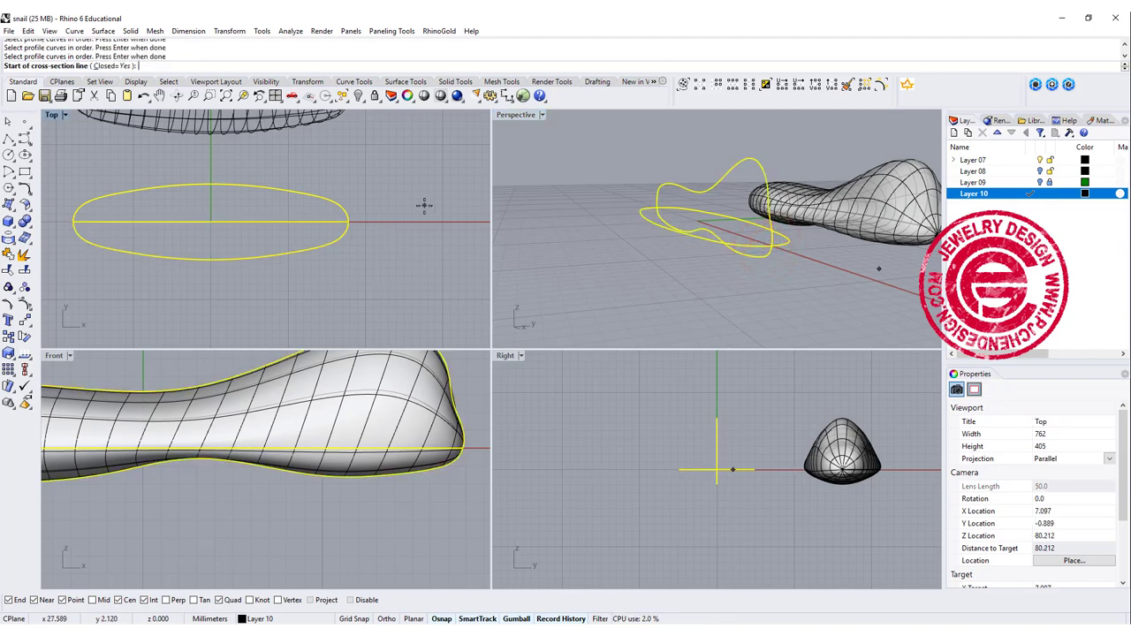
- Create three closed cross-section curves by drawing vertical section lines across the outline in the Top view at about X -10, 0 and 10 mm
click(135, 163)
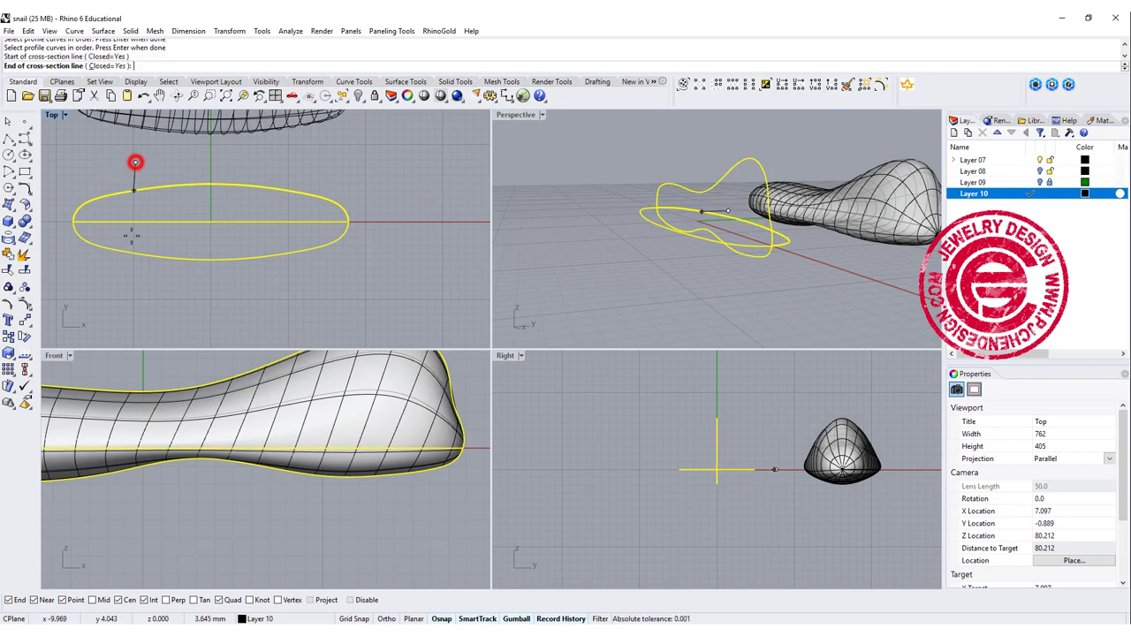
click(134, 288)
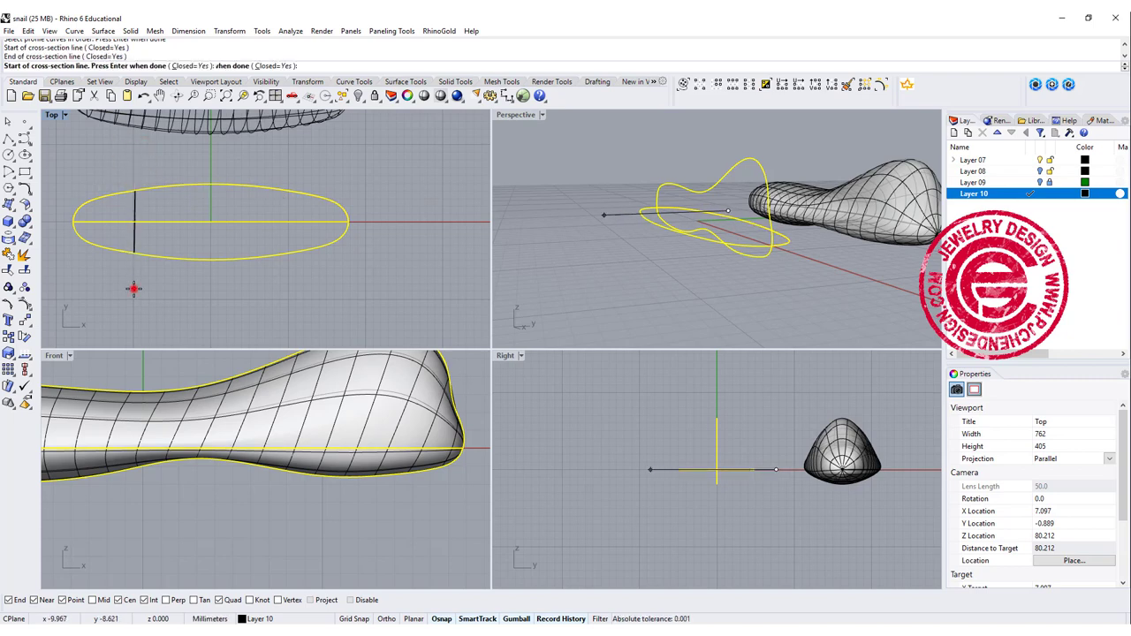
click(209, 161)
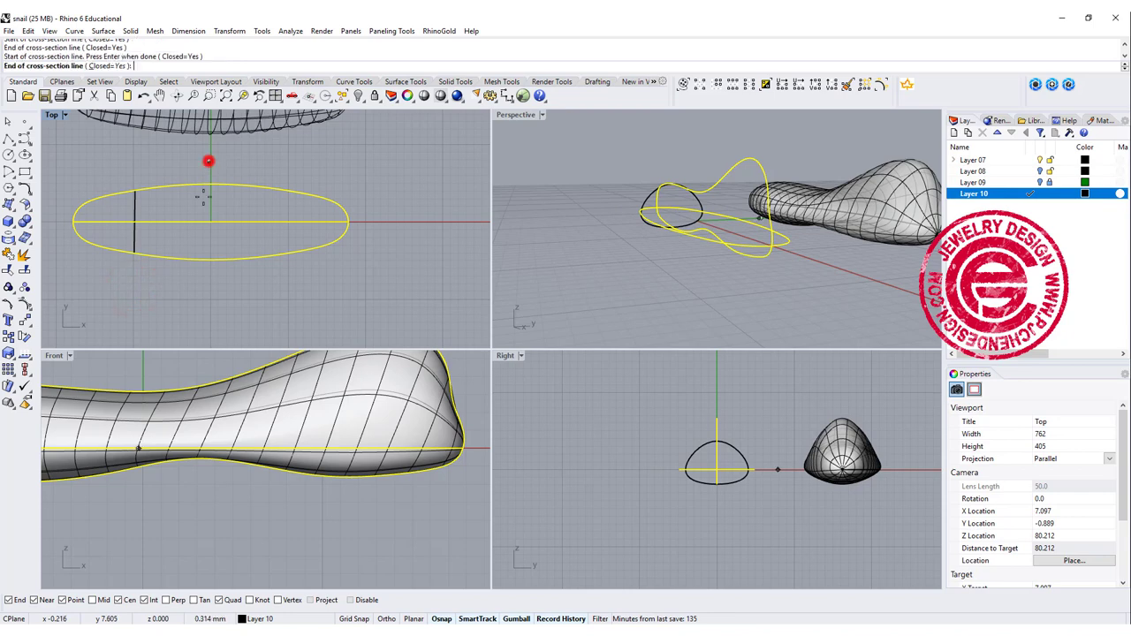
click(210, 297)
click(291, 166)
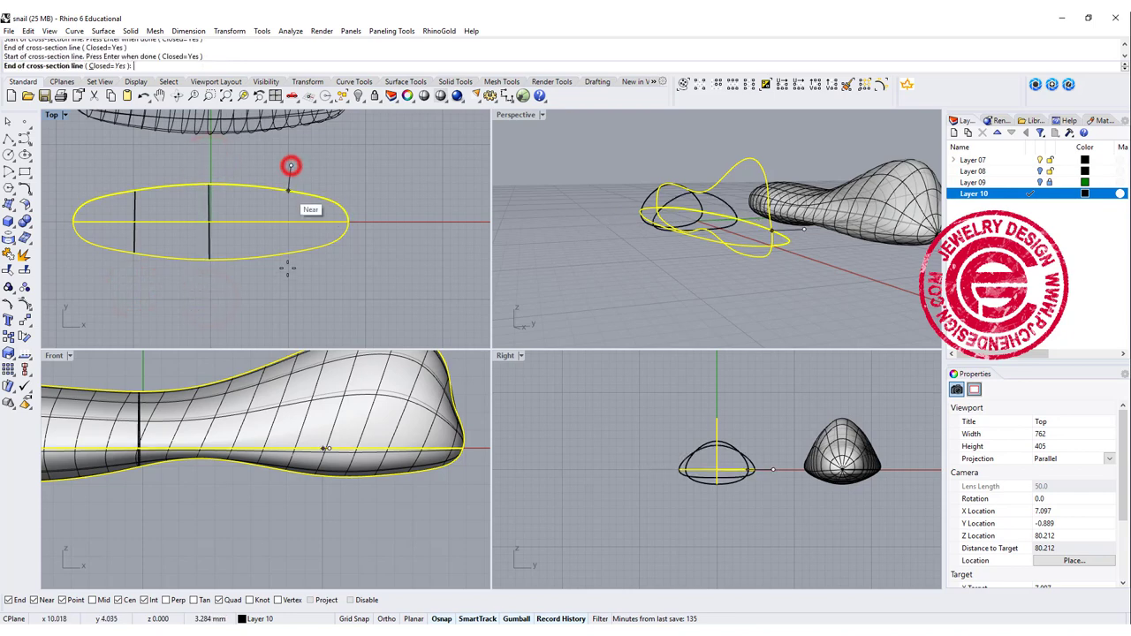
click(287, 289)
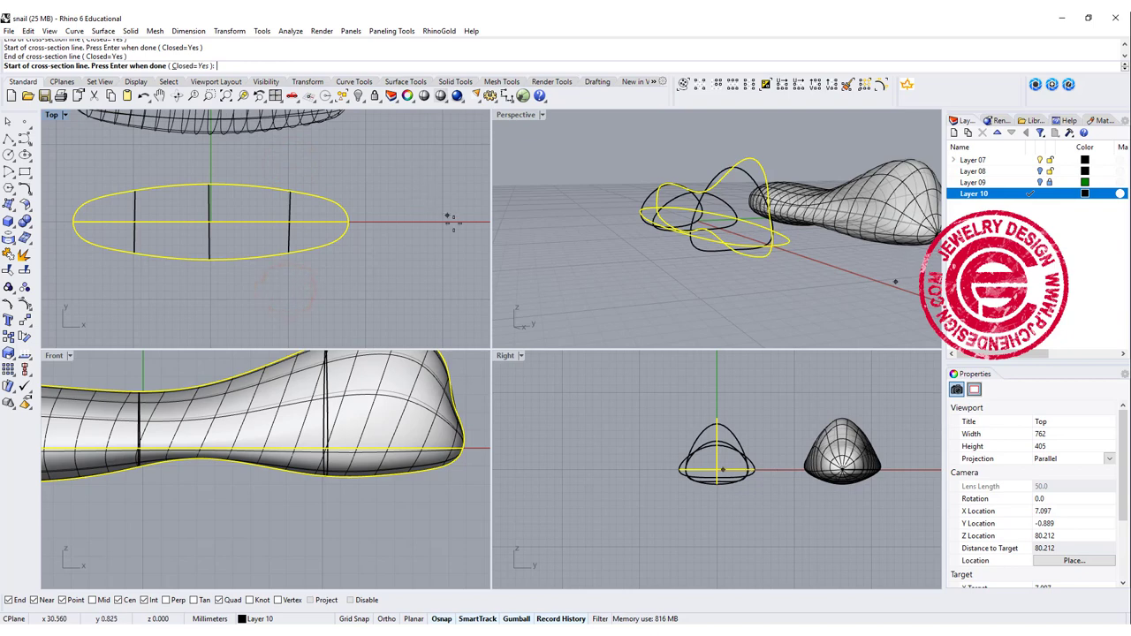
right_click(378, 219)
- Rebuild the three closed cross-section curves together with 8 points and degree 3, deleting the input curves
right_drag(312, 189, 301, 211)
right_drag(658, 189, 589, 234)
click(678, 240)
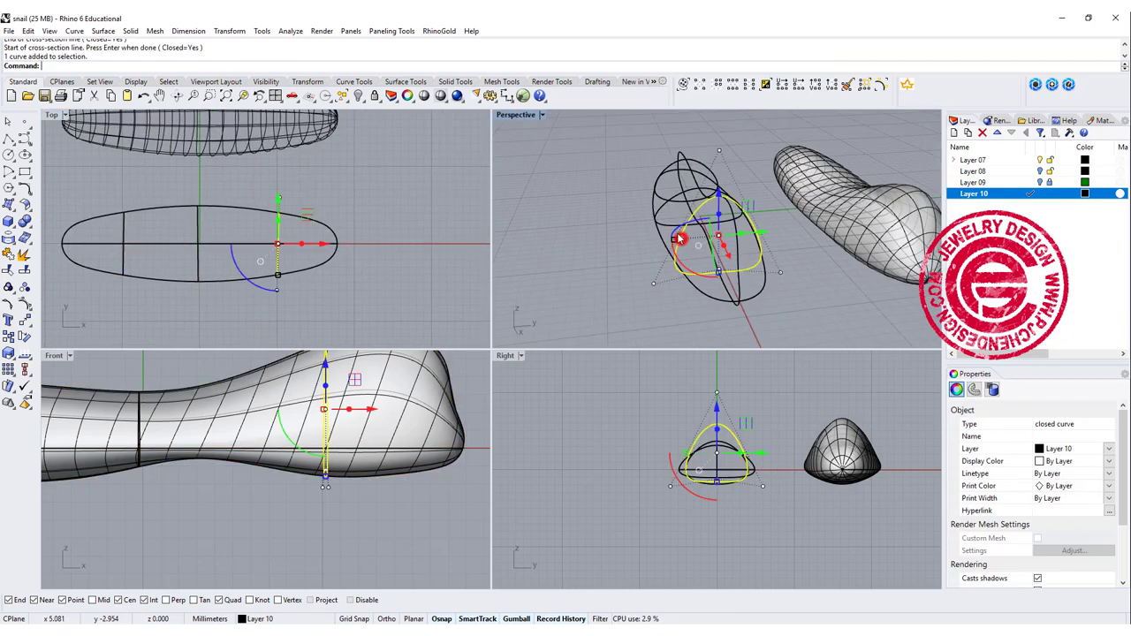
shift+click(662, 207)
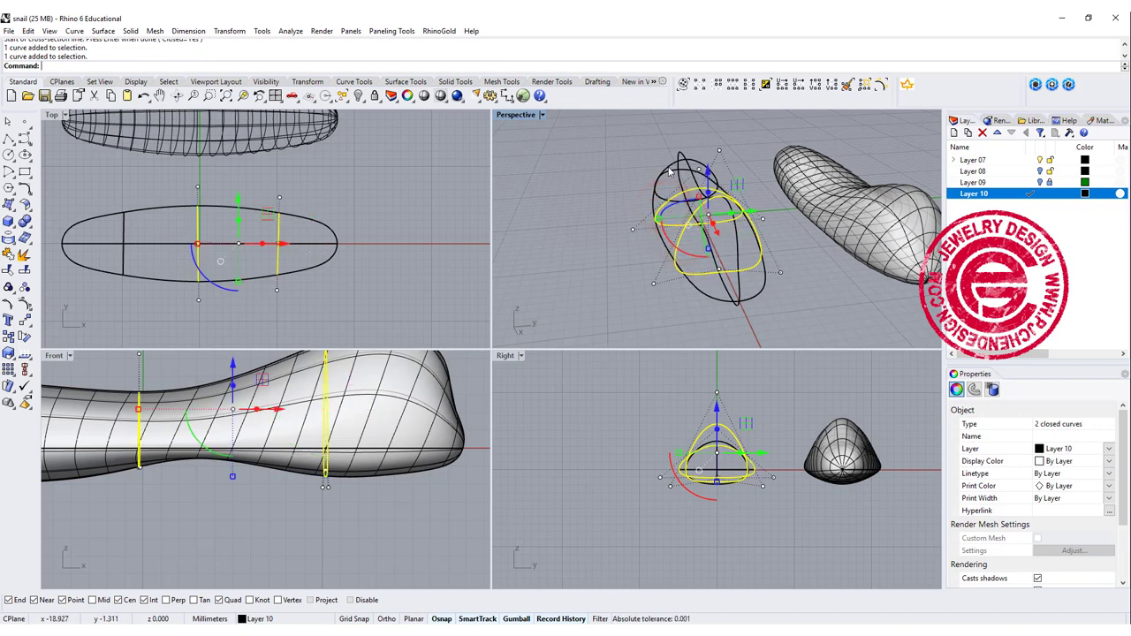
shift+click(668, 164)
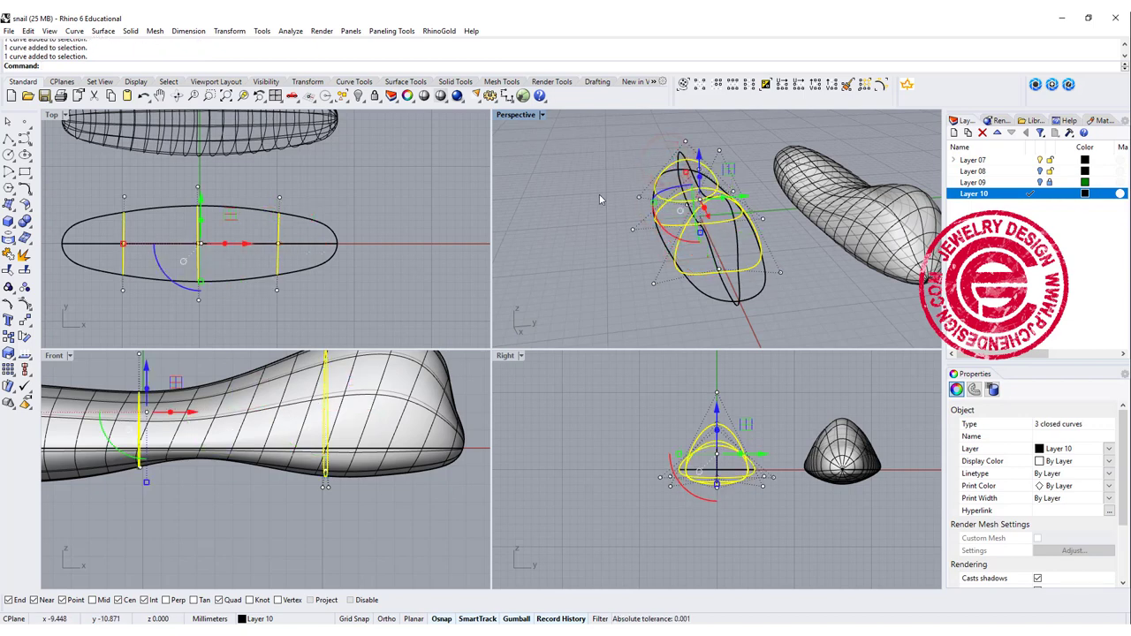
key(Return)
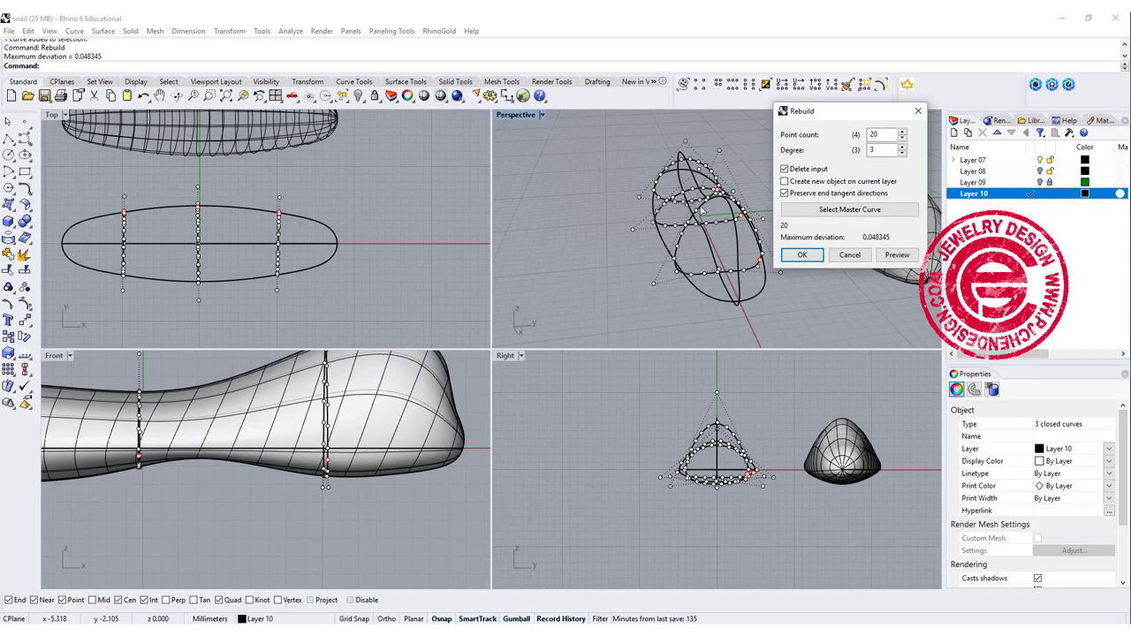
text(8)
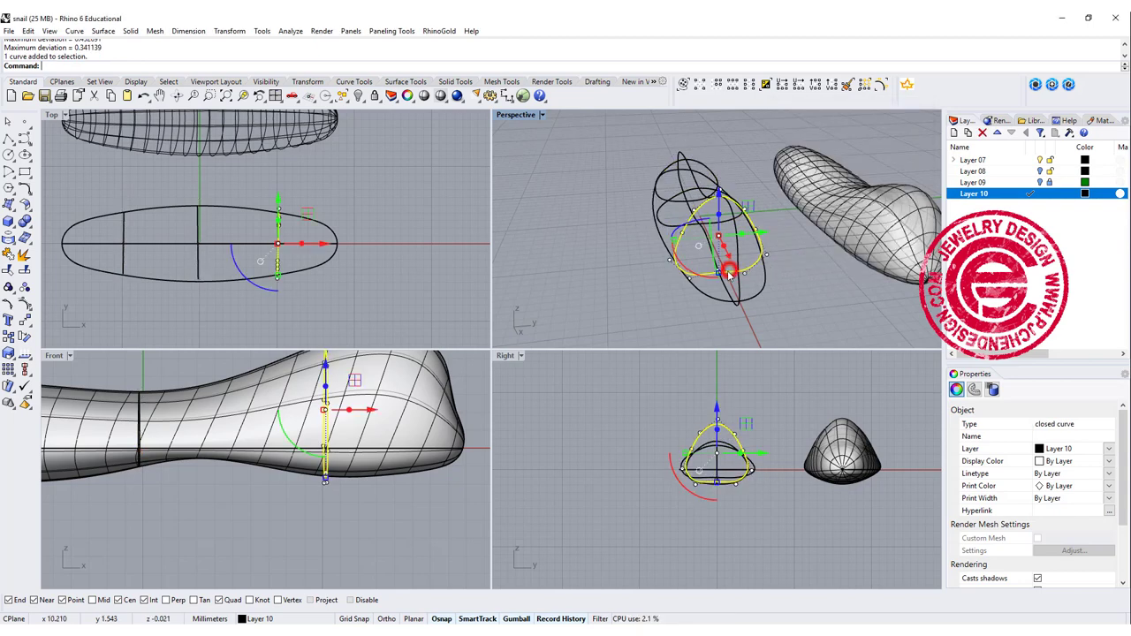
- Move the two opposite side control points of the front cross-section curve inward to pinch the profile's flanks
scroll(697, 259, up, 3)
click(677, 222)
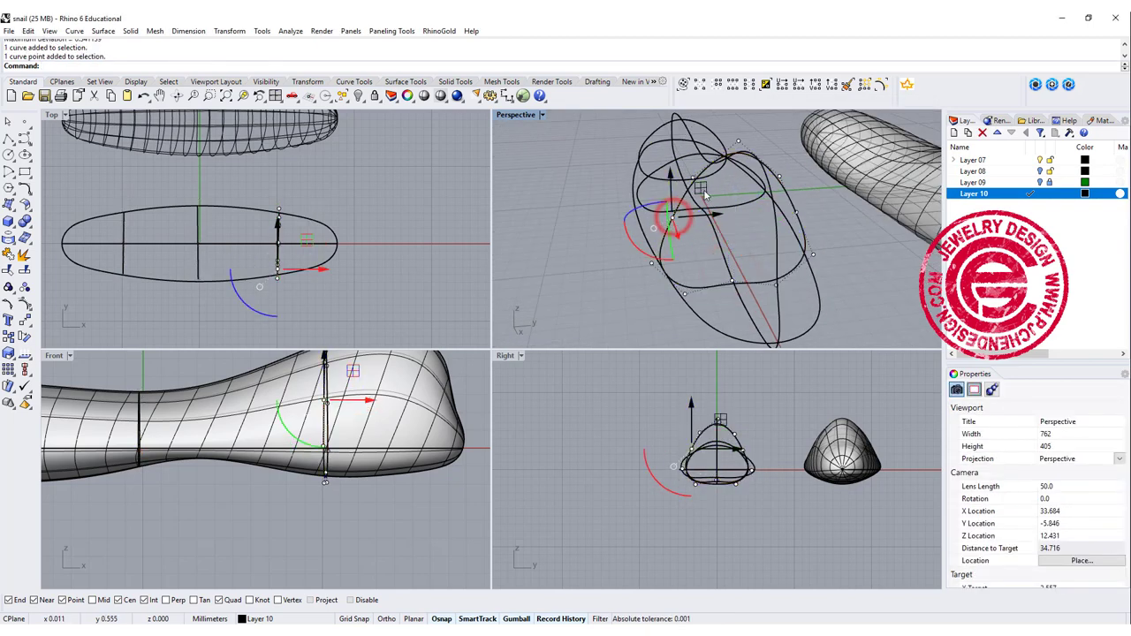
drag(704, 195, 731, 247)
click(796, 214)
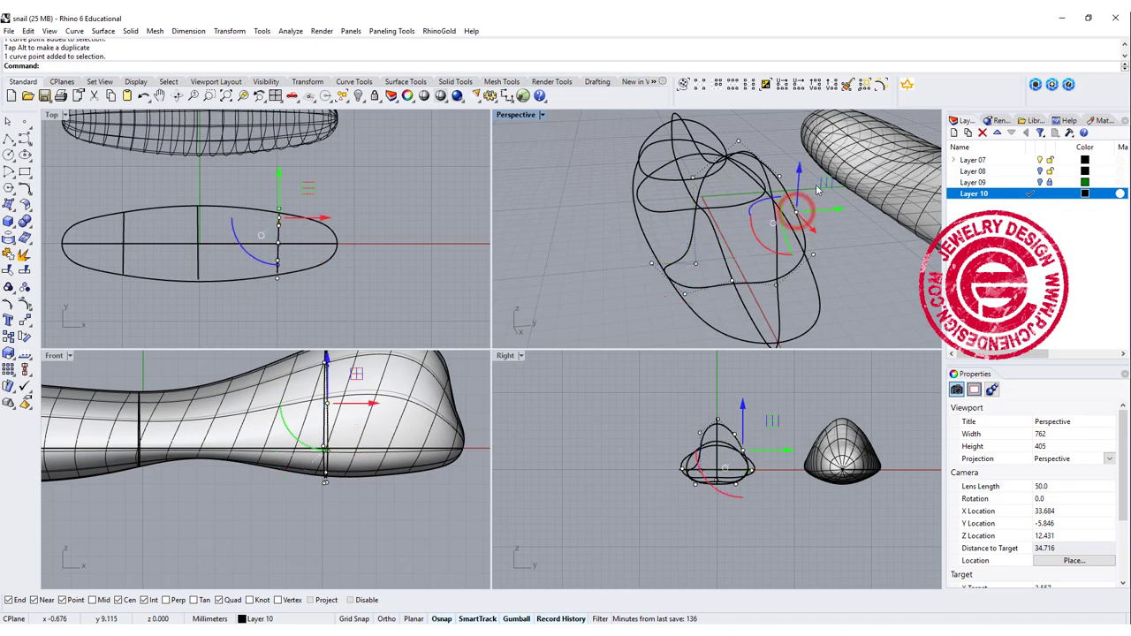
drag(820, 182, 791, 223)
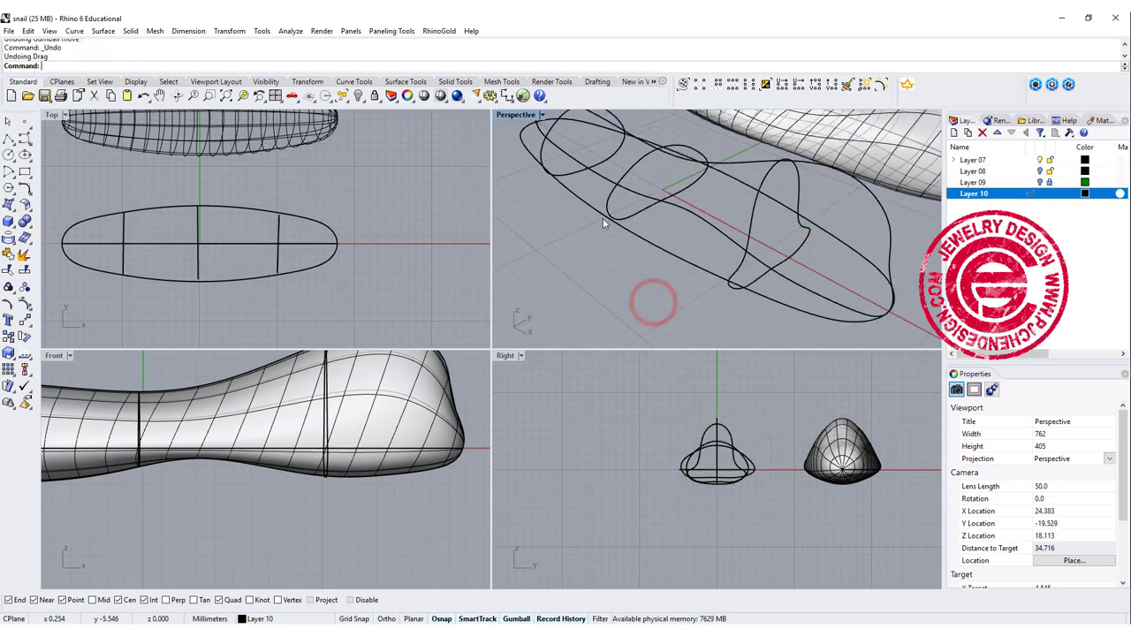
- Pull the two side control points of the middle cross-section curve outward beyond the body outline on one side
click(607, 200)
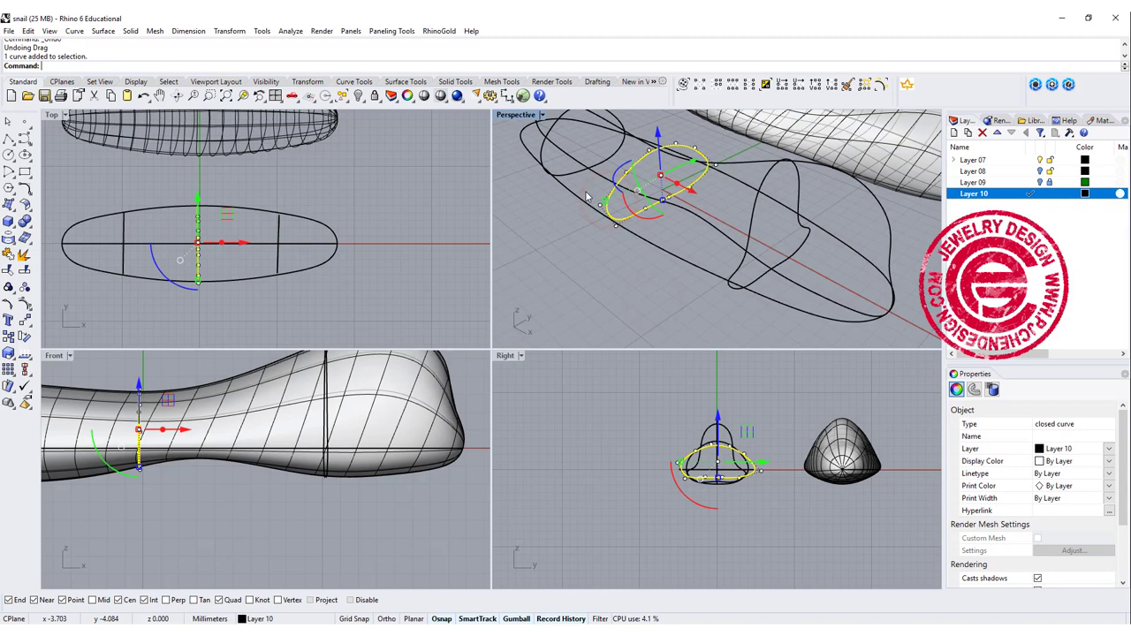
drag(587, 190, 624, 241)
drag(642, 200, 617, 215)
click(348, 278)
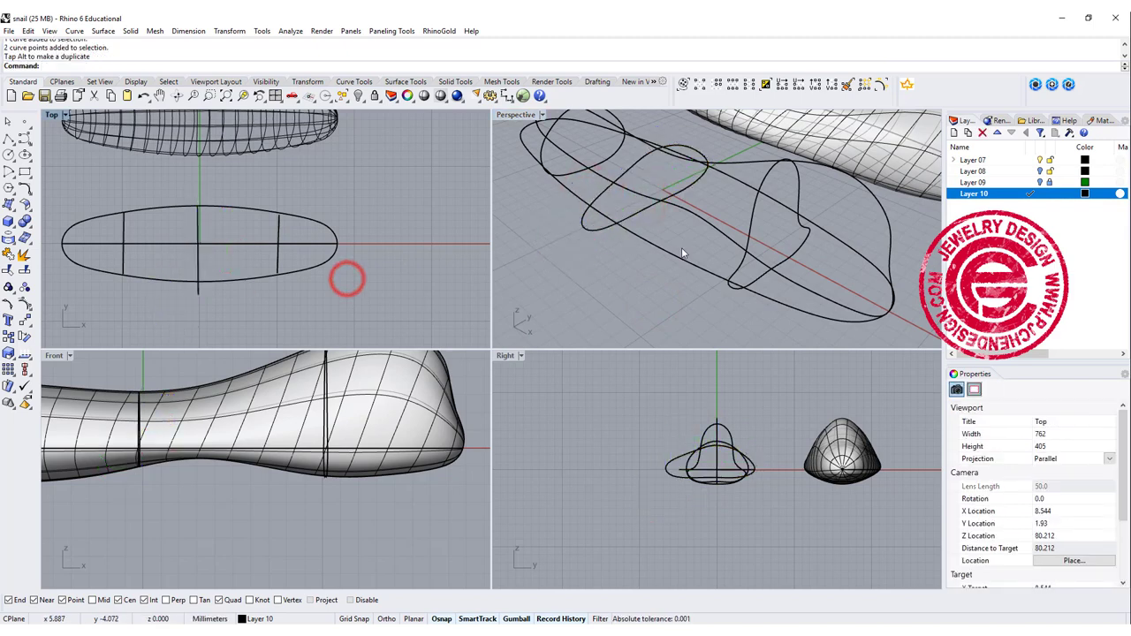
- Build a curve network surface from all the body's outline and cross-section curves, accepting the default settings
right_drag(681, 253, 662, 228)
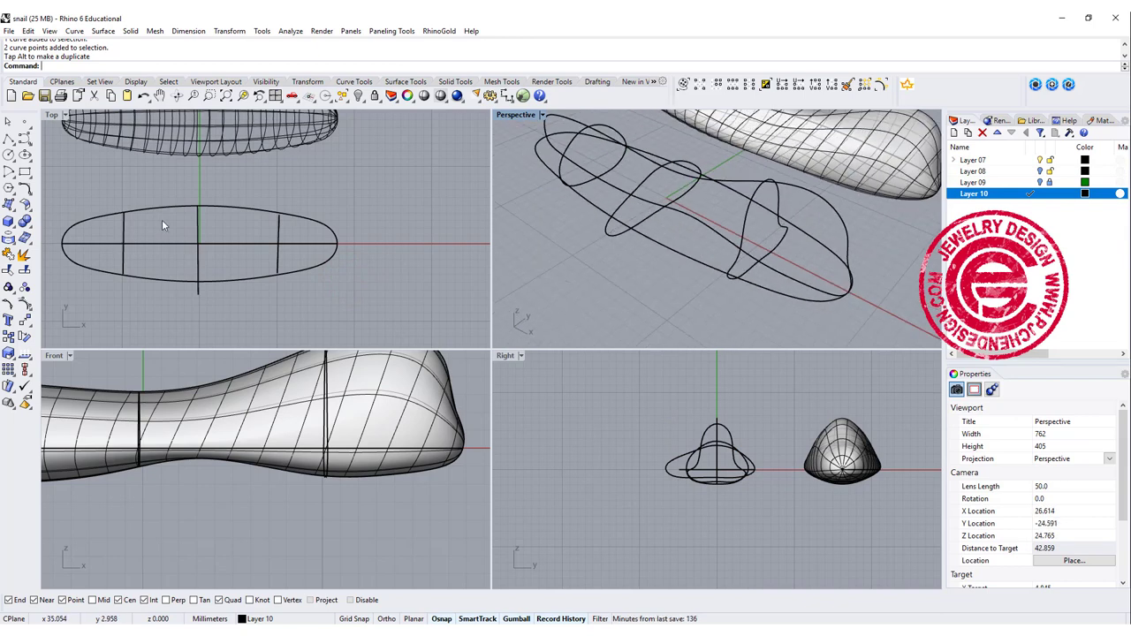
click(128, 31)
mouse_move(104, 30)
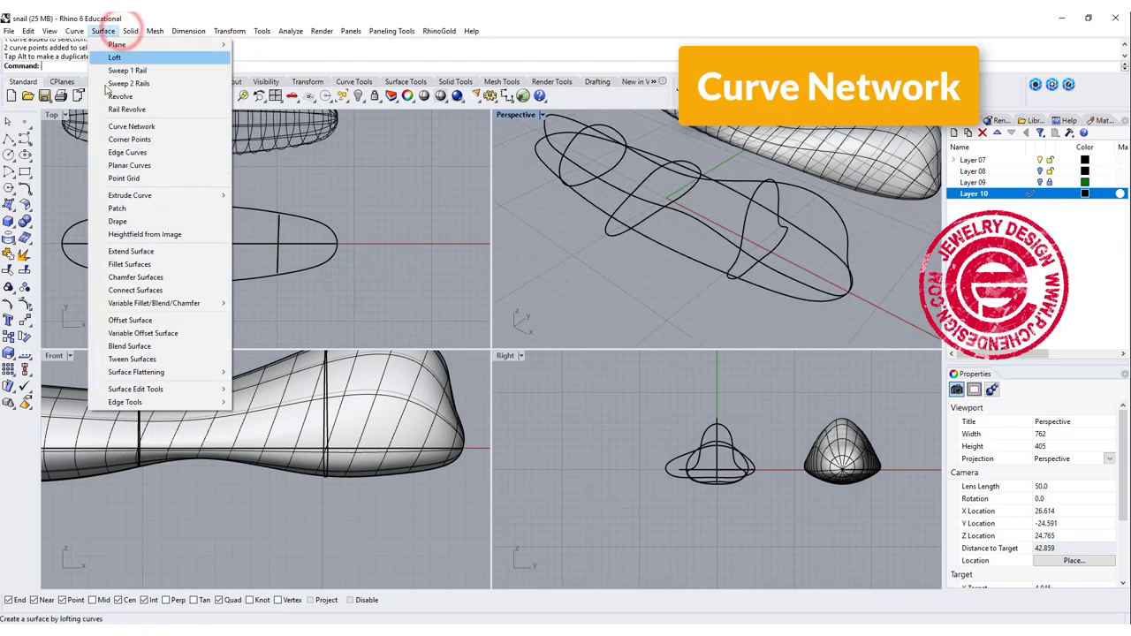
click(167, 127)
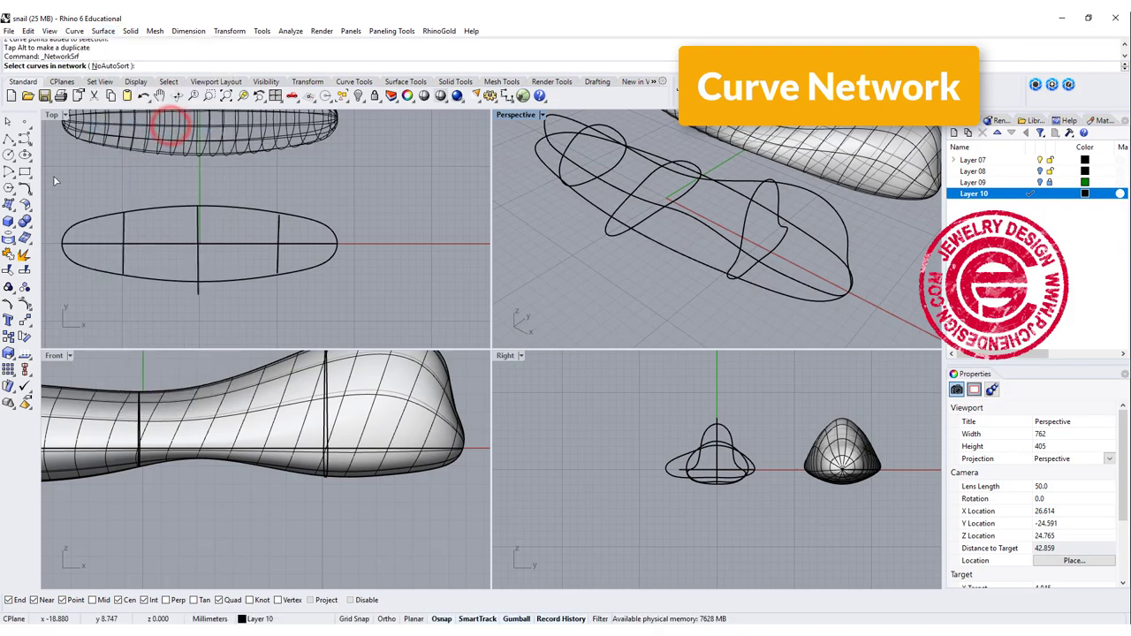
drag(53, 177, 393, 323)
key(Return)
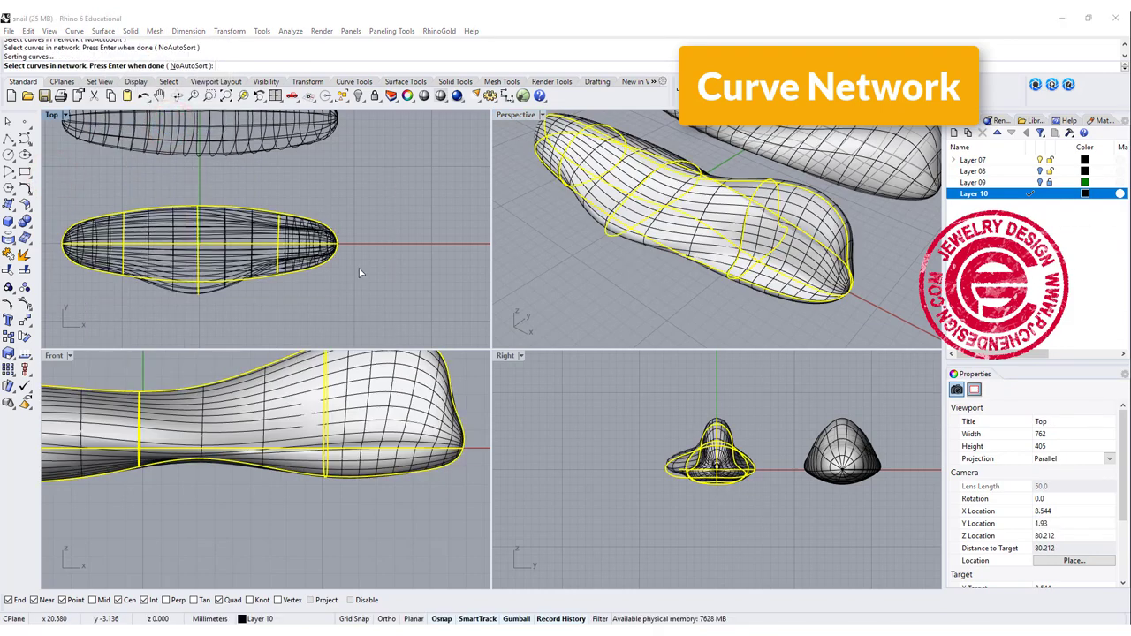
right_drag(793, 257, 722, 213)
right_drag(610, 204, 638, 206)
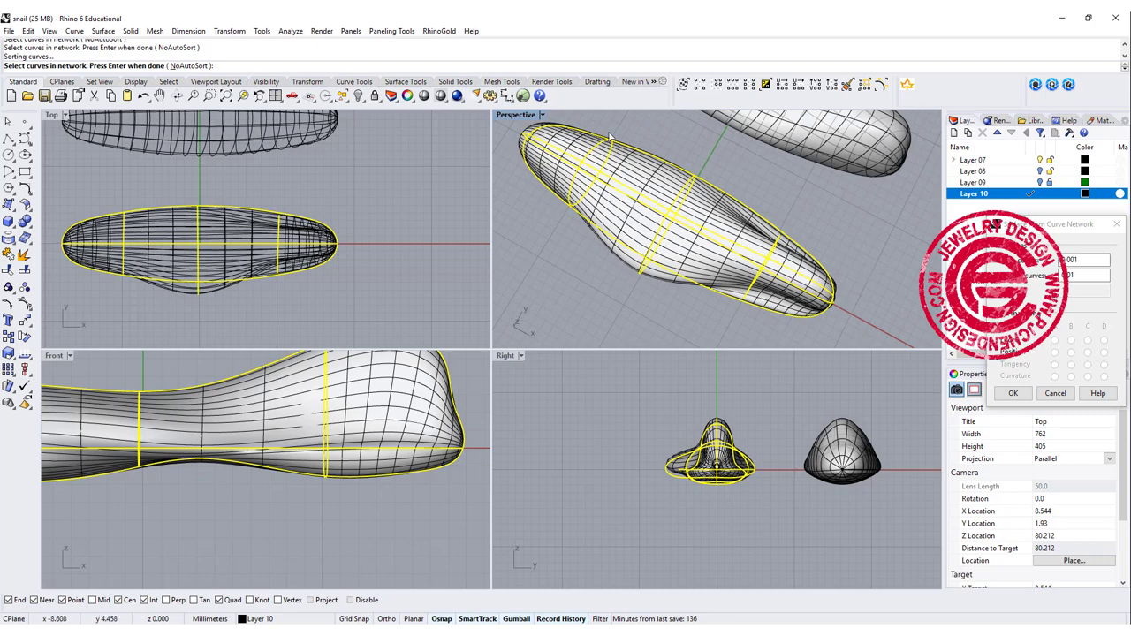
right_drag(645, 261, 654, 185)
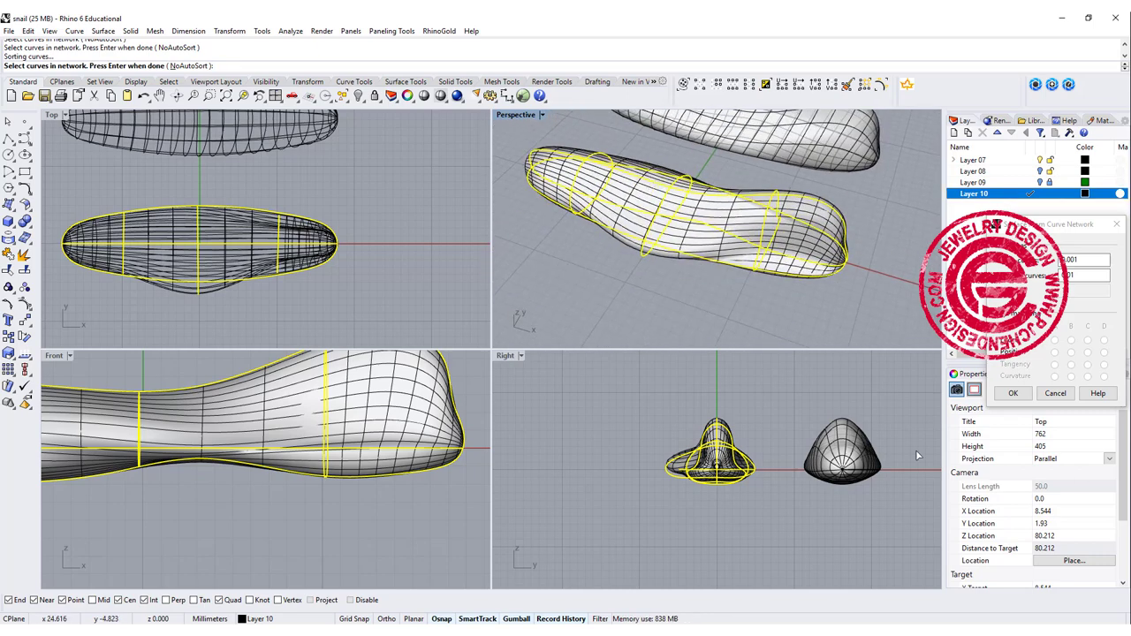
click(1013, 394)
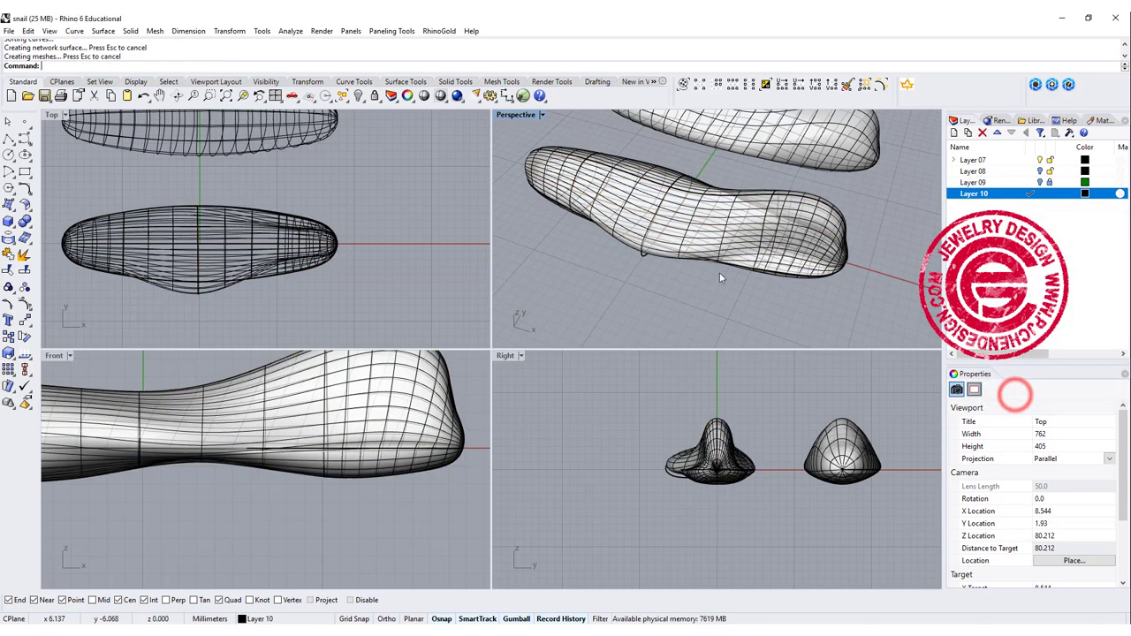
- Turn on the network surface's control points and pull a group near the tail outward in the Top view to form a bulge
right_drag(733, 275, 756, 258)
right_drag(629, 239, 667, 231)
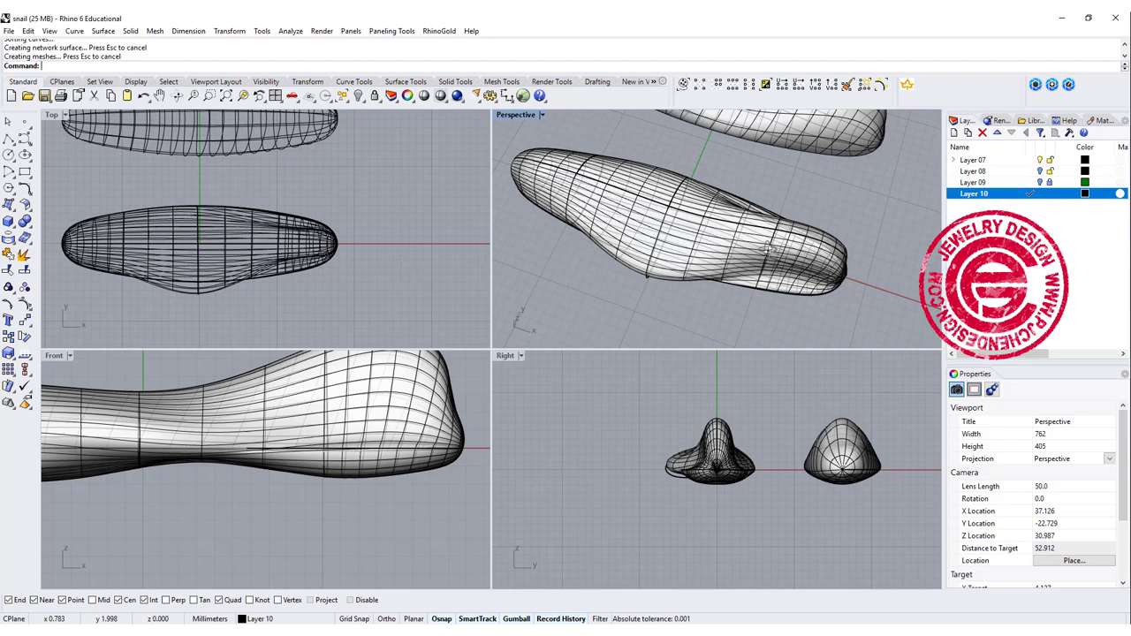
click(672, 231)
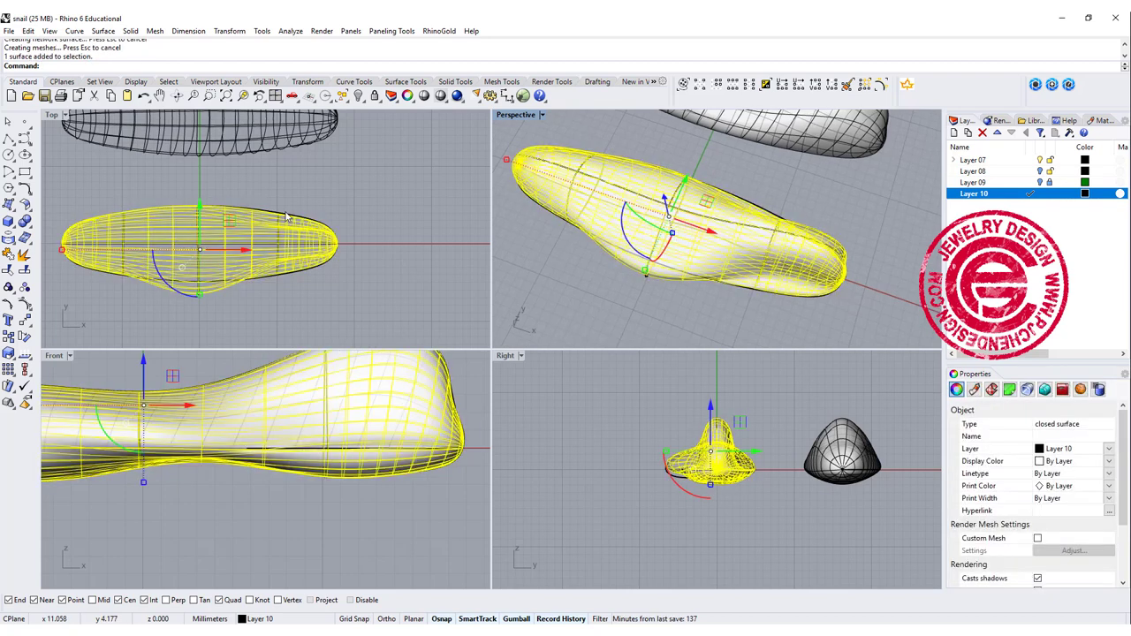
click(25, 303)
scroll(150, 216, up, 3)
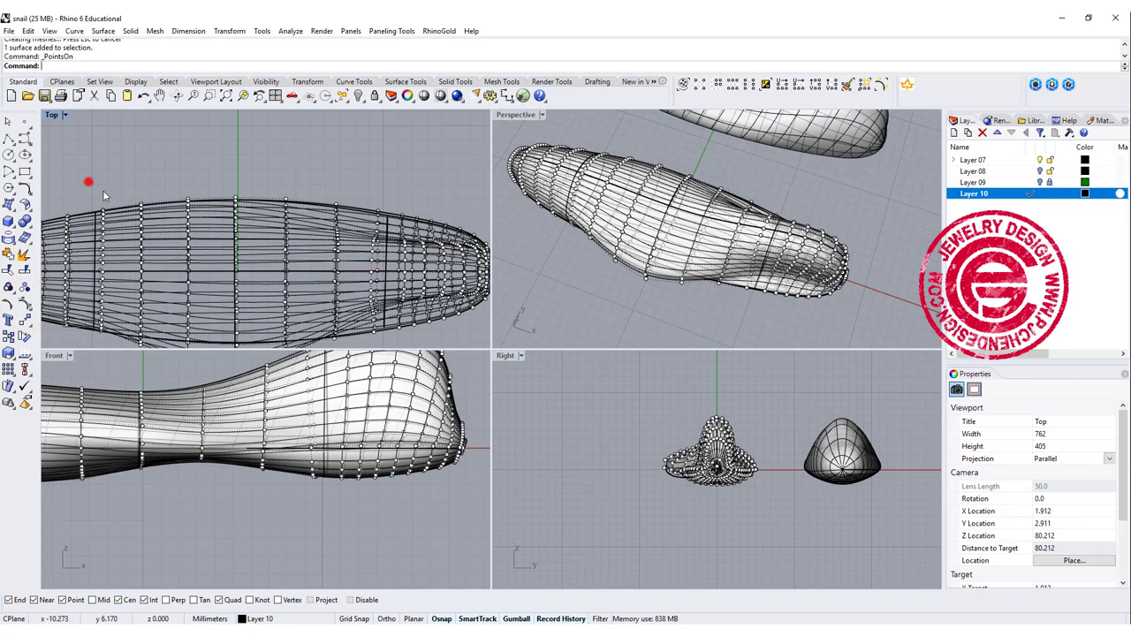
drag(161, 223, 164, 222)
right_drag(198, 192, 305, 193)
drag(253, 182, 248, 148)
click(143, 170)
right_drag(661, 240, 674, 216)
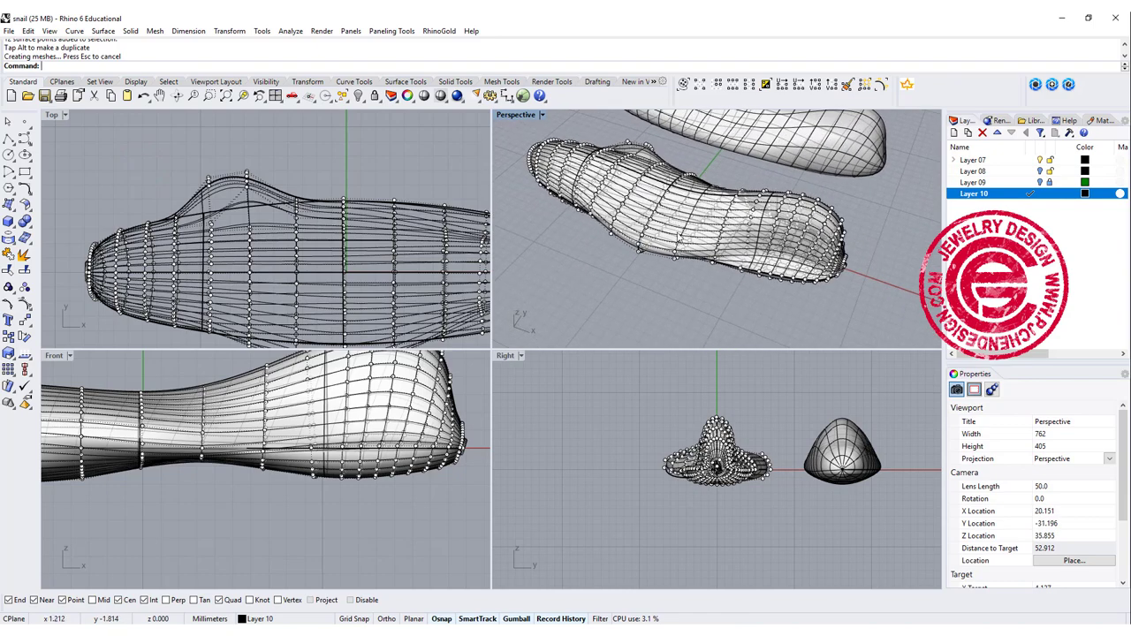
- Undo back to the earlier lofted body surface and turn on its control points
key(Escape)
scroll(318, 212, down, 10)
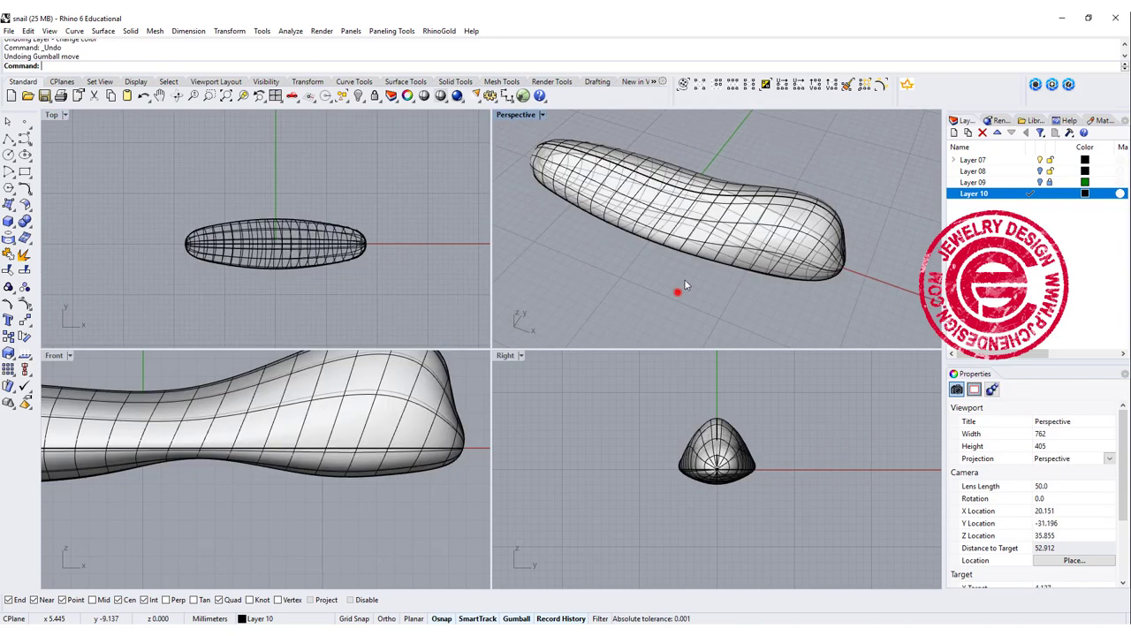
right_drag(680, 292, 677, 291)
scroll(689, 252, up, 4)
click(691, 251)
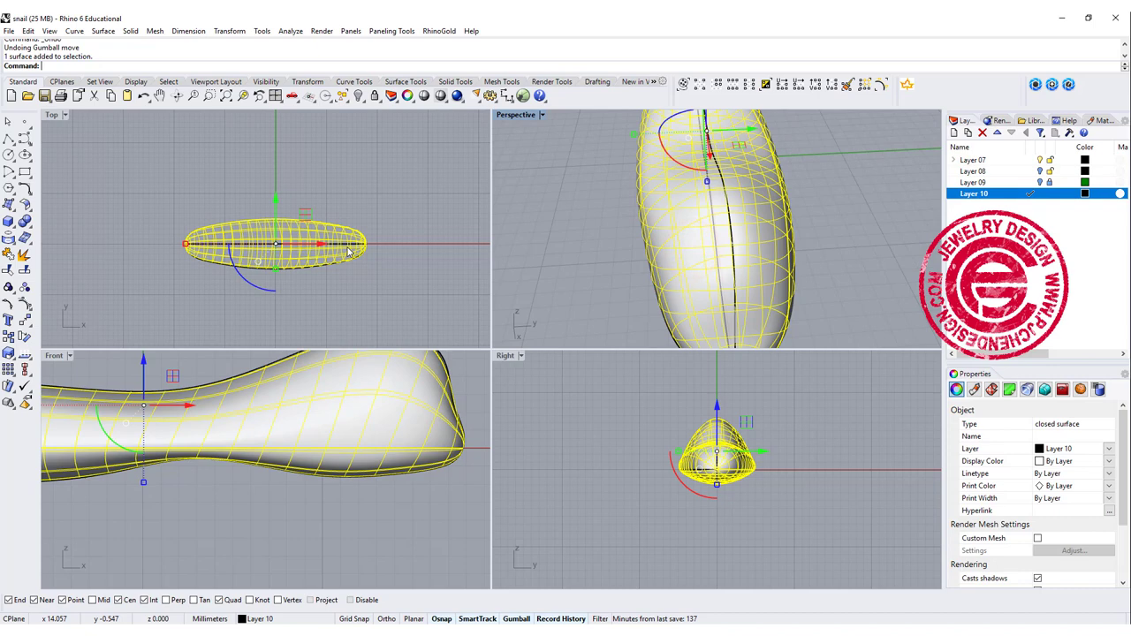
scroll(349, 252, up, 10)
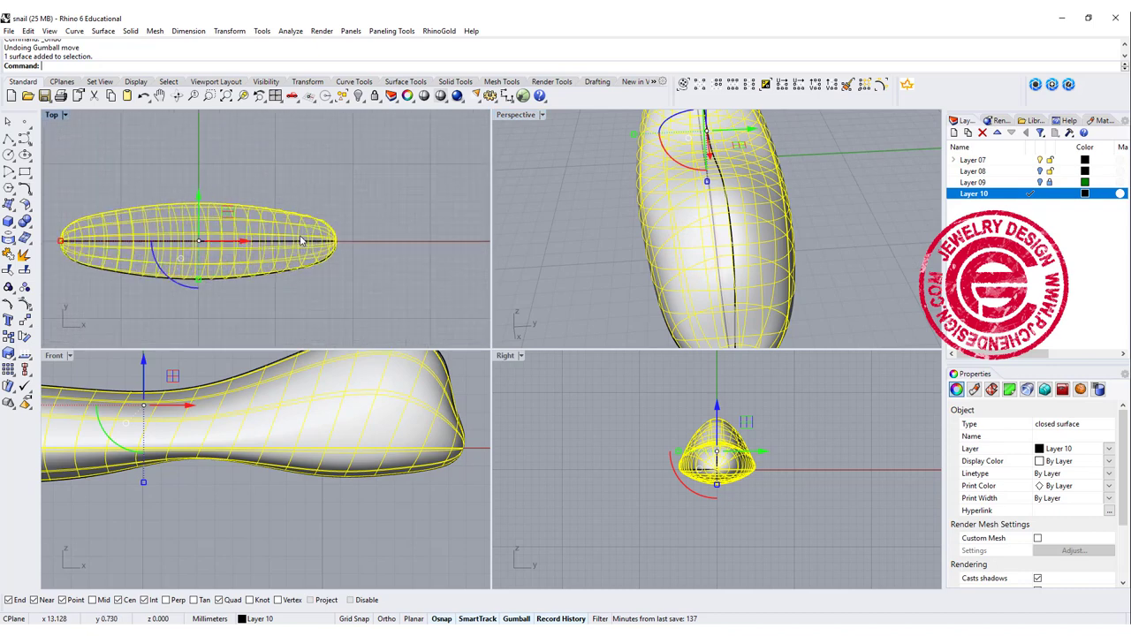
click(24, 299)
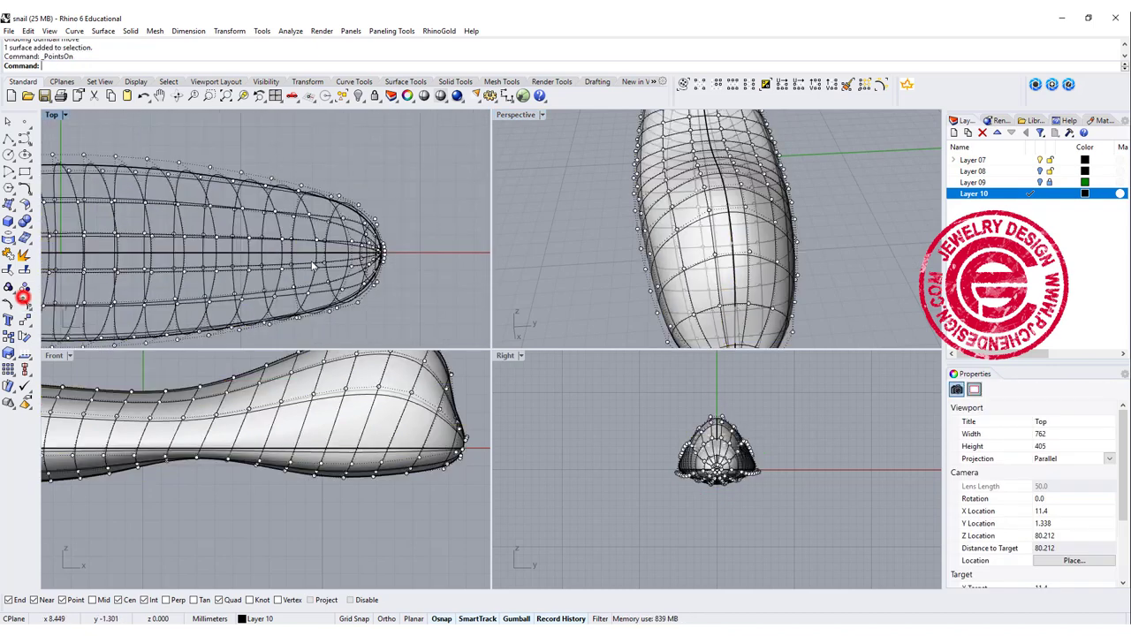
- Select two symmetric control points on top of the head and scale them apart sideways in the Right view to form horns
click(686, 269)
shift+click(778, 264)
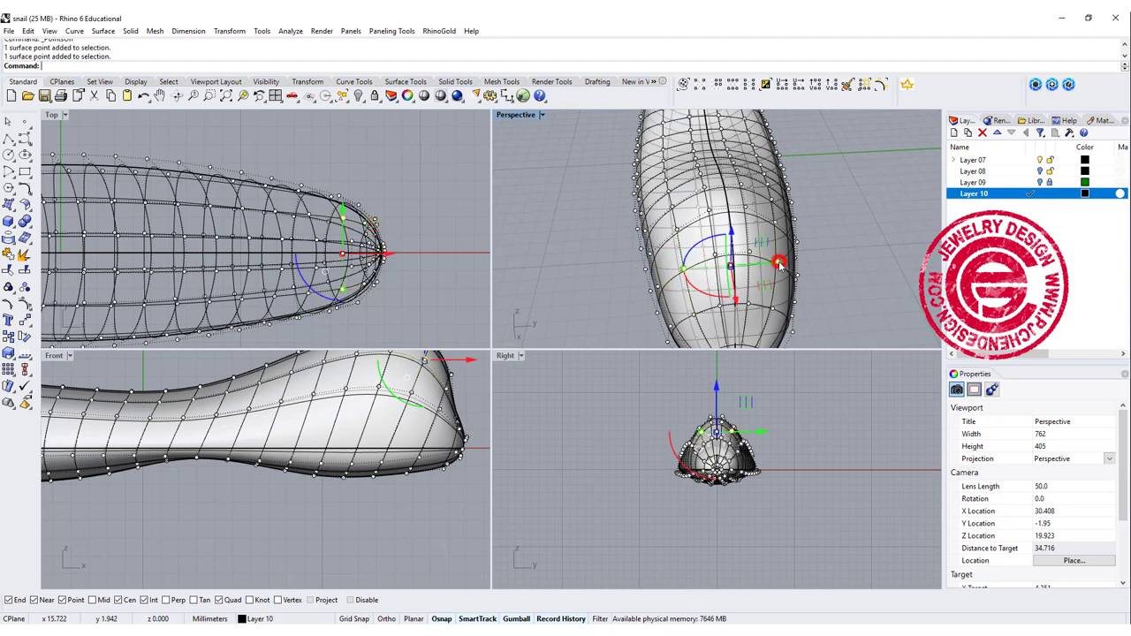
right_drag(720, 419, 712, 458)
drag(714, 430, 668, 435)
scroll(677, 444, up, 8)
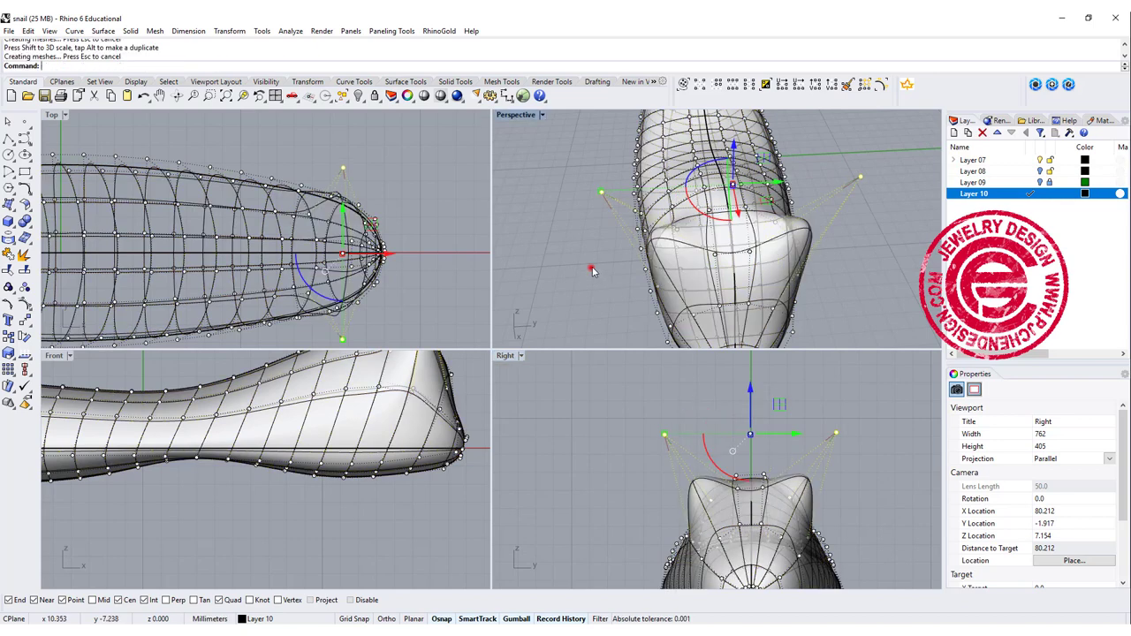
right_drag(636, 229, 643, 192)
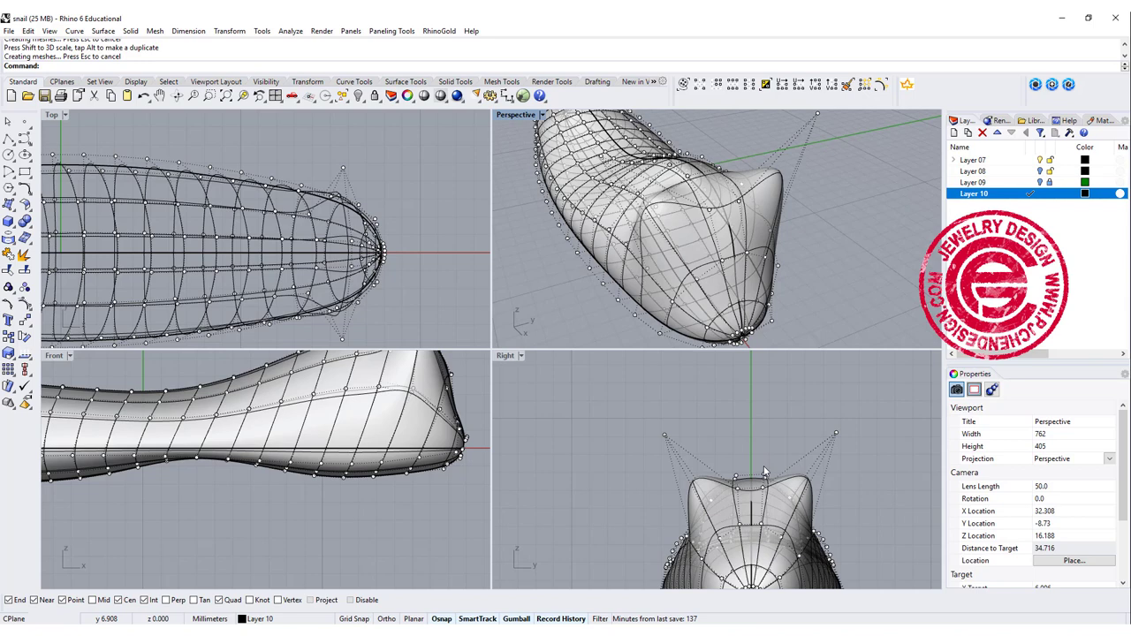
- Try moving one horn's control point about 7.2 mm up and outward in the Right view, and undo the move
click(638, 406)
scroll(639, 409, down, 3)
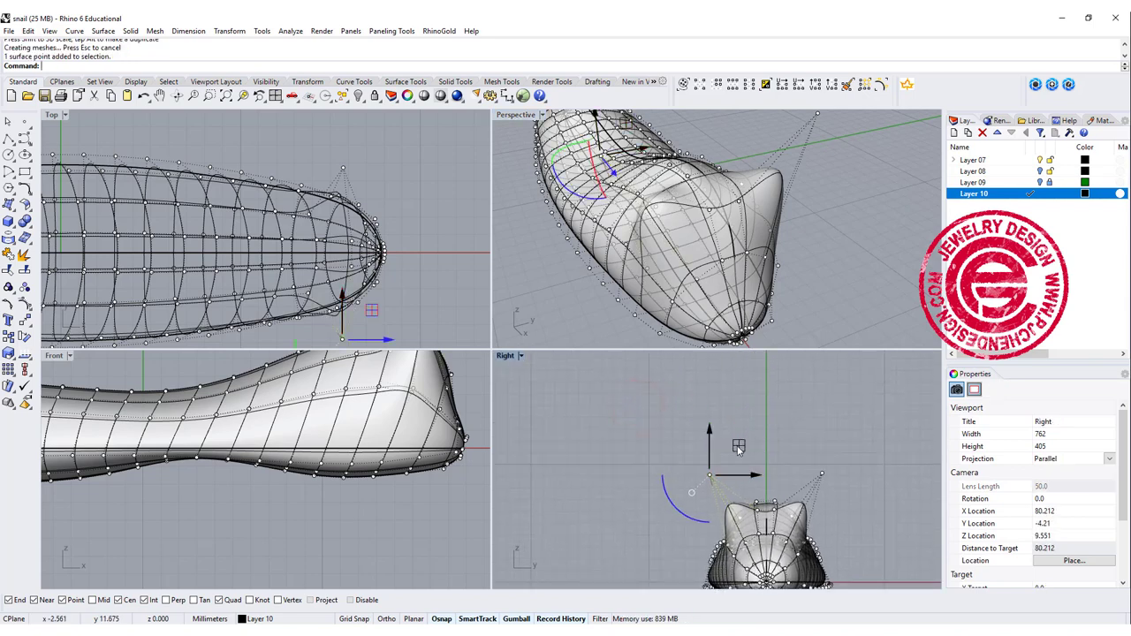
click(735, 444)
drag(717, 410, 692, 376)
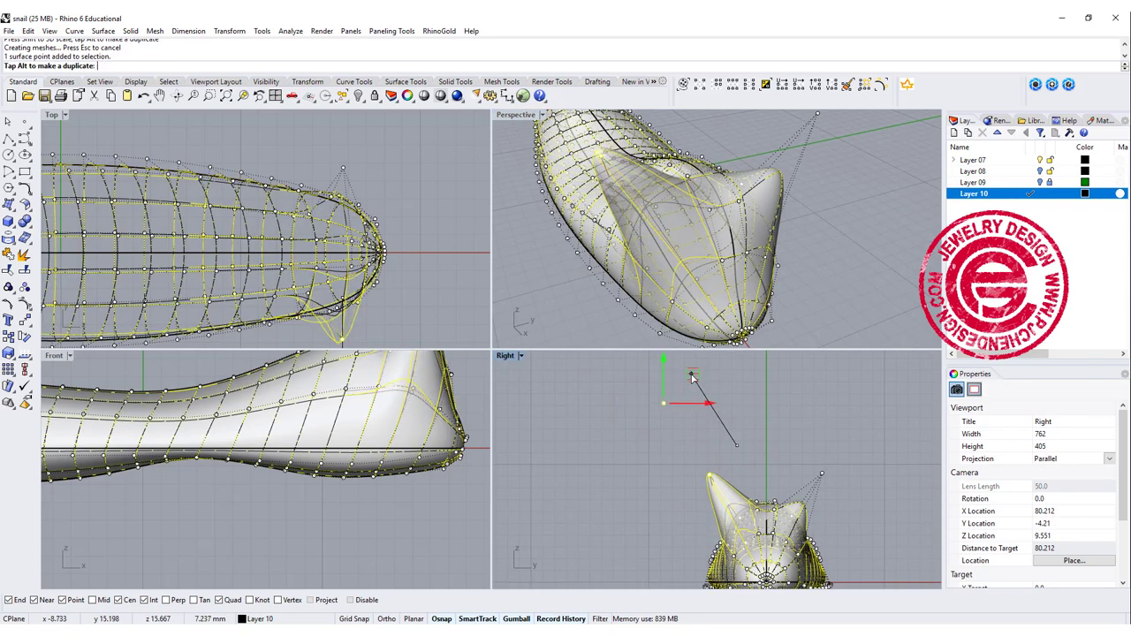
right_drag(745, 267, 661, 218)
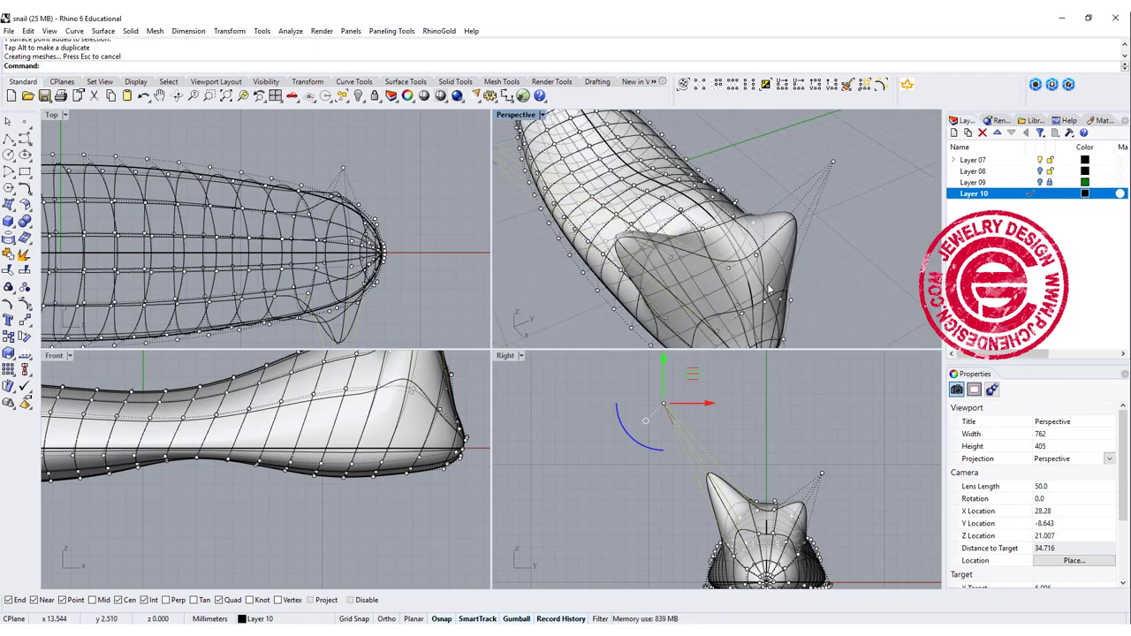
key(ctrl+z)
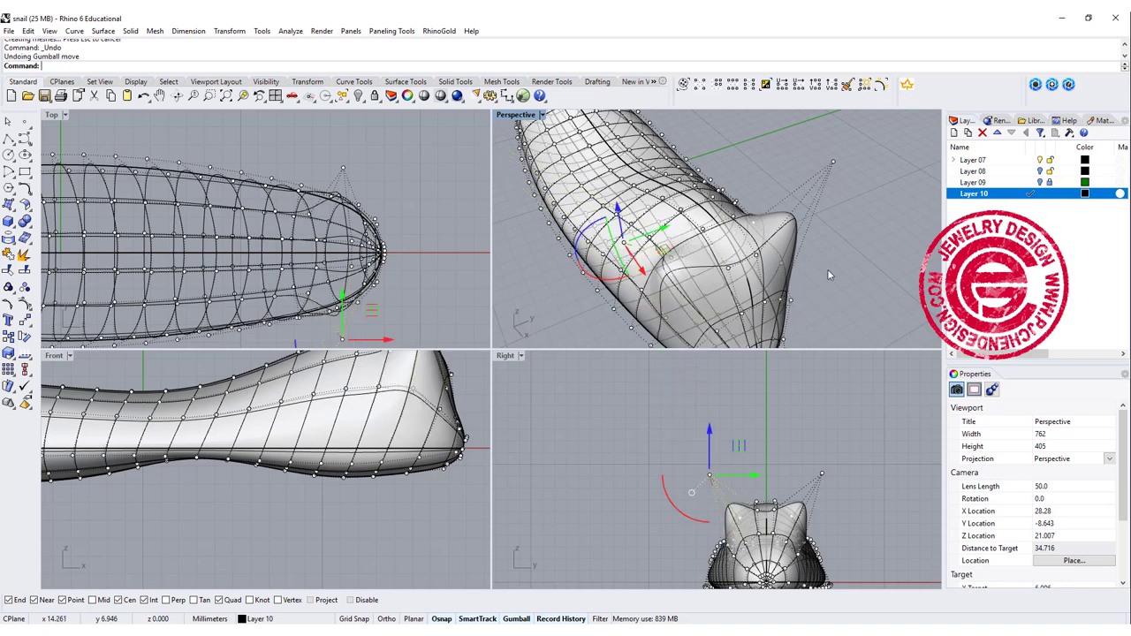
- Create a truncated cone in front of the head, base diameter about 1.5 mm, height about 5.5 mm, top diameter about 0.7 mm
right_drag(827, 275, 614, 278)
right_drag(422, 256, 327, 224)
click(299, 217)
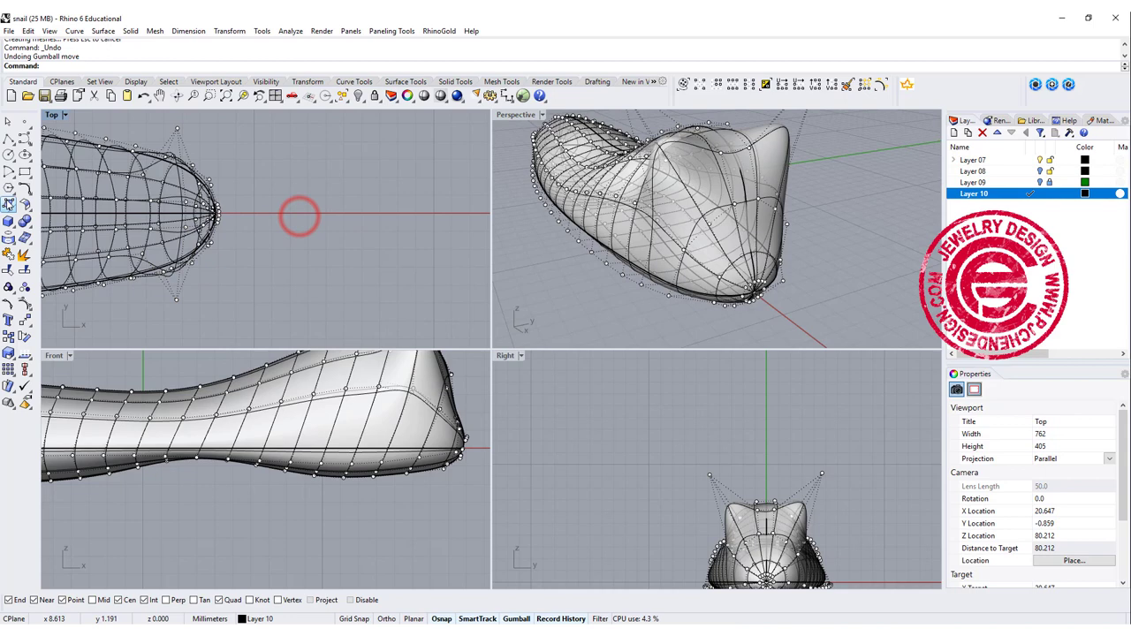
click(8, 222)
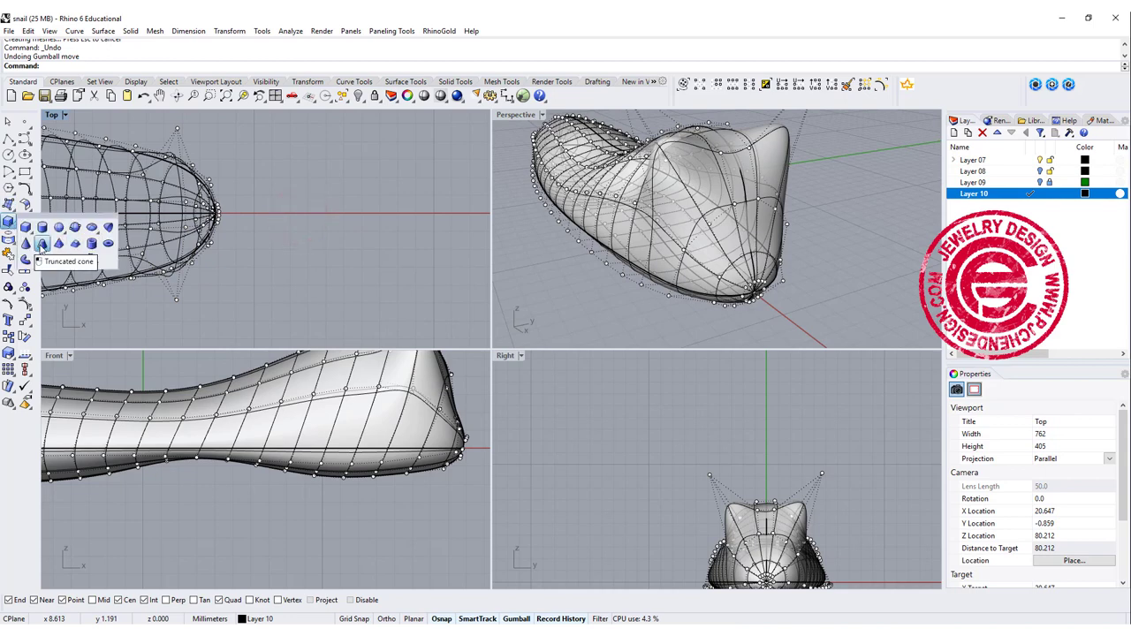
click(41, 245)
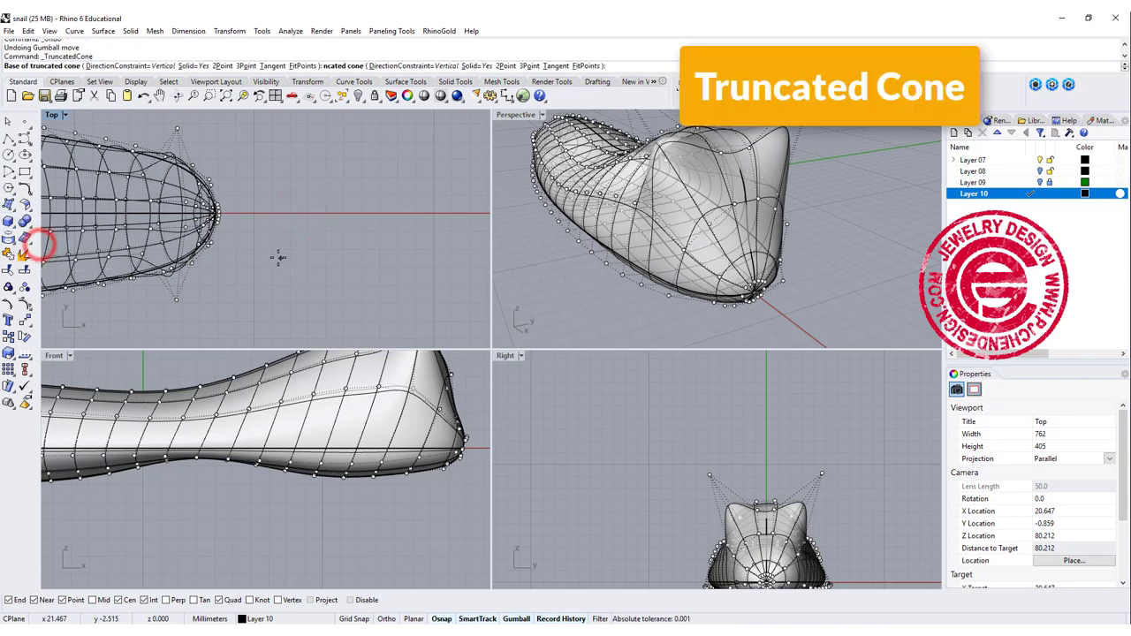
click(278, 256)
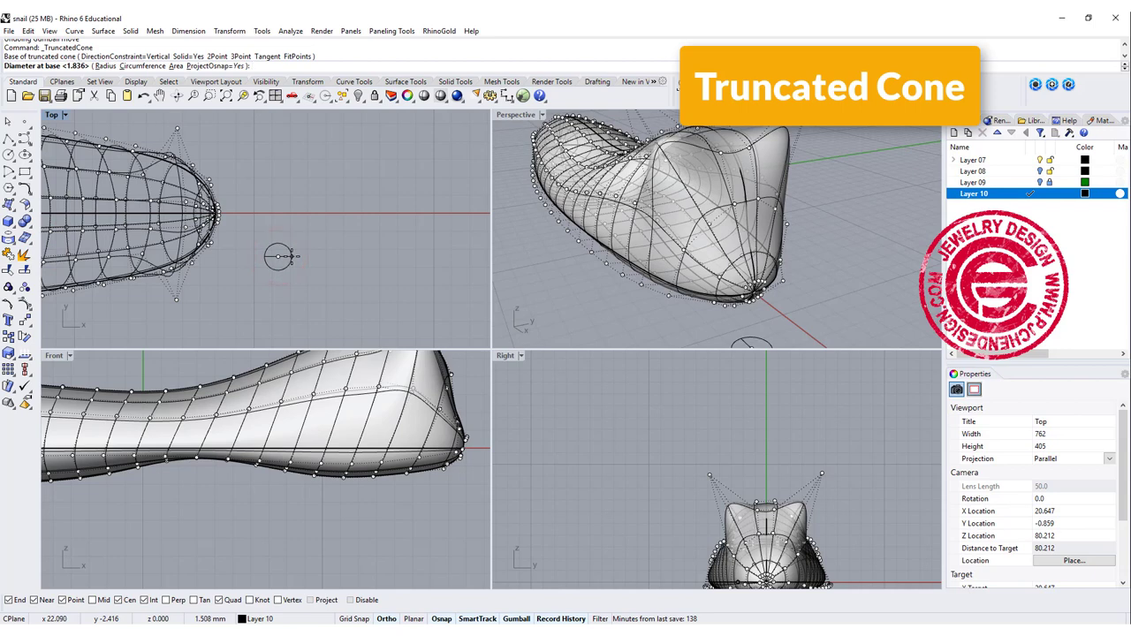
click(292, 256)
scroll(376, 488, down, 4)
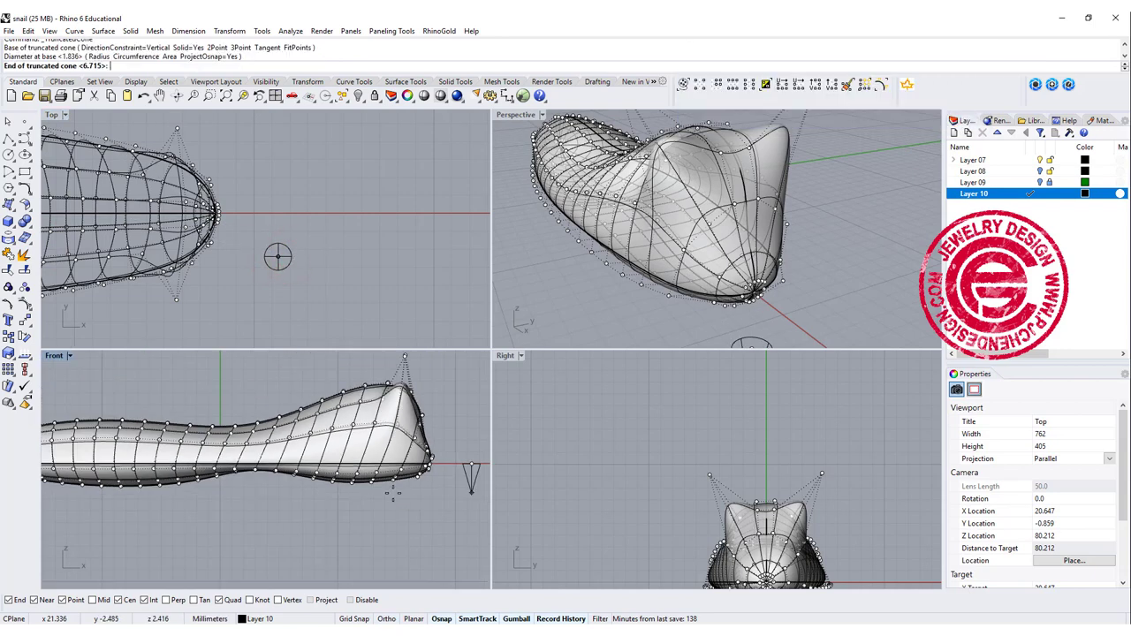
right_drag(439, 500, 278, 533)
scroll(303, 486, up, 4)
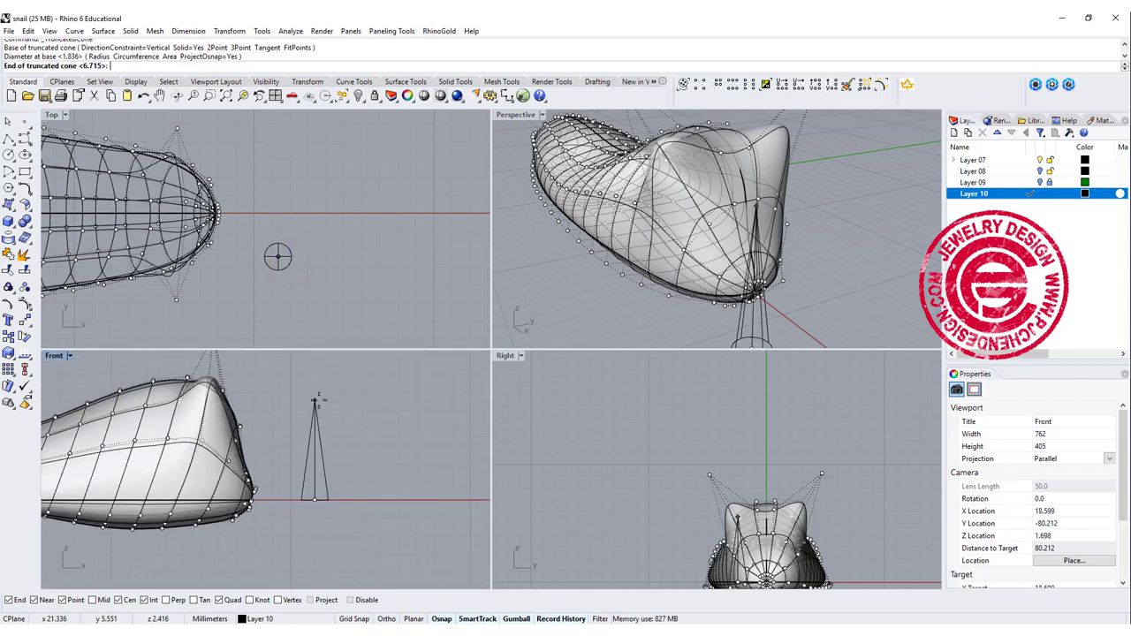
click(318, 397)
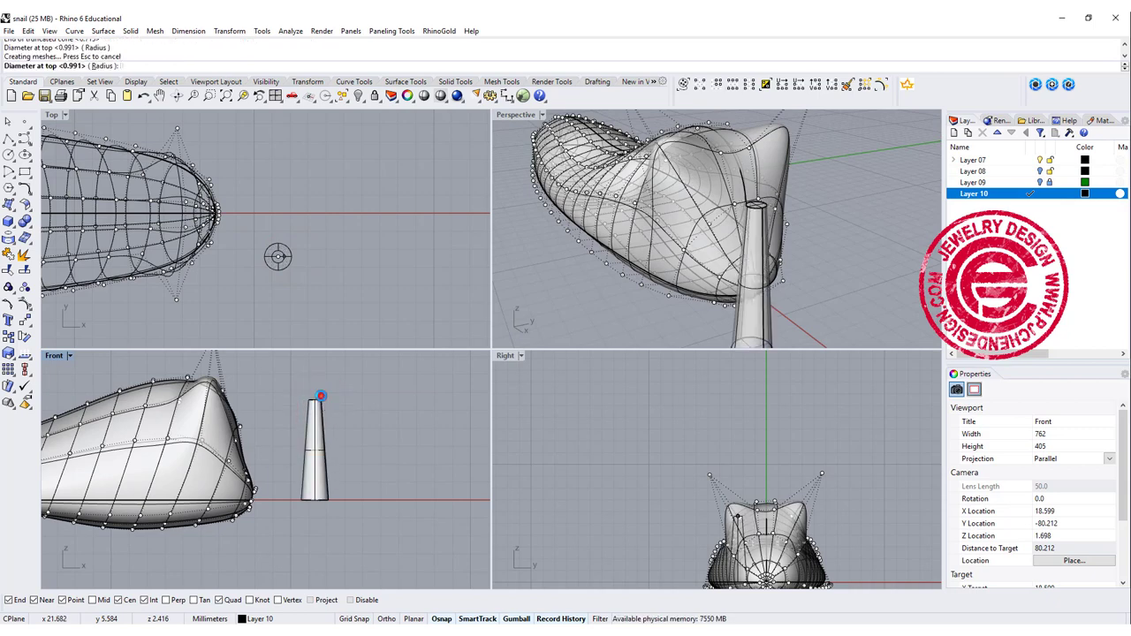
click(321, 397)
- Create a sphere centred on the truncated cone's base and move it up to the cone's tip in the Front view
click(7, 221)
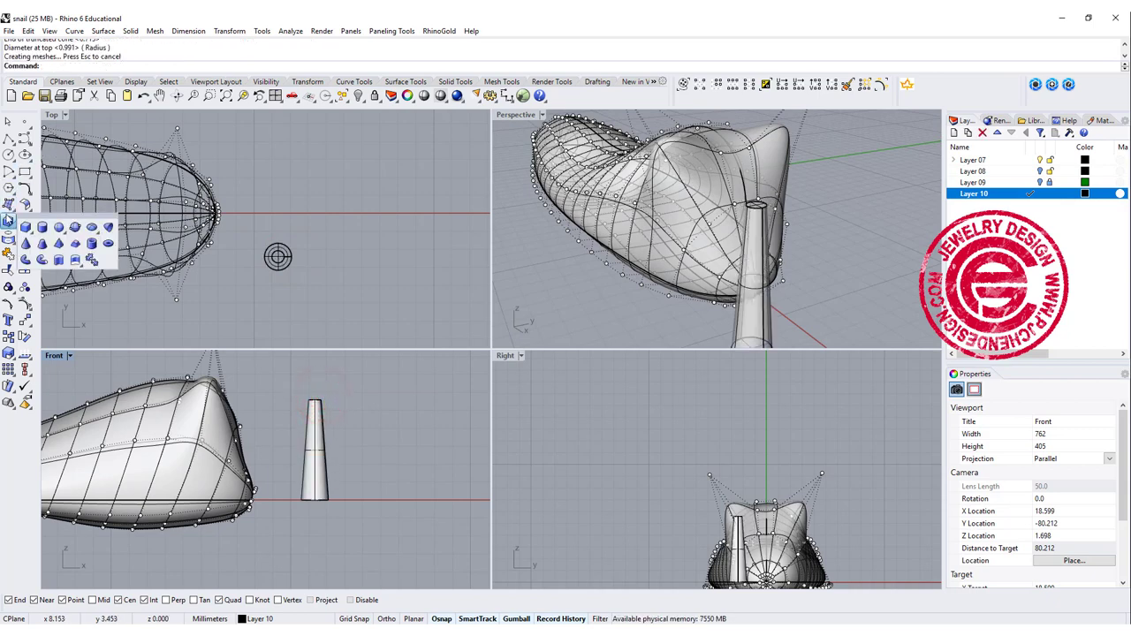
click(57, 229)
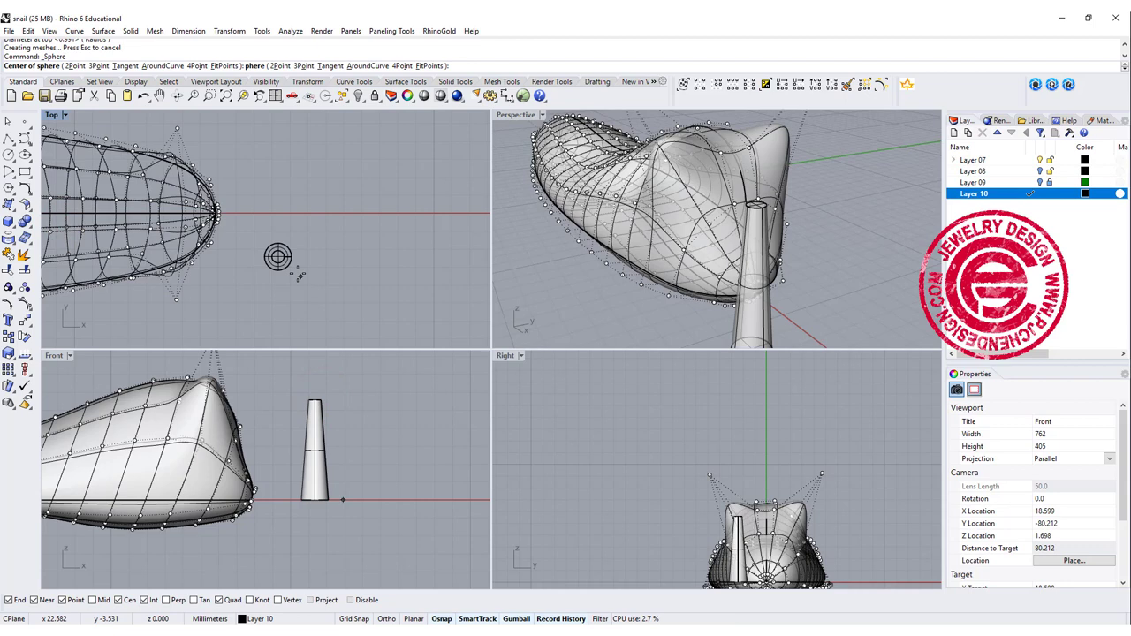
click(295, 265)
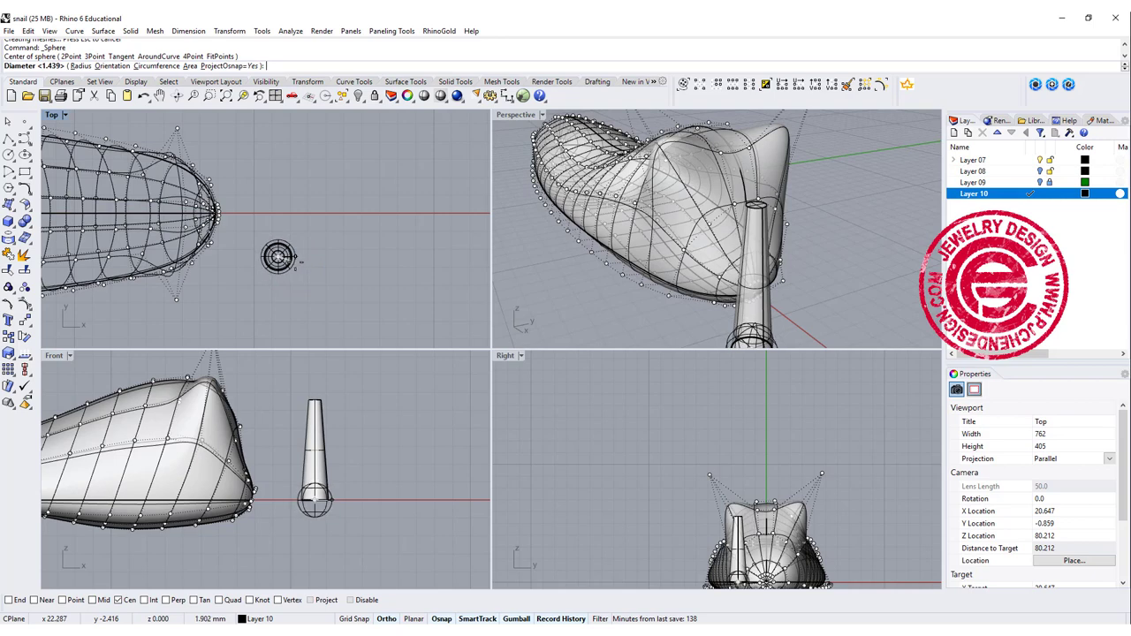
shift+click(293, 260)
click(312, 510)
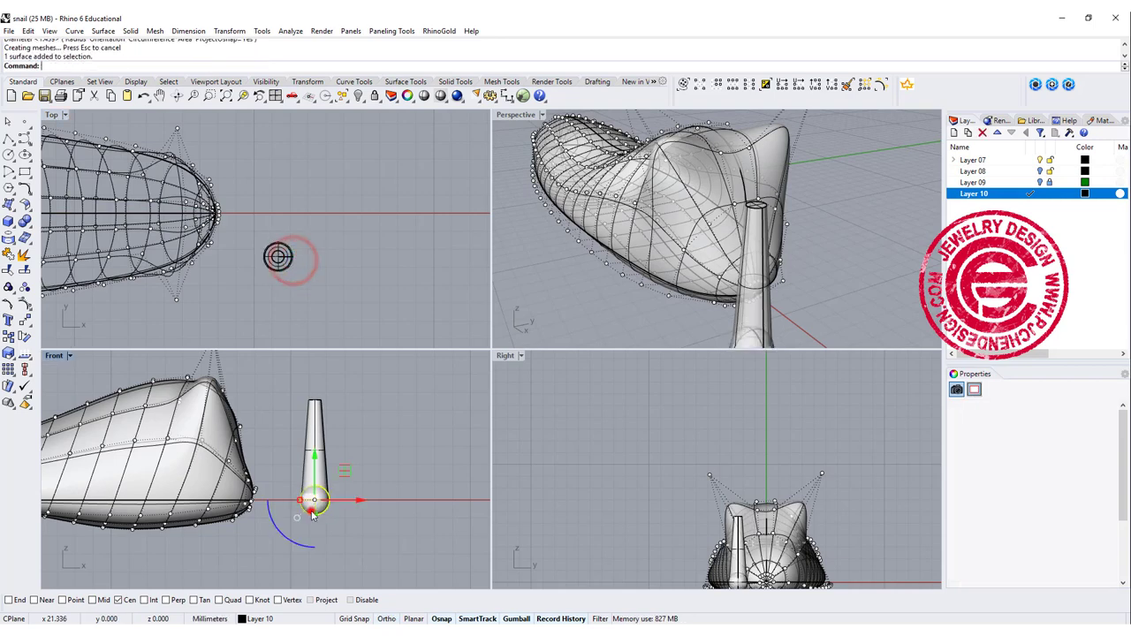
drag(316, 449, 334, 360)
scroll(334, 403, up, 3)
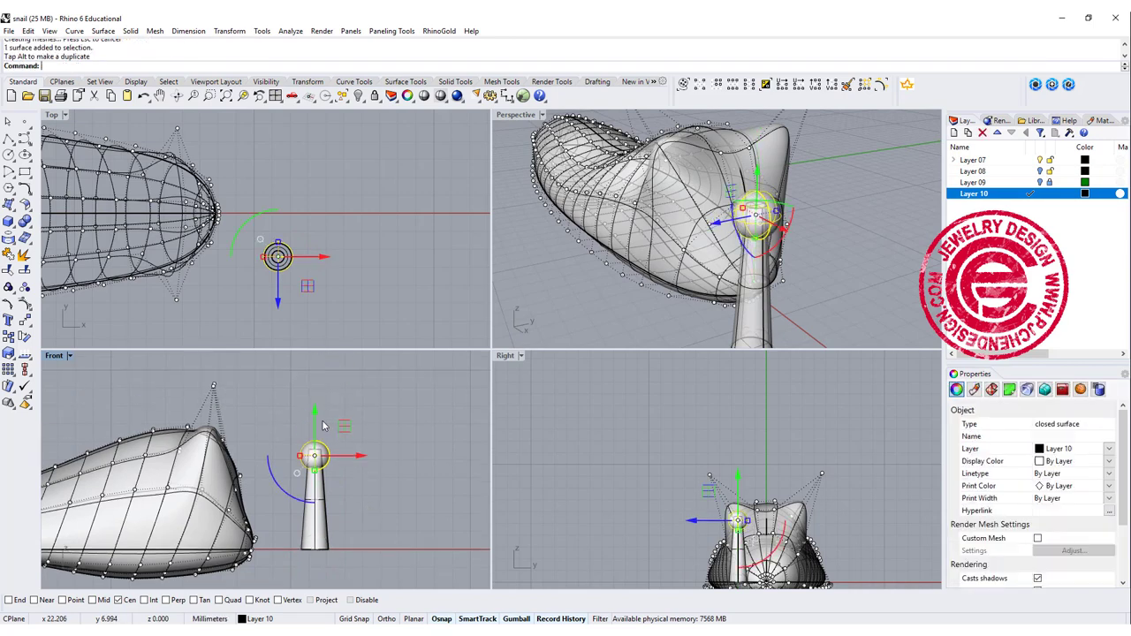
- Adjust the sphere's position on the cone tip, select sphere and cone, and join them with Boolean Union into one feeler
drag(311, 446, 359, 459)
click(378, 513)
scroll(306, 407, down, 4)
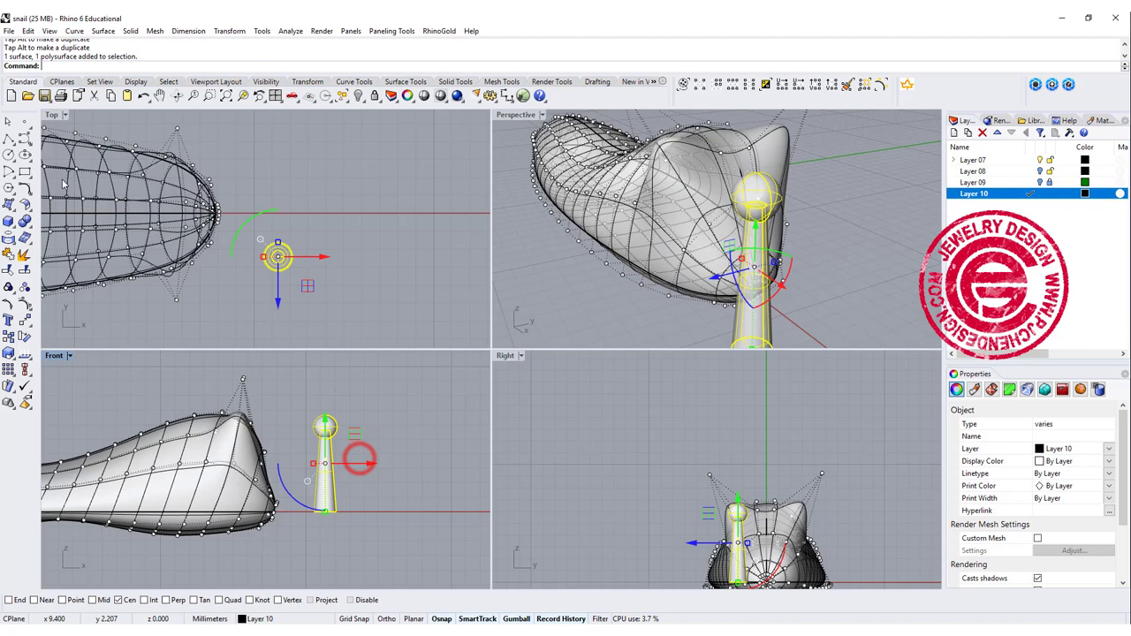
click(25, 221)
scroll(688, 466, up, 2)
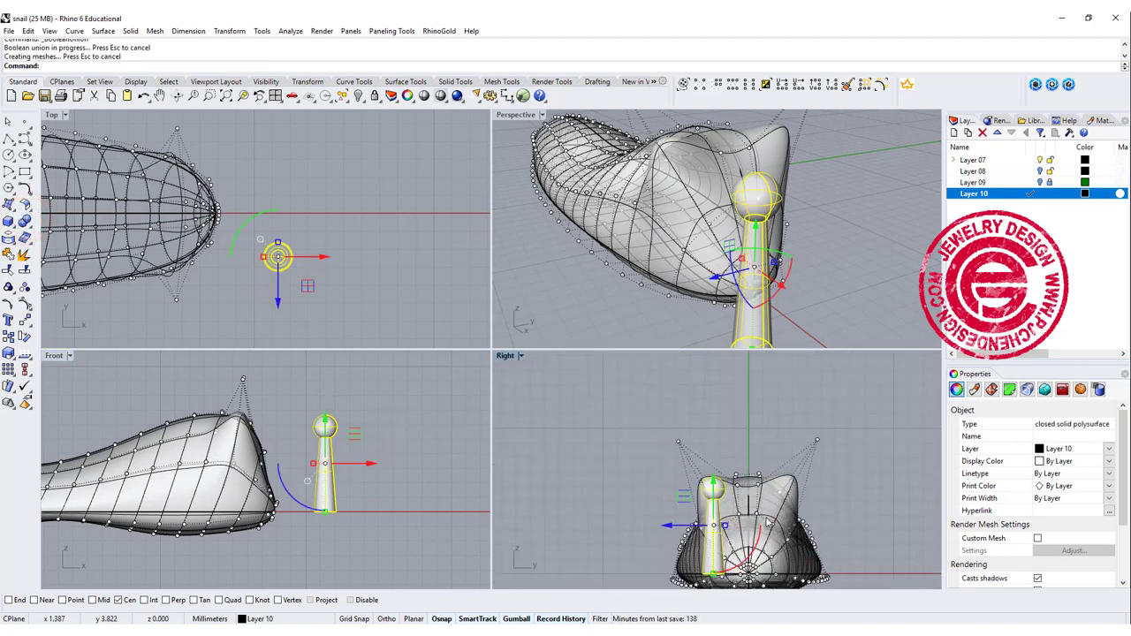
- Move the feeler up onto the head, tilt it outward in the Right view, and shift it back over the horn in the Top view
drag(680, 495, 683, 428)
drag(745, 484, 653, 475)
drag(316, 282, 235, 285)
click(321, 267)
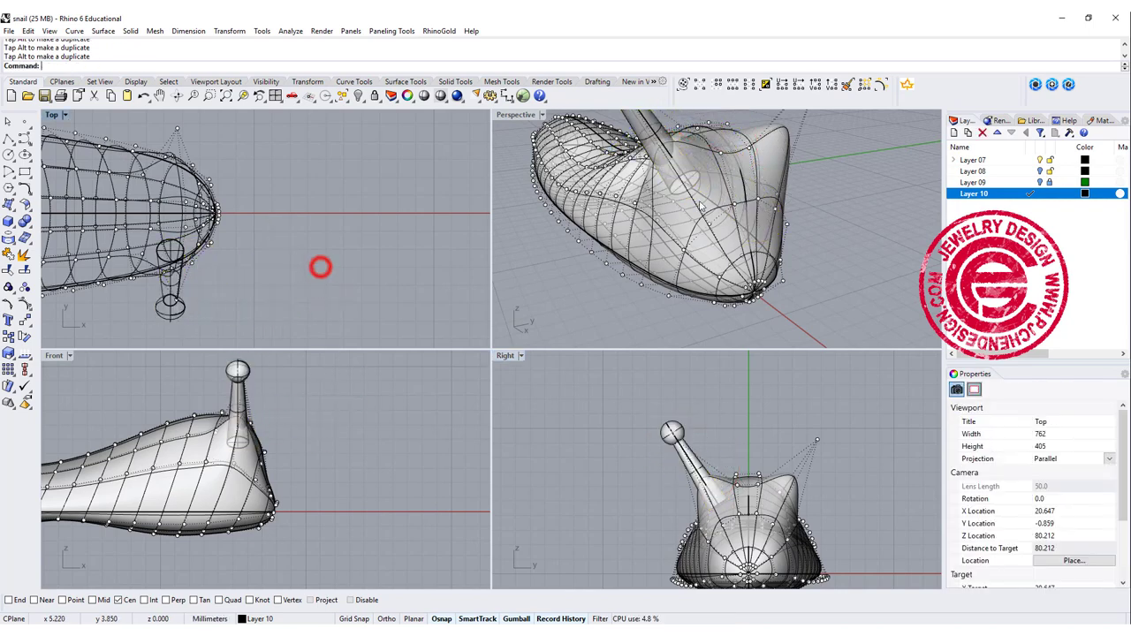
scroll(701, 203, down, 4)
right_drag(701, 203, 668, 258)
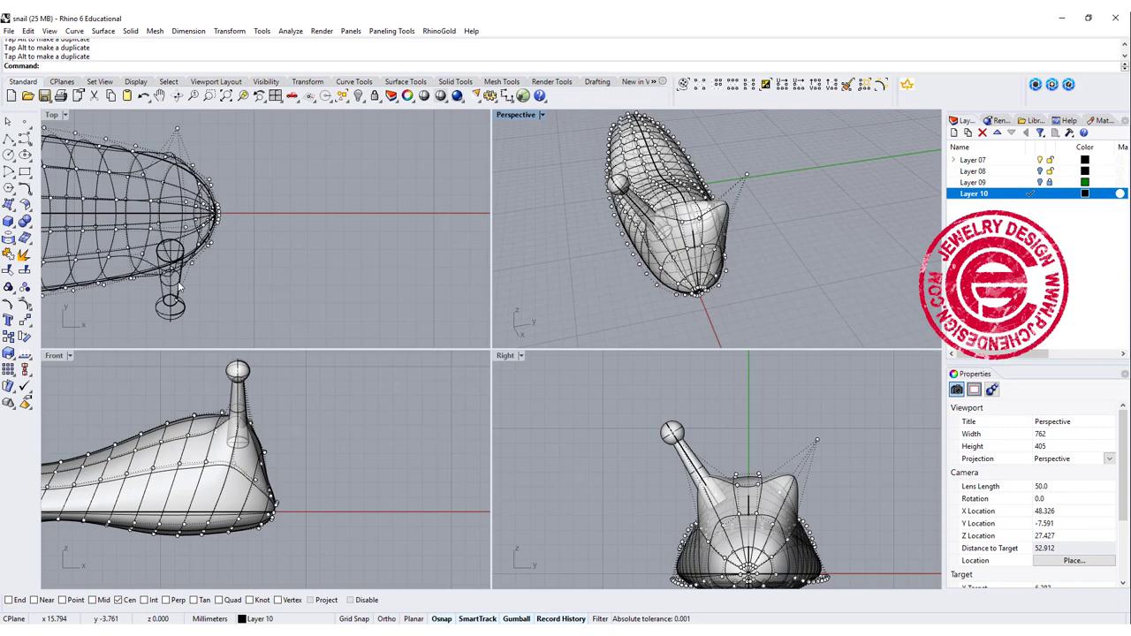
- Mirror the feeler to the other side of the head across the X axis, starting the mirror plane at 0
click(175, 298)
click(23, 320)
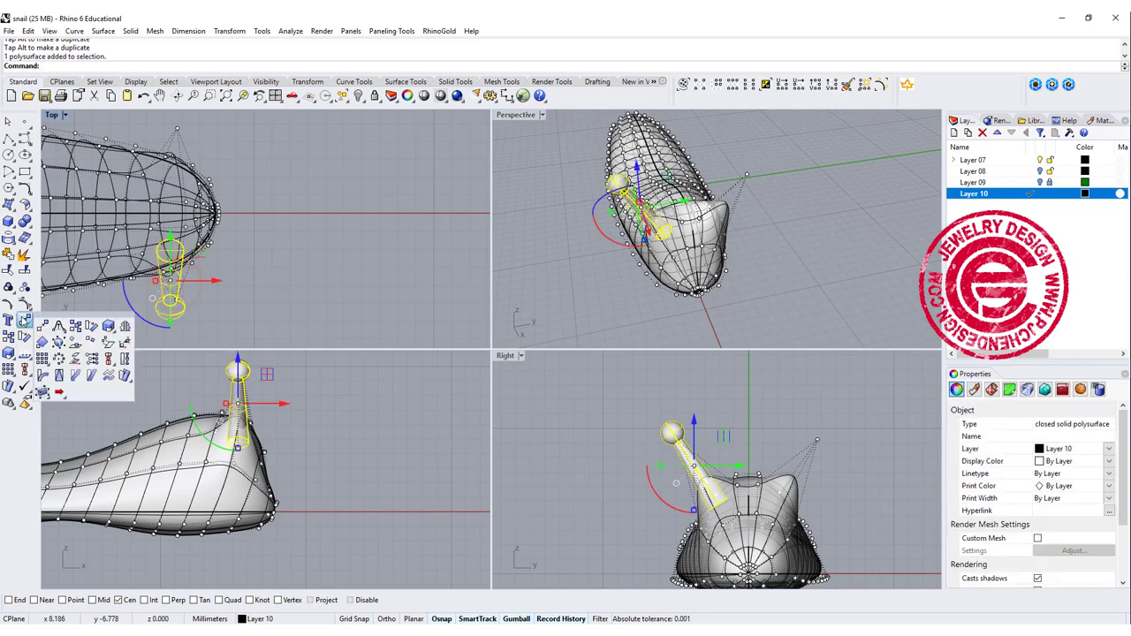
click(125, 326)
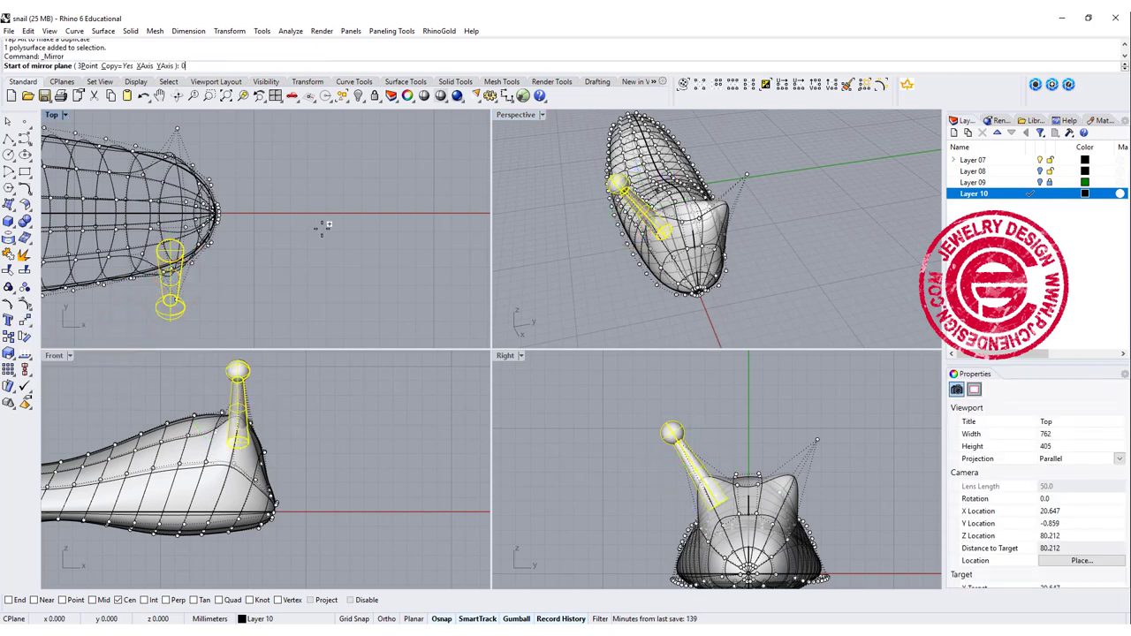
text(0)
key(Return)
click(375, 215)
click(324, 286)
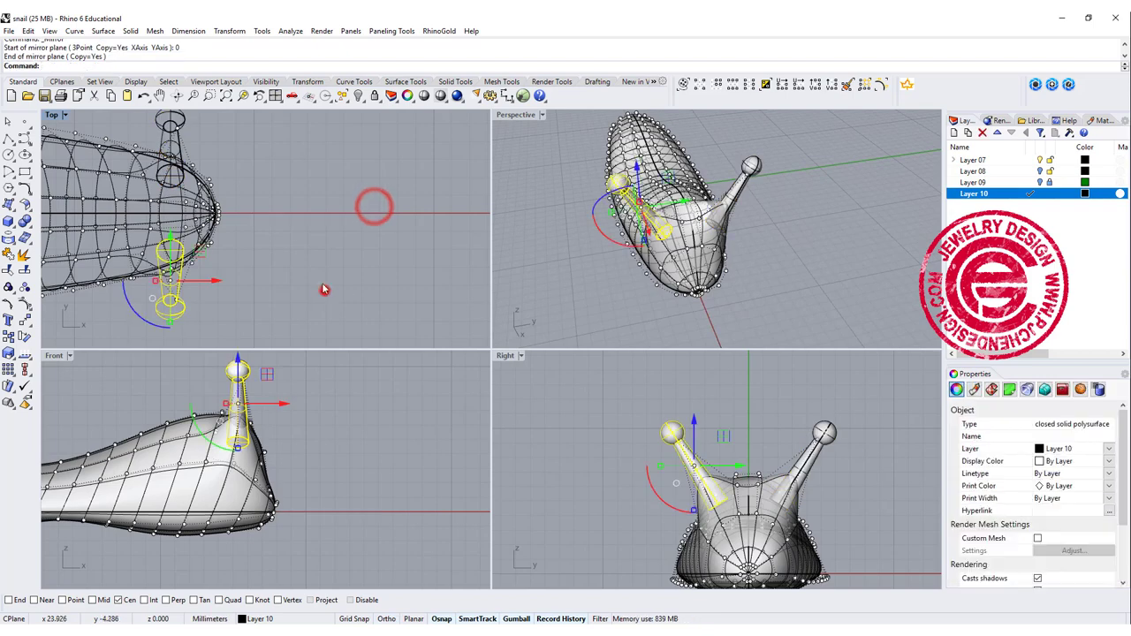
- Select the mirrored feeler, rotate it in the Top view so its tip leans forward, and nudge it into place
click(173, 124)
click(203, 125)
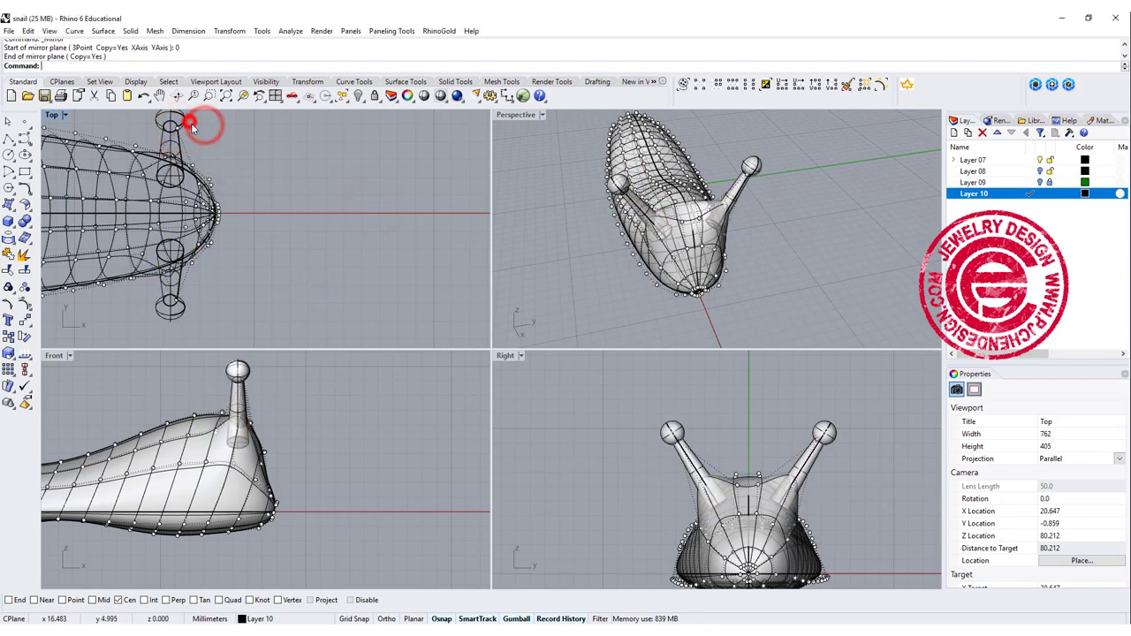
click(189, 120)
key(Escape)
click(183, 122)
right_drag(198, 164, 316, 265)
drag(274, 289, 259, 280)
drag(329, 233, 338, 231)
right_drag(404, 292, 365, 238)
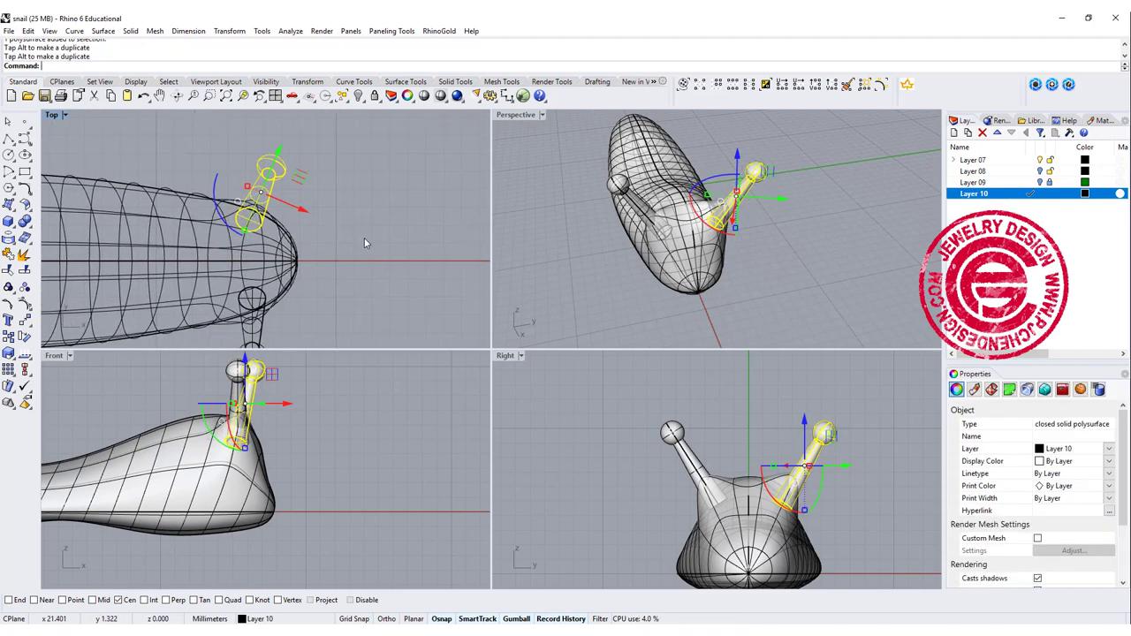
- Shift the mirrored feeler slightly inward toward the body's centre line in the Top view
click(605, 276)
right_drag(649, 276, 650, 311)
scroll(676, 282, up, 4)
click(667, 324)
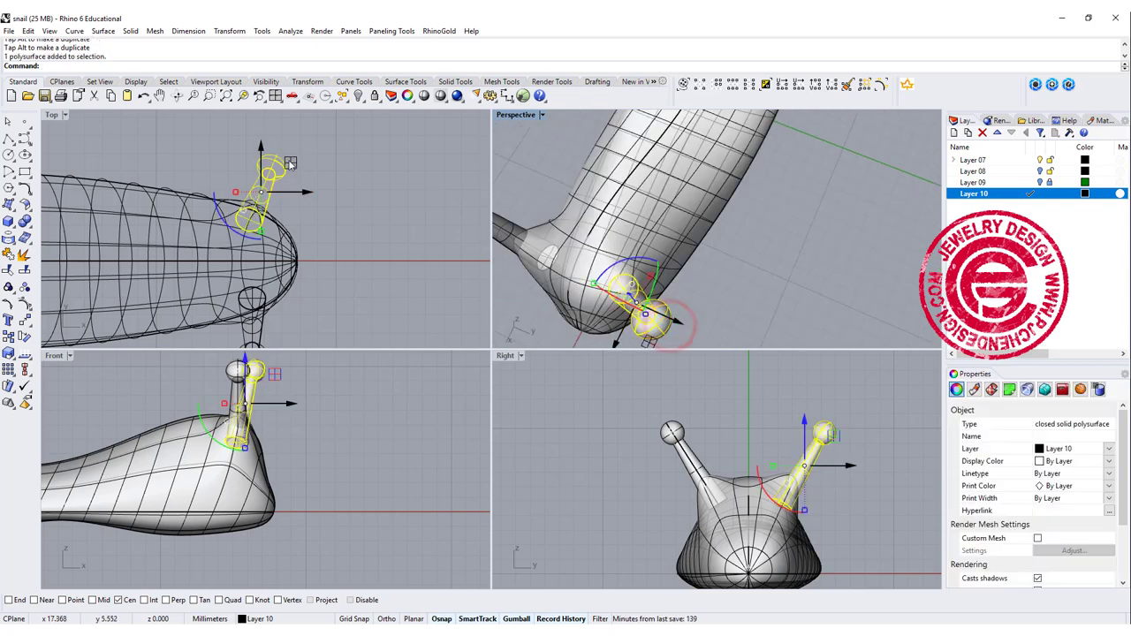
drag(290, 163, 290, 169)
click(337, 175)
right_drag(629, 302, 660, 235)
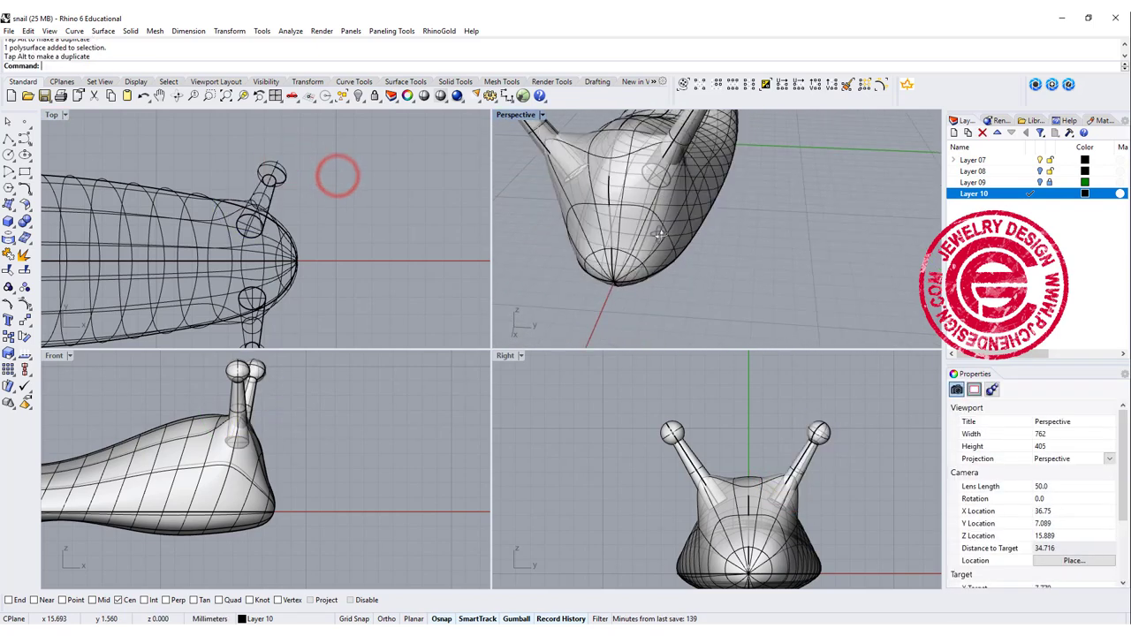
scroll(230, 398, down, 2)
- Copy the upright feeler to in front of the head in the Front view, rotate it horizontal, and scale it down uniformly
click(201, 389)
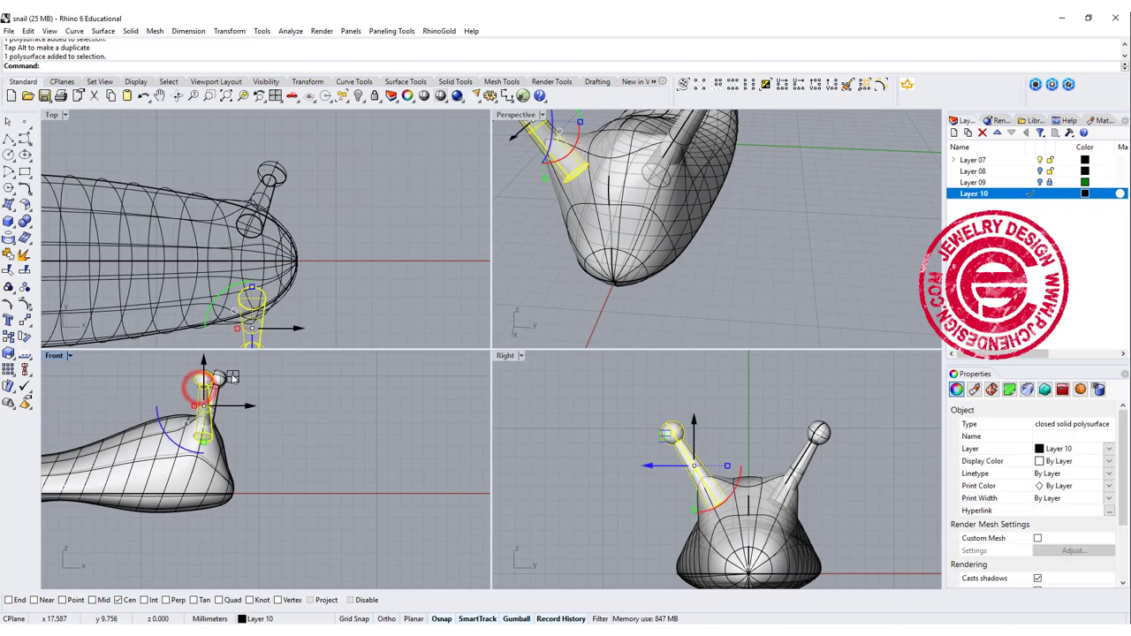
drag(231, 378, 287, 468)
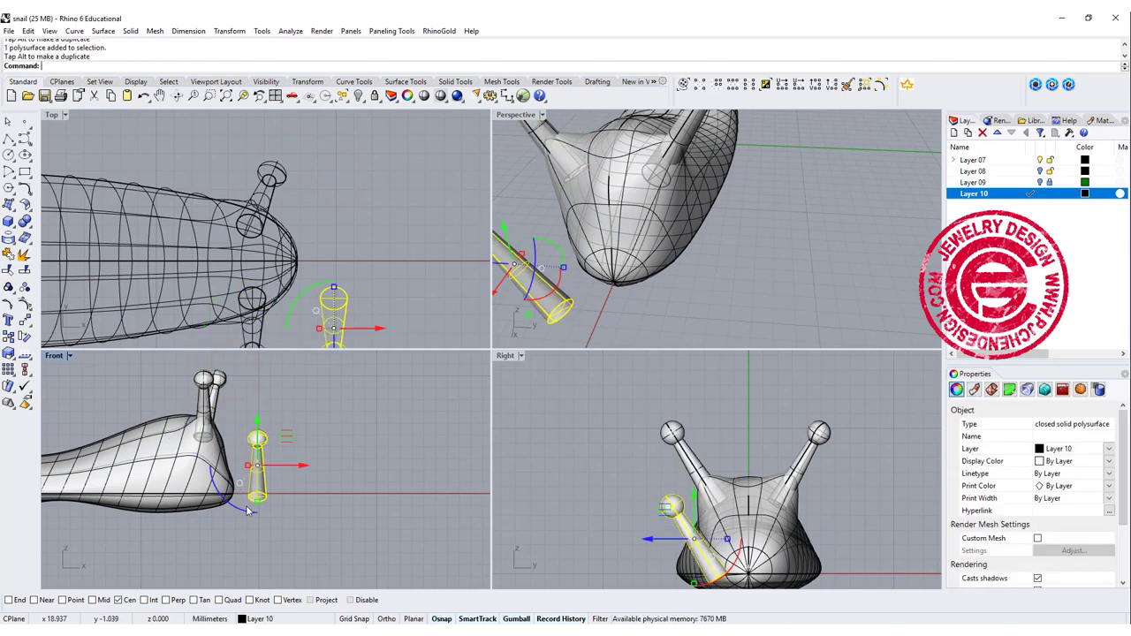
drag(249, 510, 189, 392)
shift+drag(220, 466, 227, 467)
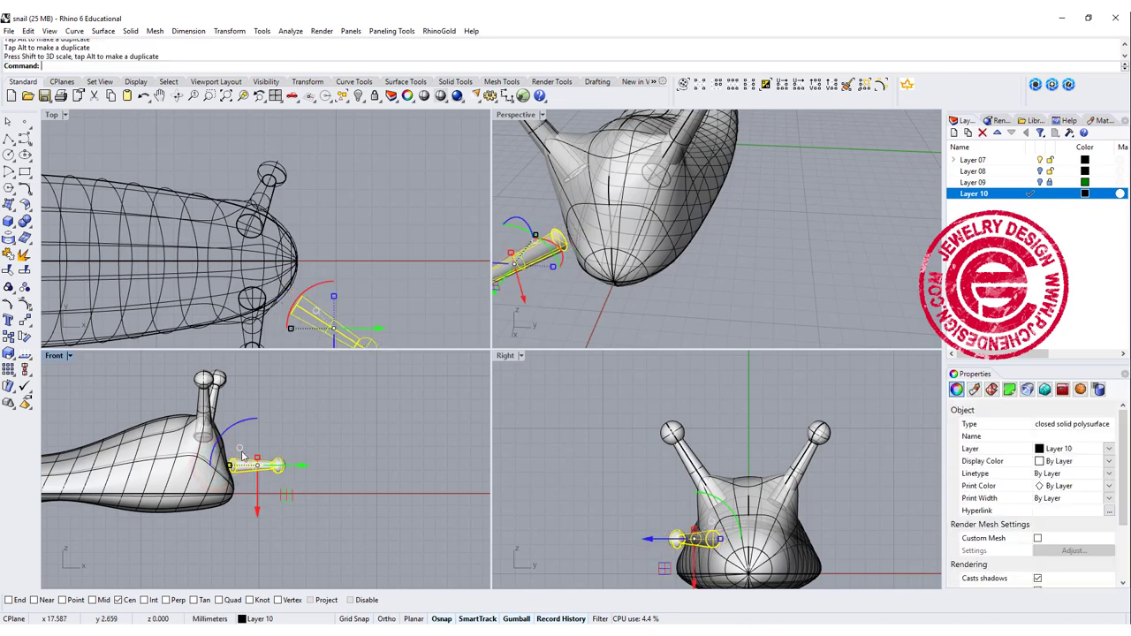
- Tilt the smaller feeler downward in the Front view and move it into the lower front of the head, close to the centre line
drag(248, 420, 261, 420)
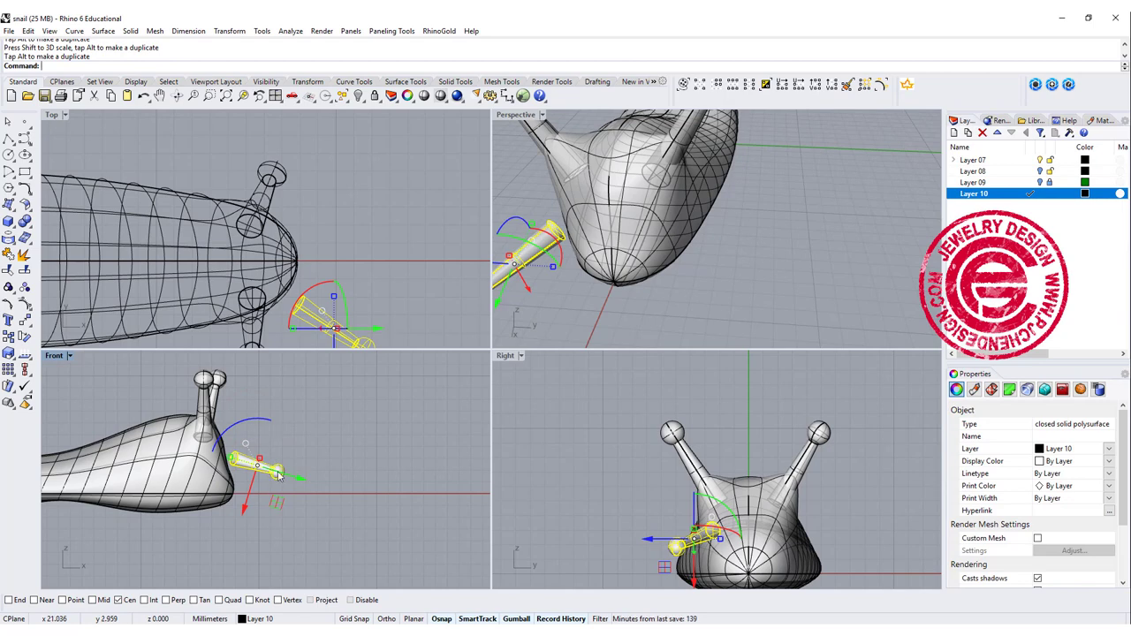
drag(277, 500, 249, 532)
click(349, 287)
click(529, 280)
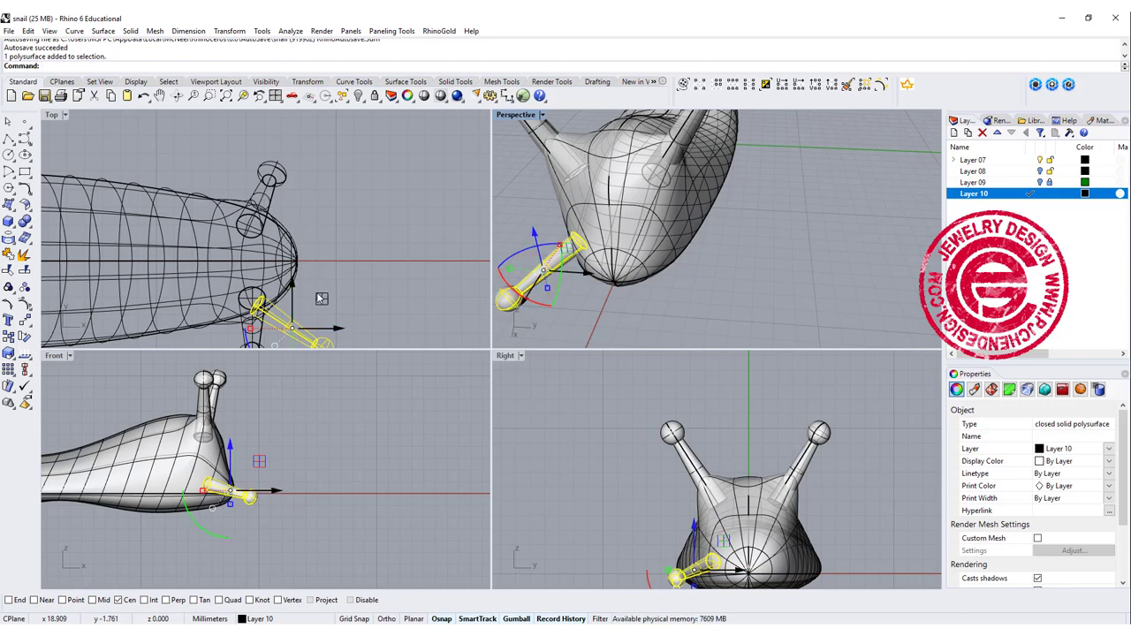
drag(321, 298, 318, 266)
click(373, 260)
right_drag(579, 266, 817, 248)
- Mirror the small lower feeler across the body's centre line in the Top view
click(316, 317)
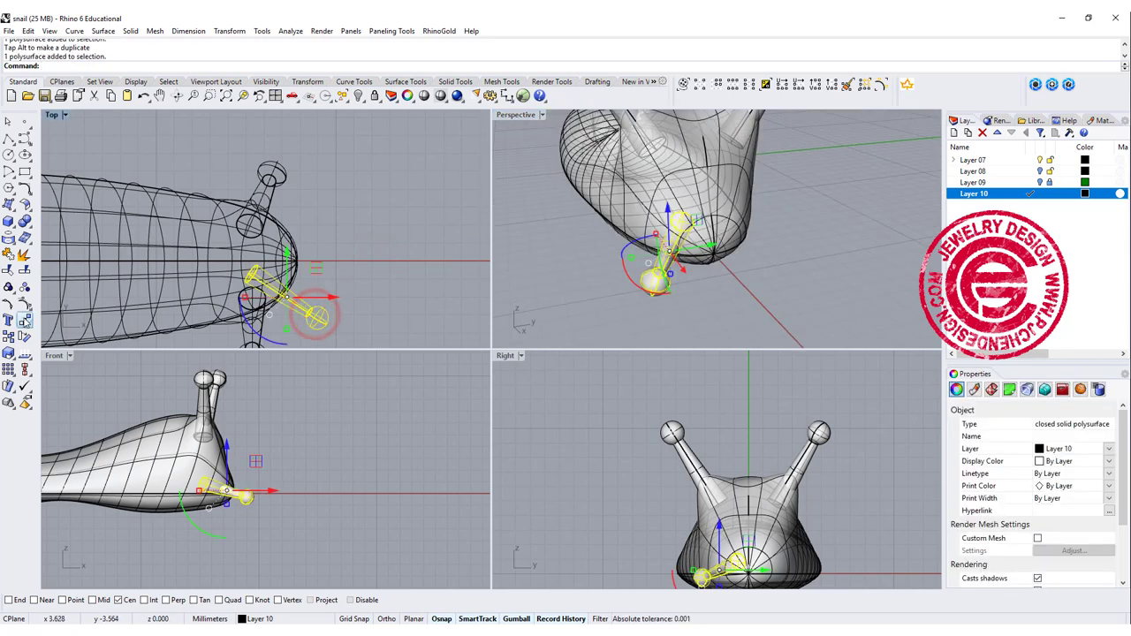
right_click(121, 325)
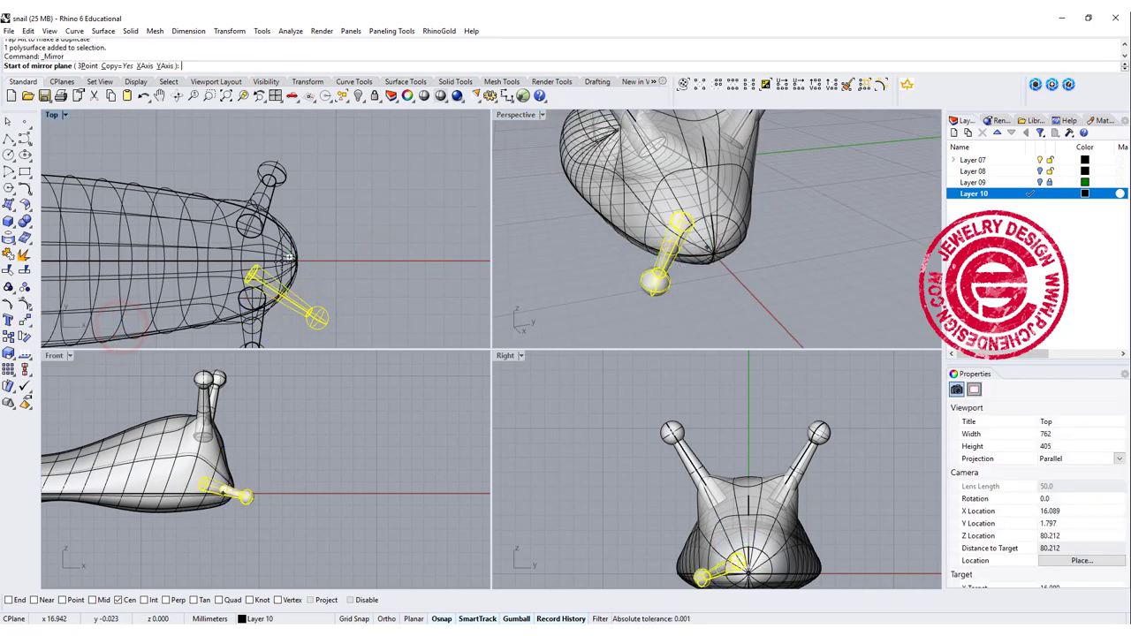
click(283, 260)
click(373, 244)
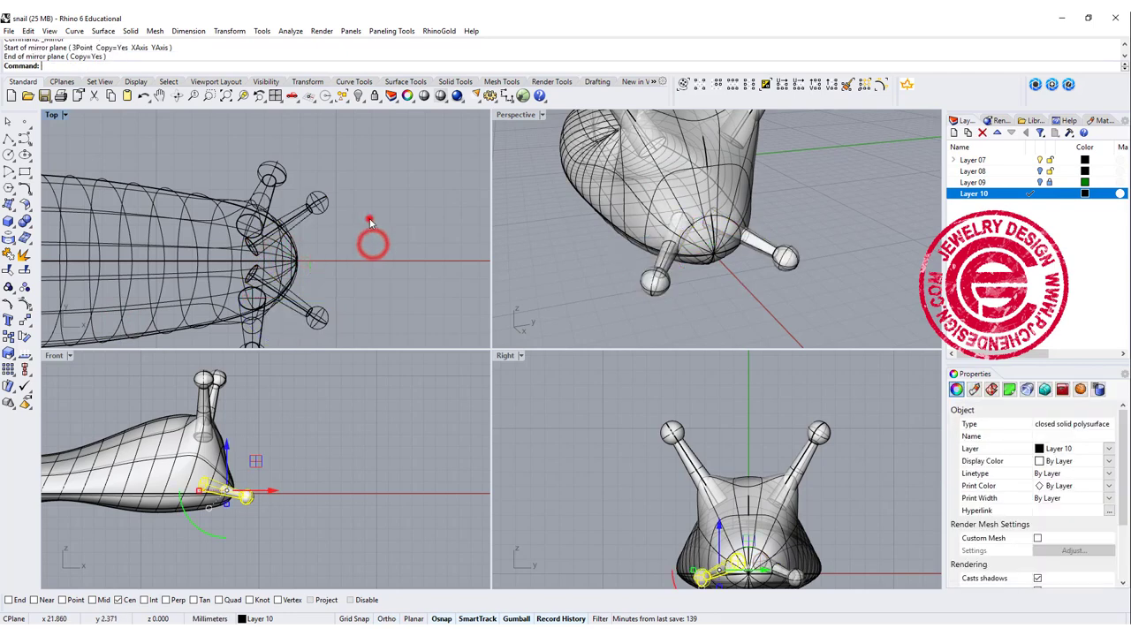
click(372, 220)
- Select both small lower feelers and scale them down together uniformly
click(316, 203)
shift+click(305, 304)
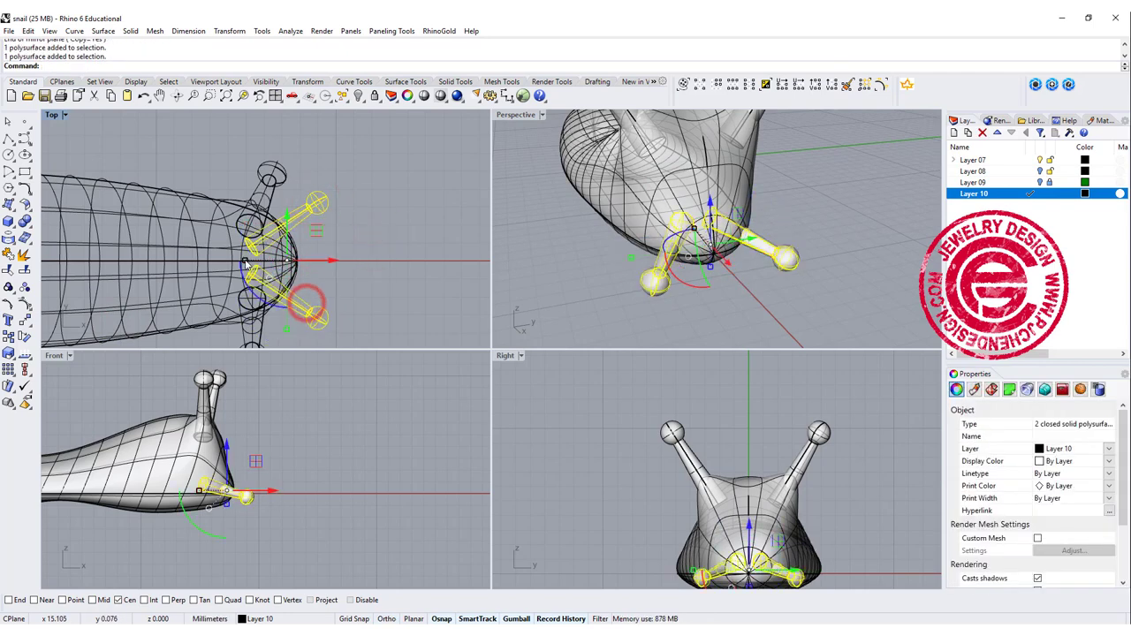
shift+drag(244, 260, 253, 266)
click(361, 251)
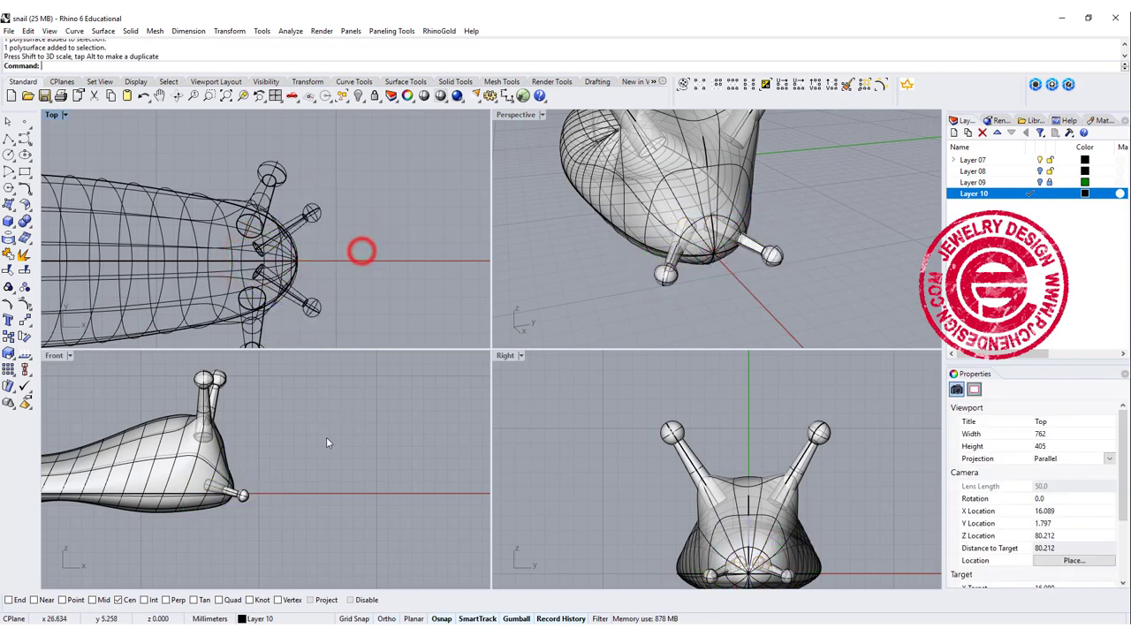
right_drag(300, 454, 270, 468)
right_drag(610, 228, 678, 244)
scroll(679, 244, up, 3)
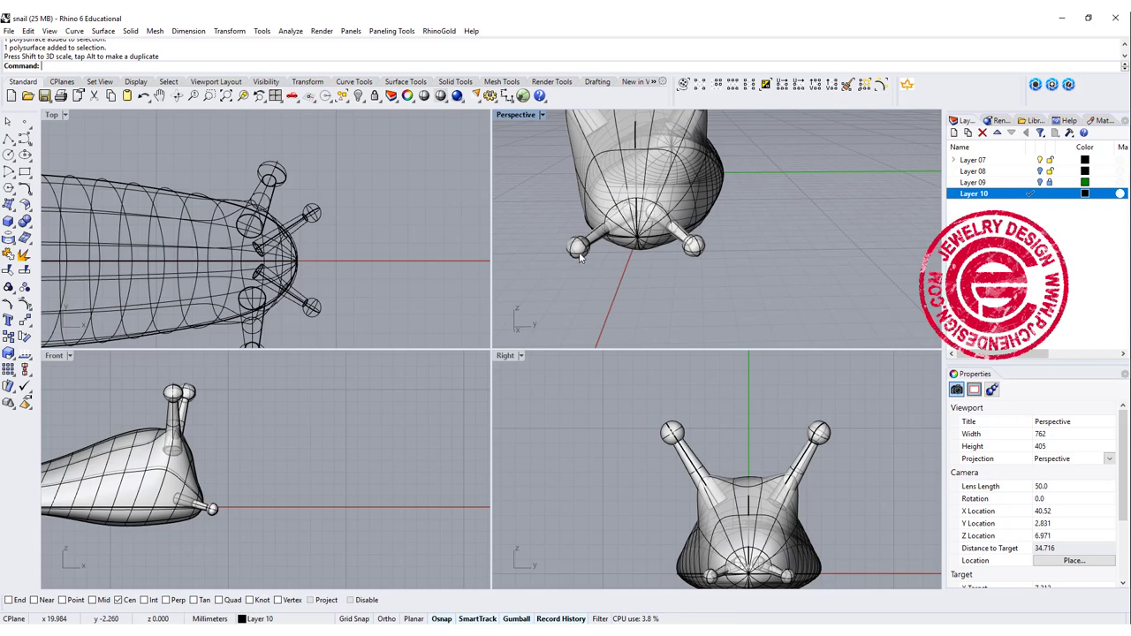
- Select both small lower feelers and raise them about 0.4 mm in the Perspective view
click(577, 250)
shift+click(693, 245)
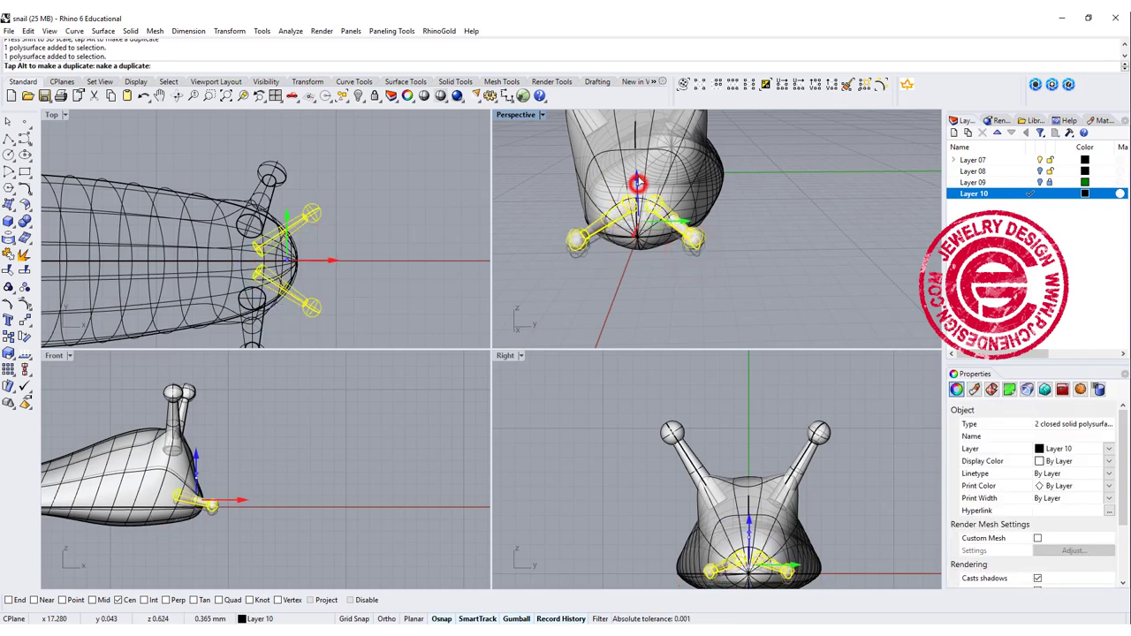
drag(637, 178, 638, 176)
click(789, 236)
right_drag(789, 235, 712, 254)
- Enlarge each of the two small lower feelers slightly and uniformly in the Top view to thicken their stems
scroll(320, 225, up, 4)
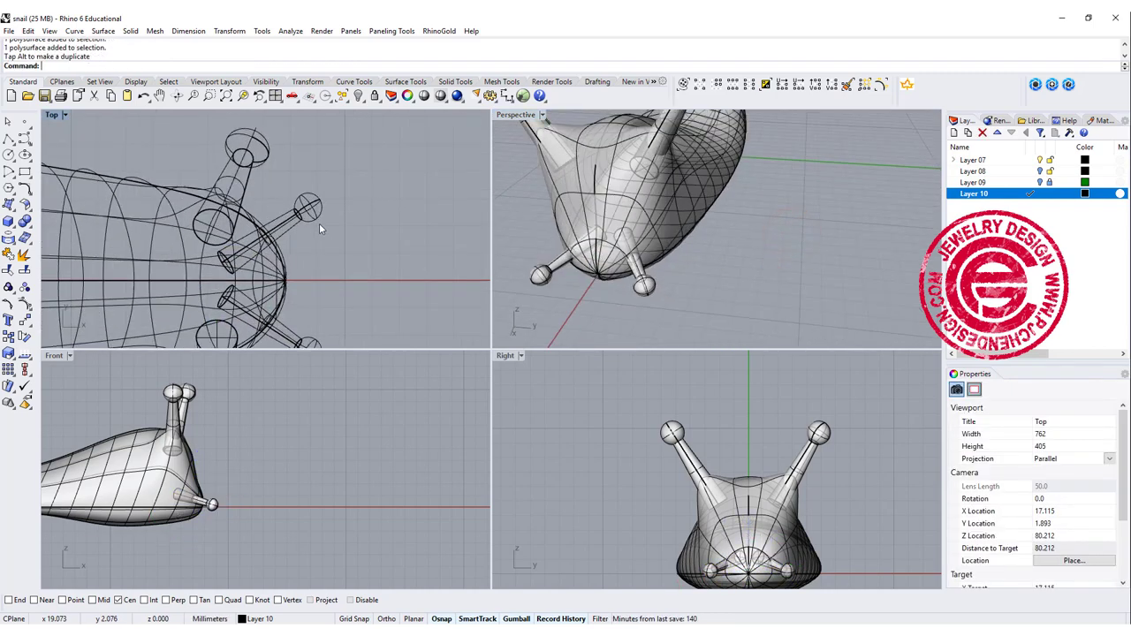
scroll(297, 218, up, 2)
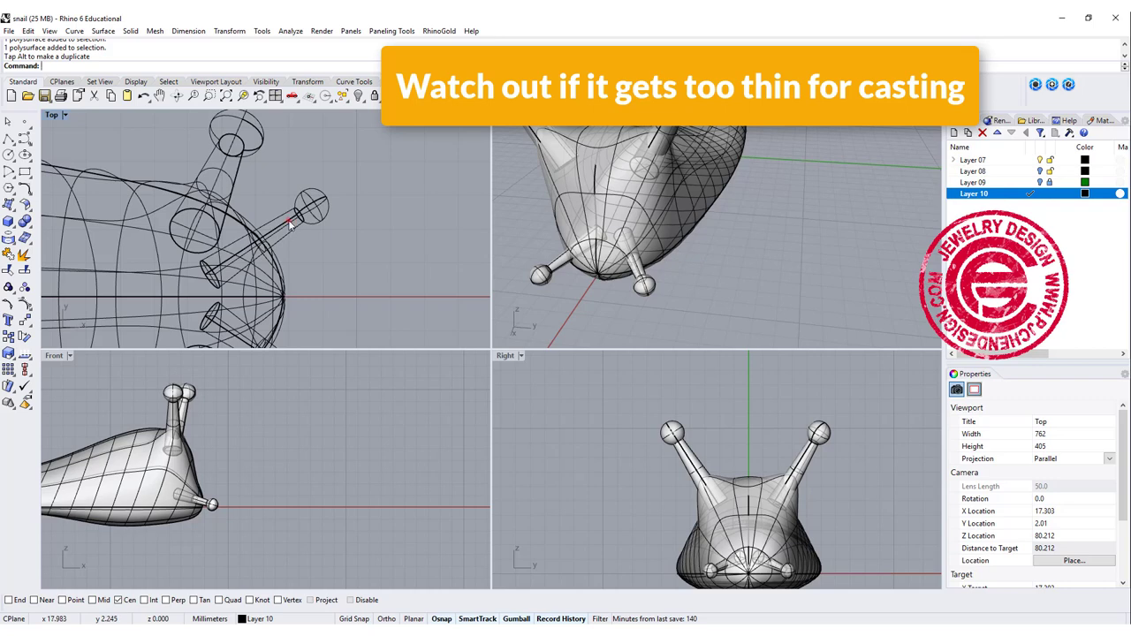
click(290, 225)
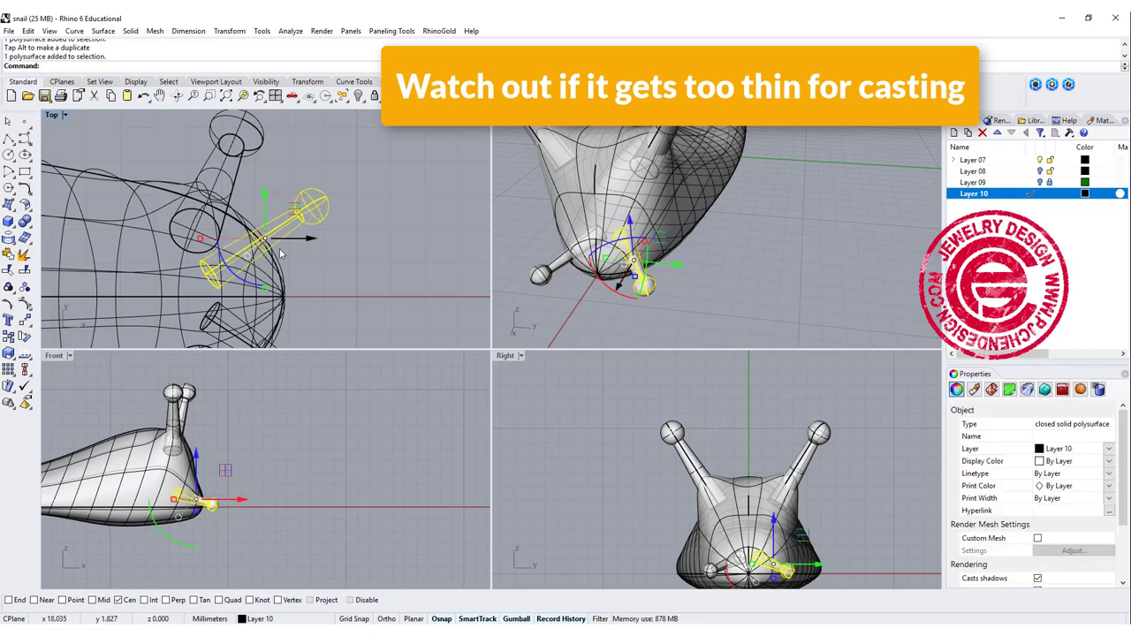
shift+drag(264, 289, 264, 299)
right_drag(310, 269, 281, 216)
click(260, 292)
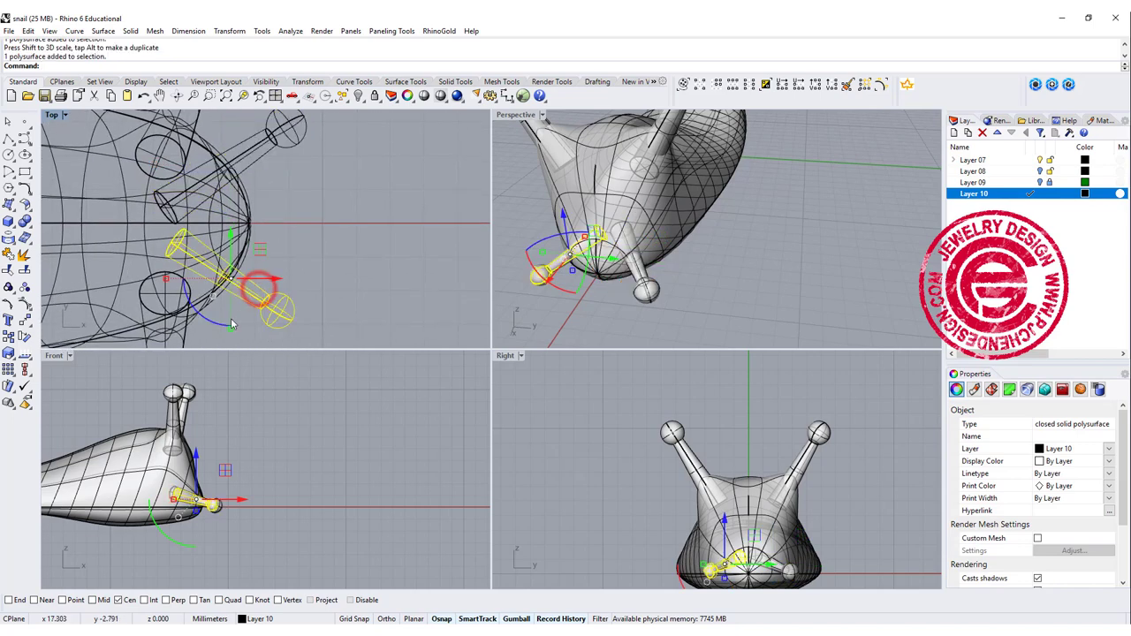
shift+drag(231, 325, 230, 332)
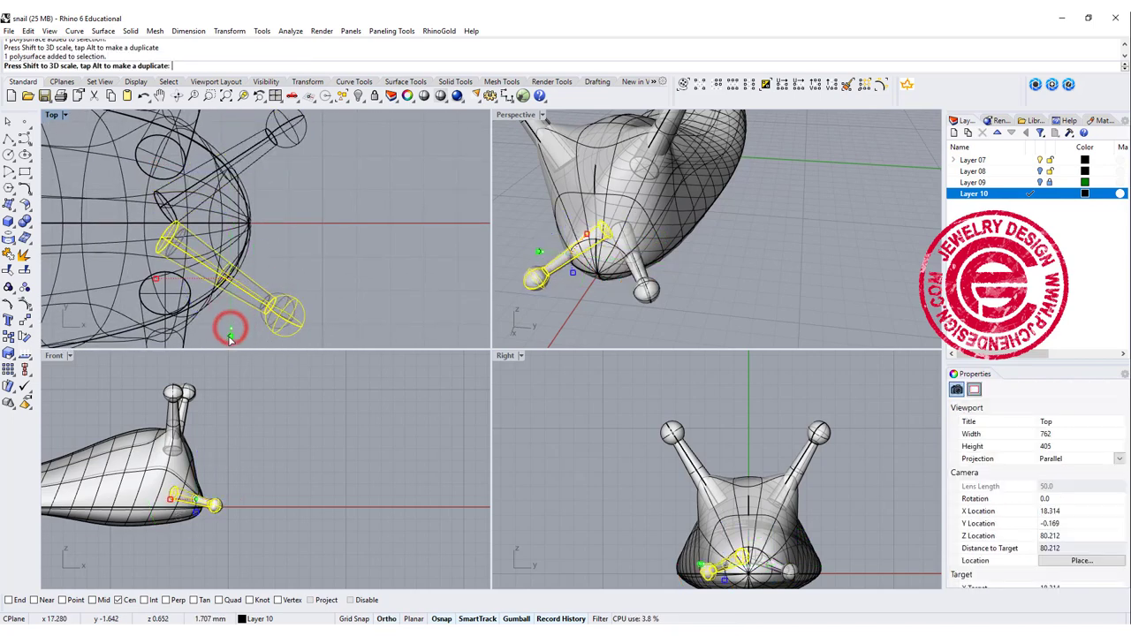
right_drag(283, 267, 313, 281)
- Move each of the two enlarged lower feelers slightly inward and back into the head in the Top view
drag(285, 320, 273, 312)
click(286, 143)
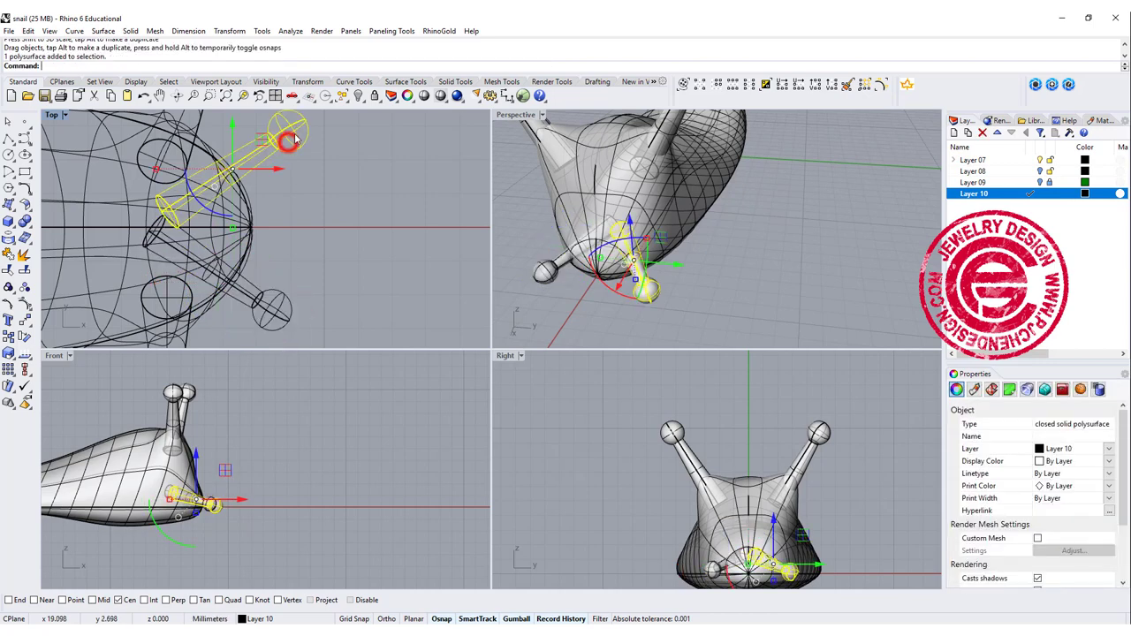
right_drag(290, 143, 297, 161)
drag(272, 155, 262, 167)
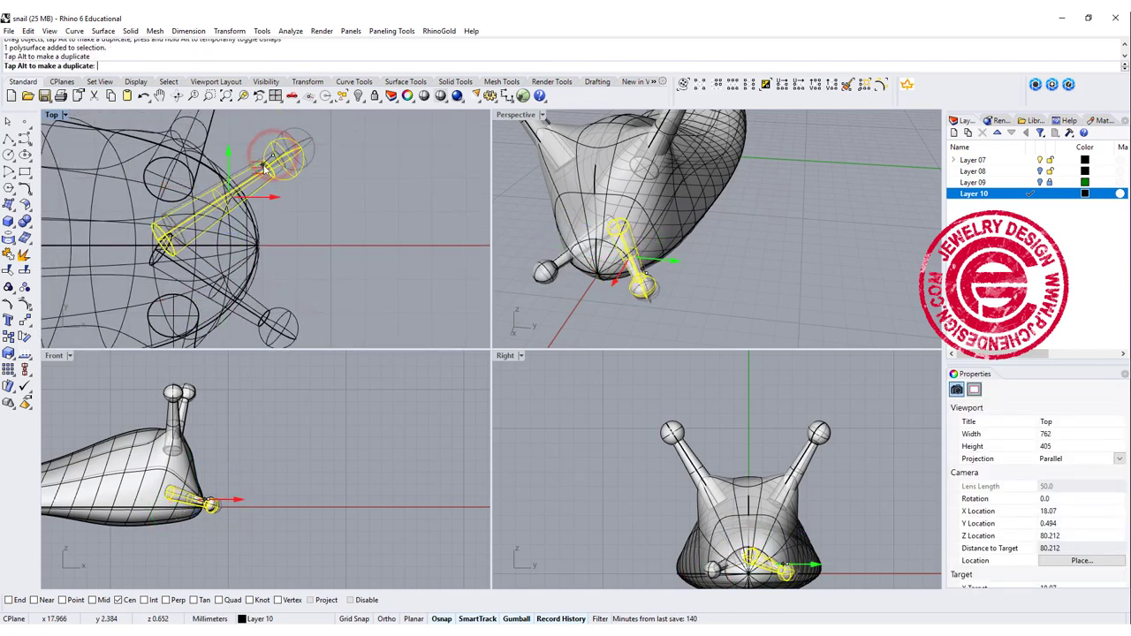
- Maximize the Perspective view and Boolean-union the snail's body with its two upper and two lower feelers into one solid
click(315, 226)
right_drag(598, 222, 644, 242)
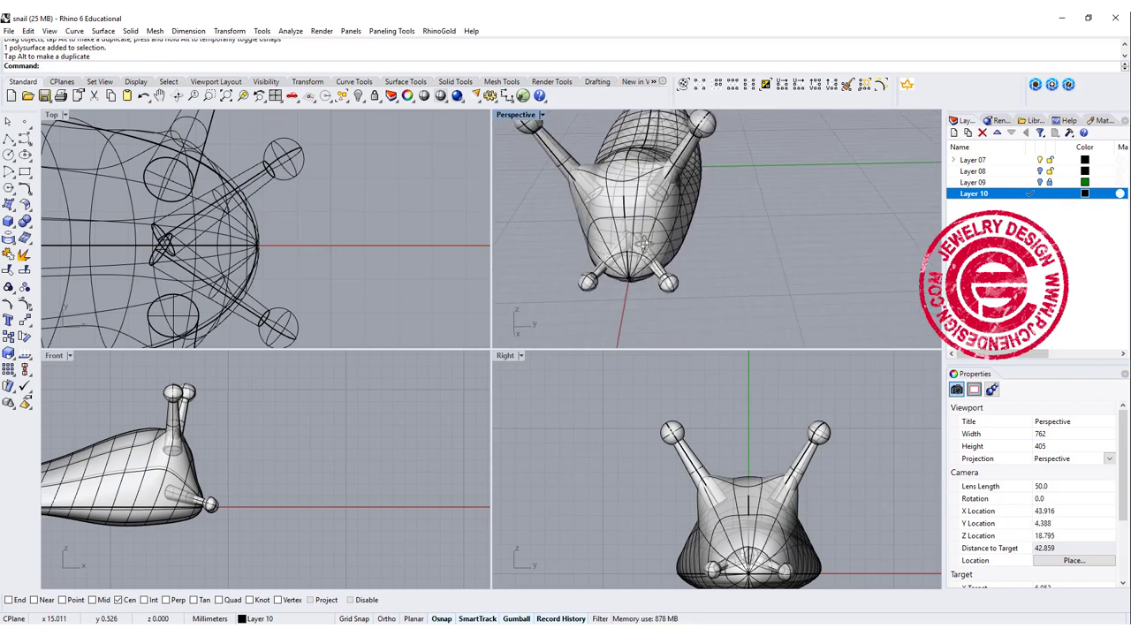
double_click(512, 115)
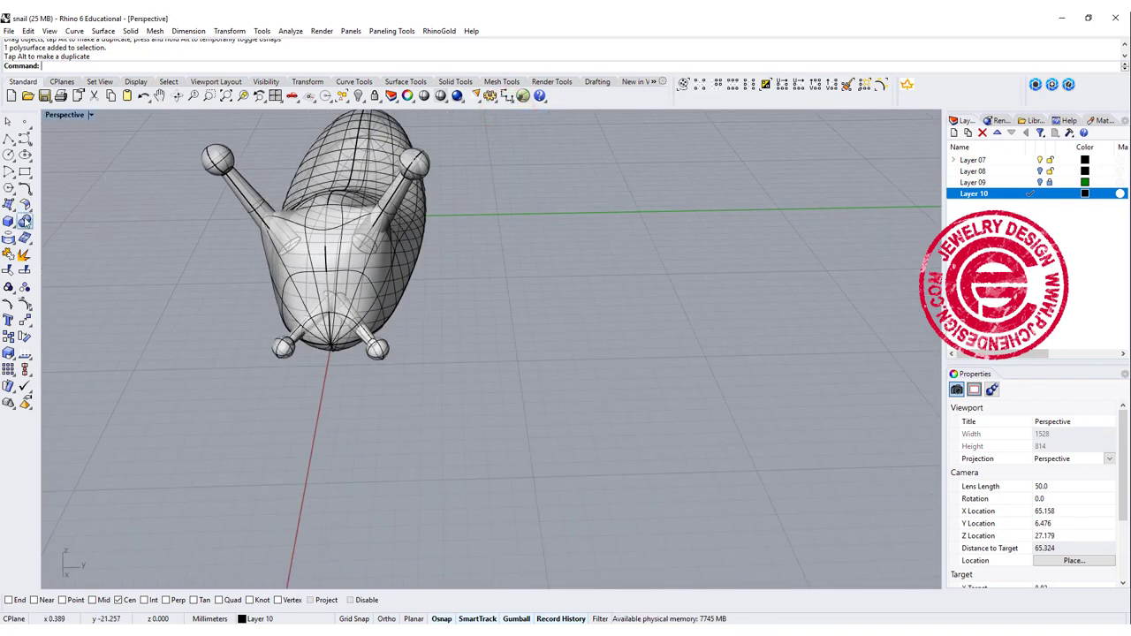
click(24, 221)
click(43, 225)
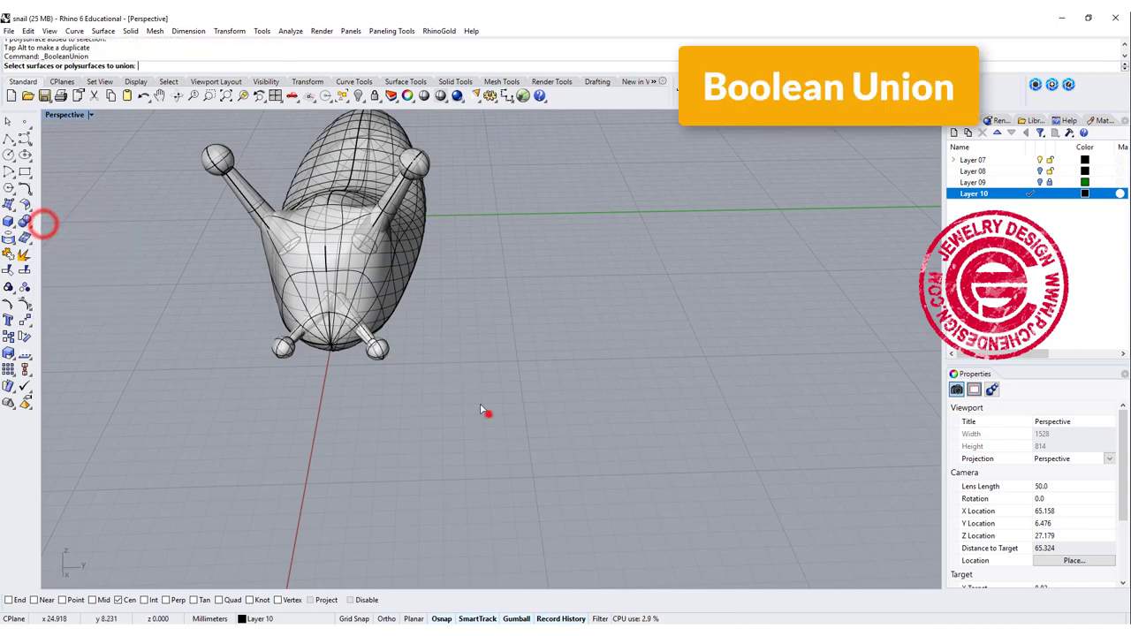
drag(488, 413, 147, 220)
right_click(516, 327)
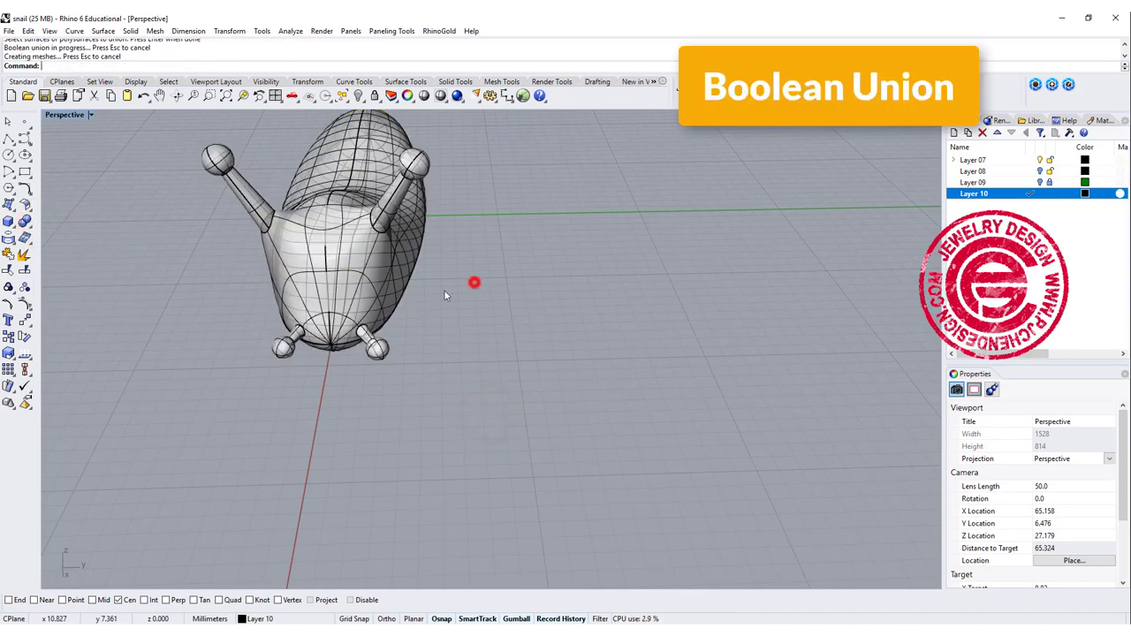
- Select the united snail, try to turn on its control points and check its object type in the properties
right_drag(475, 282, 507, 320)
click(300, 329)
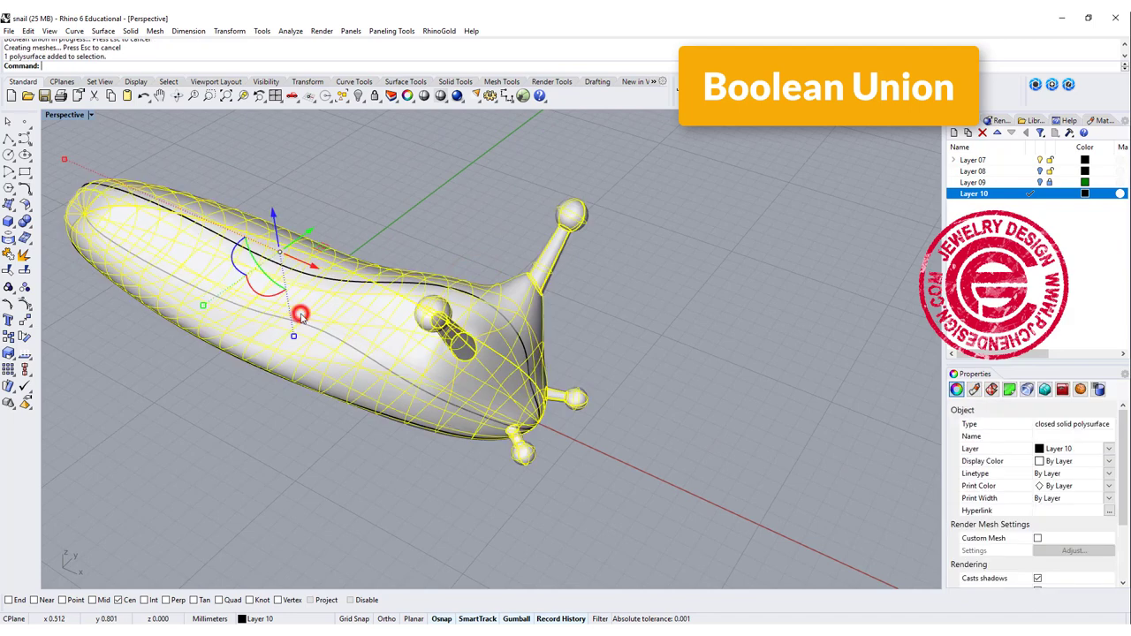
click(23, 303)
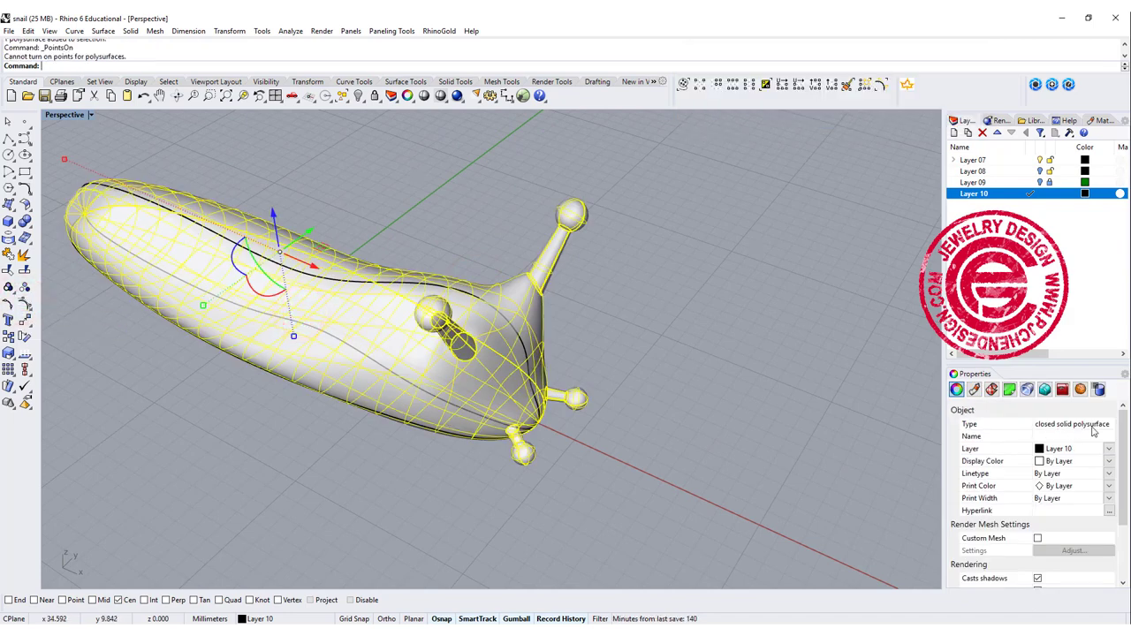
click(753, 343)
- Set the Perspective view to Rendered display and inspect the joints between the feelers and the head
right_drag(585, 287, 618, 278)
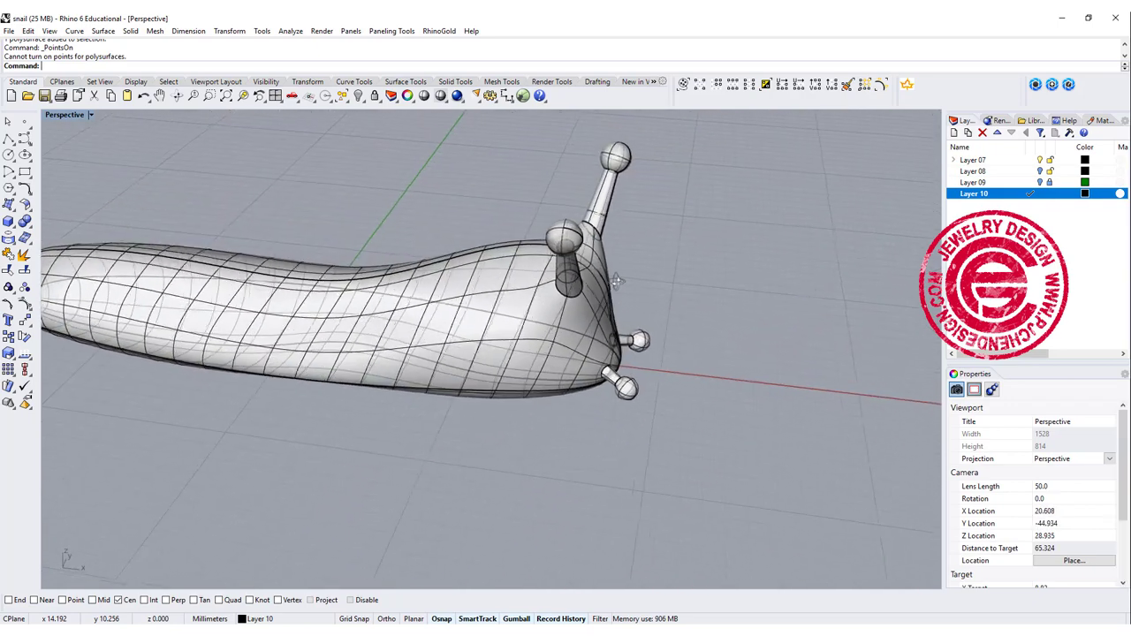
scroll(250, 298, down, 2)
scroll(250, 301, down, 3)
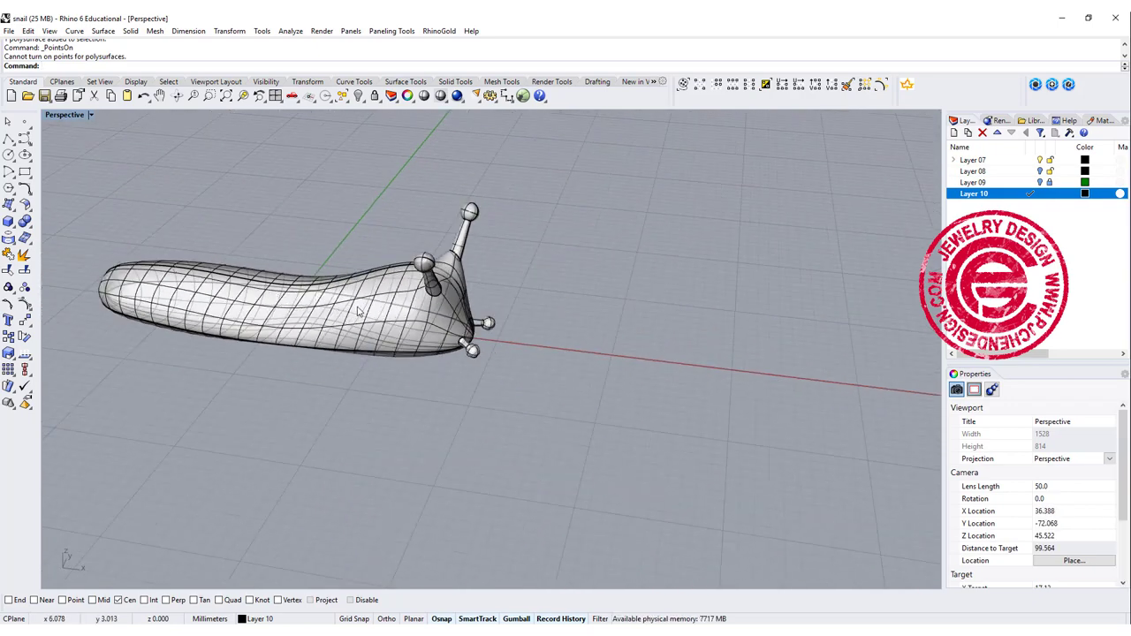
right_drag(357, 306, 328, 297)
scroll(326, 248, up, 2)
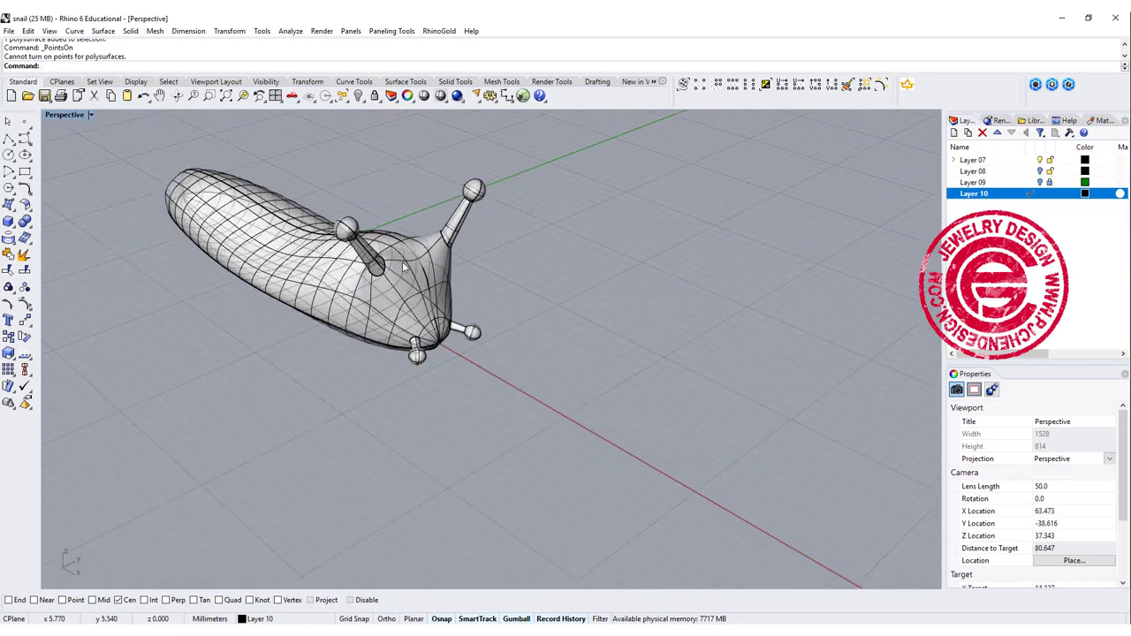
scroll(407, 267, up, 3)
right_drag(411, 285, 190, 171)
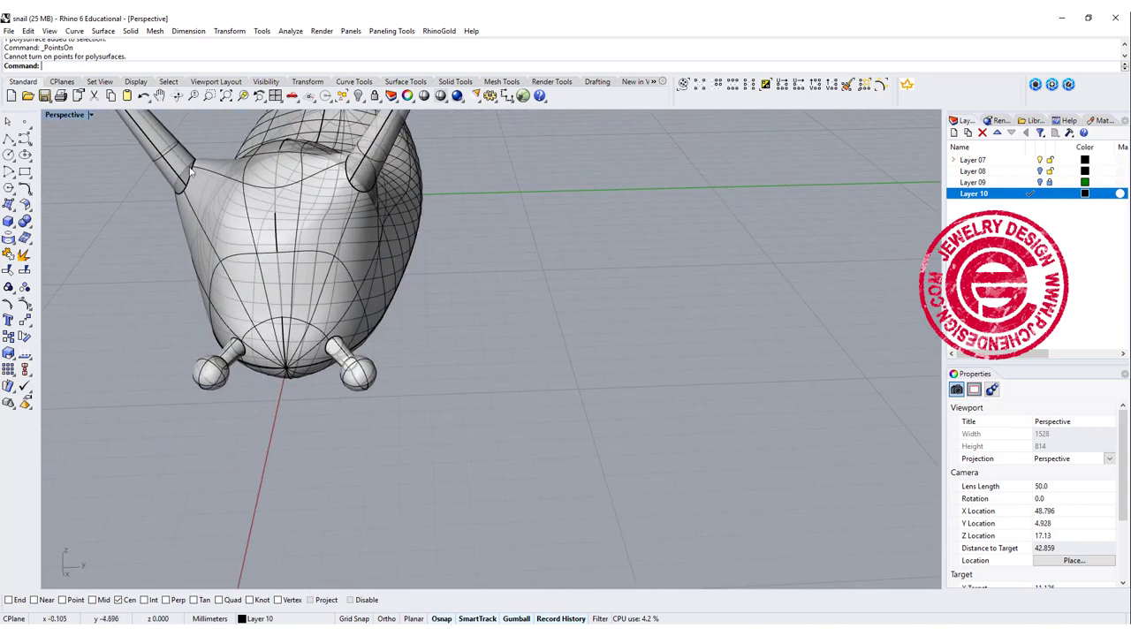
click(90, 115)
click(87, 168)
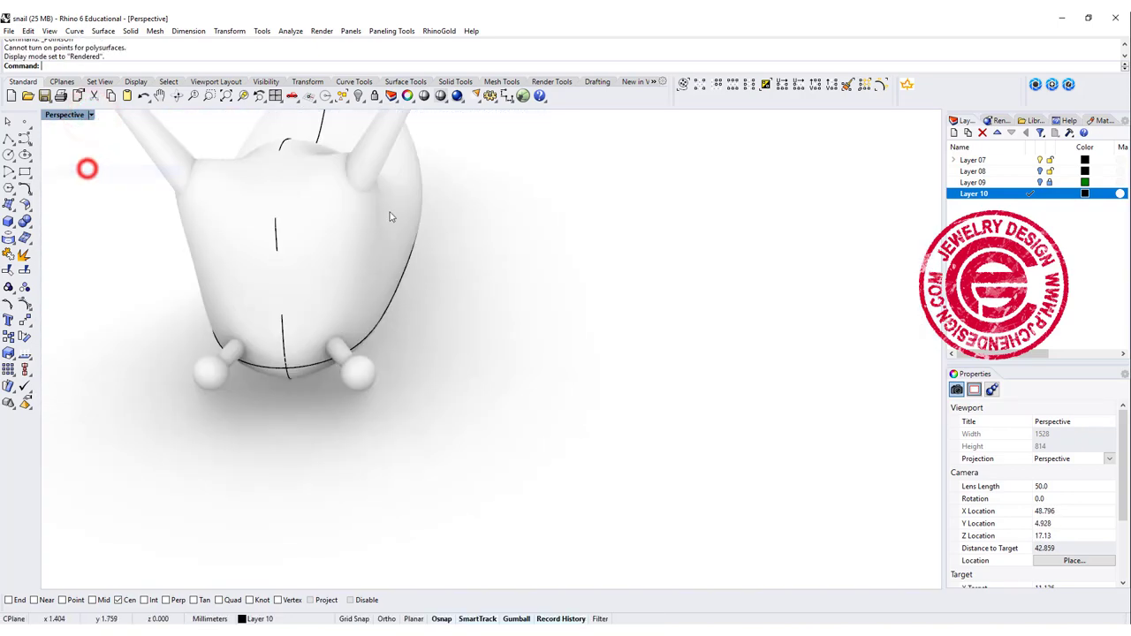
right_drag(87, 168, 449, 230)
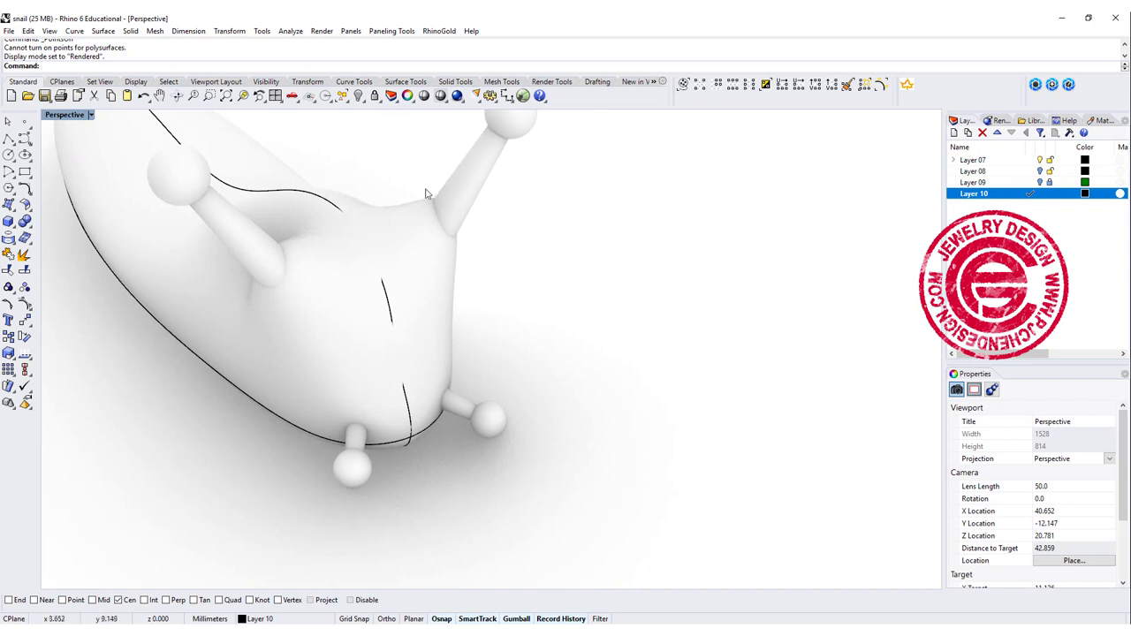
- Fillet the edge where the first upper feeler meets its horn with a 1 mm radius
click(25, 205)
click(25, 220)
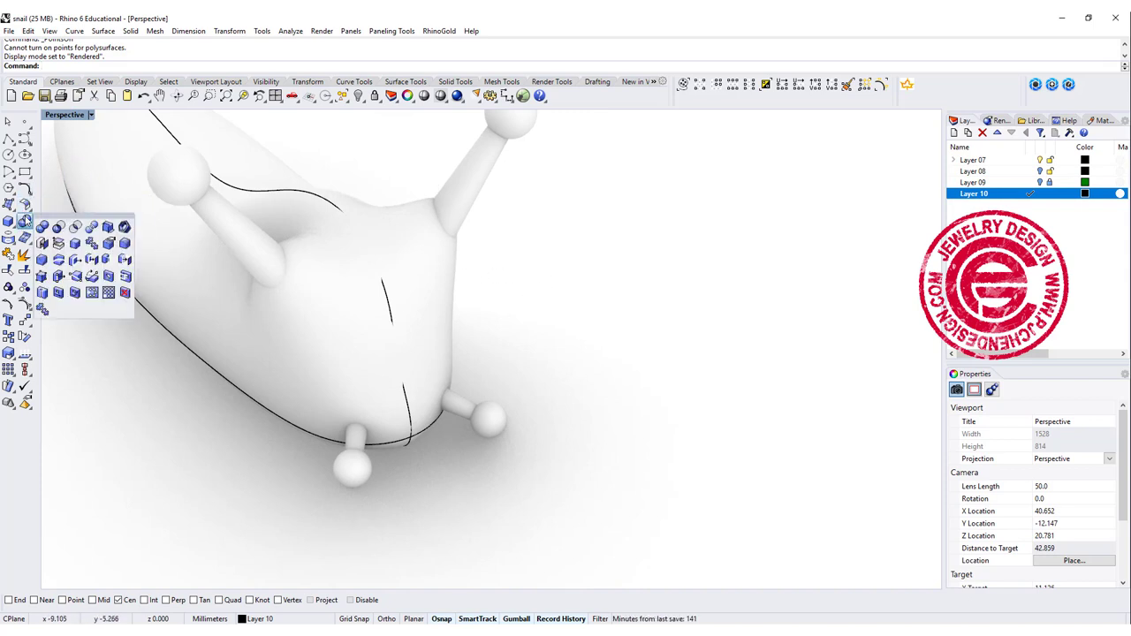
click(107, 245)
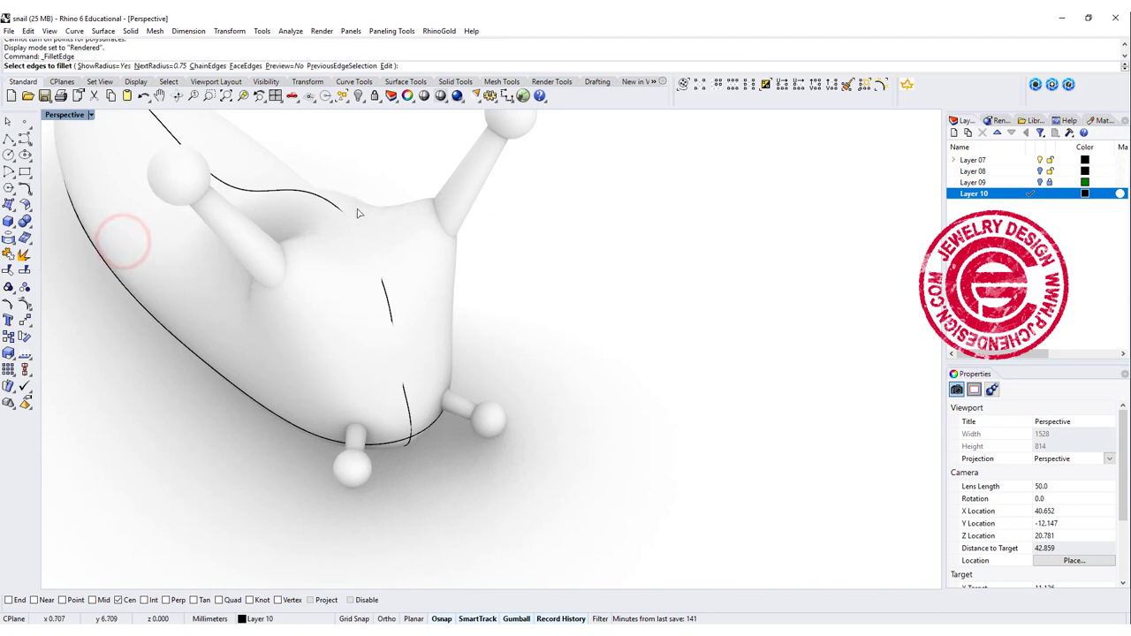
text(1)
key(Return)
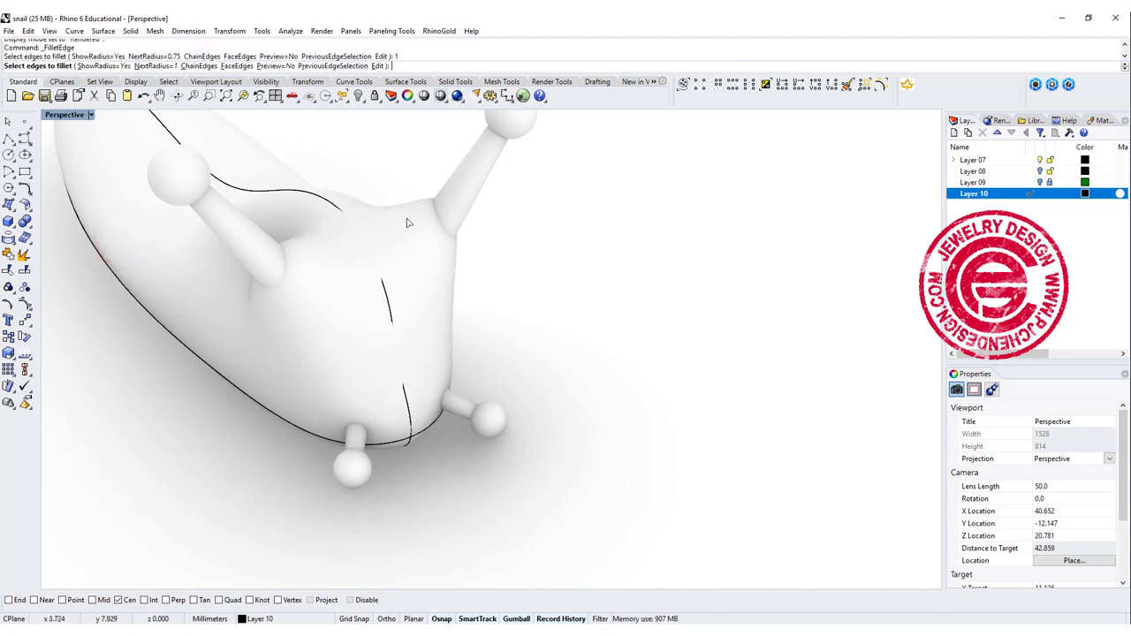
click(432, 220)
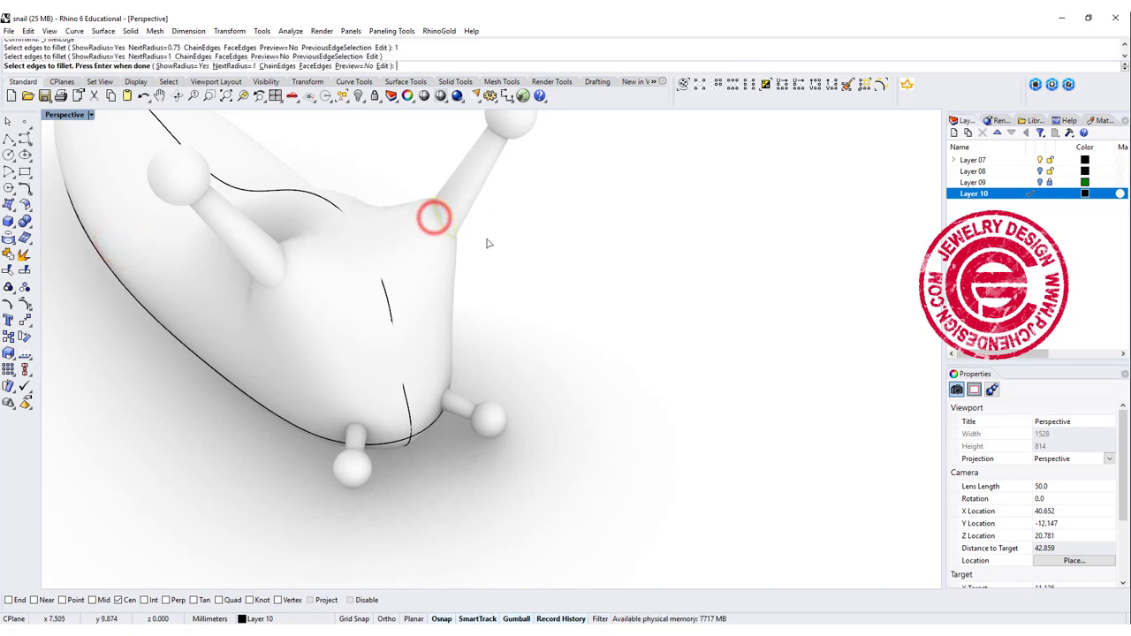
key(Return)
key(Return)
scroll(447, 223, up, 3)
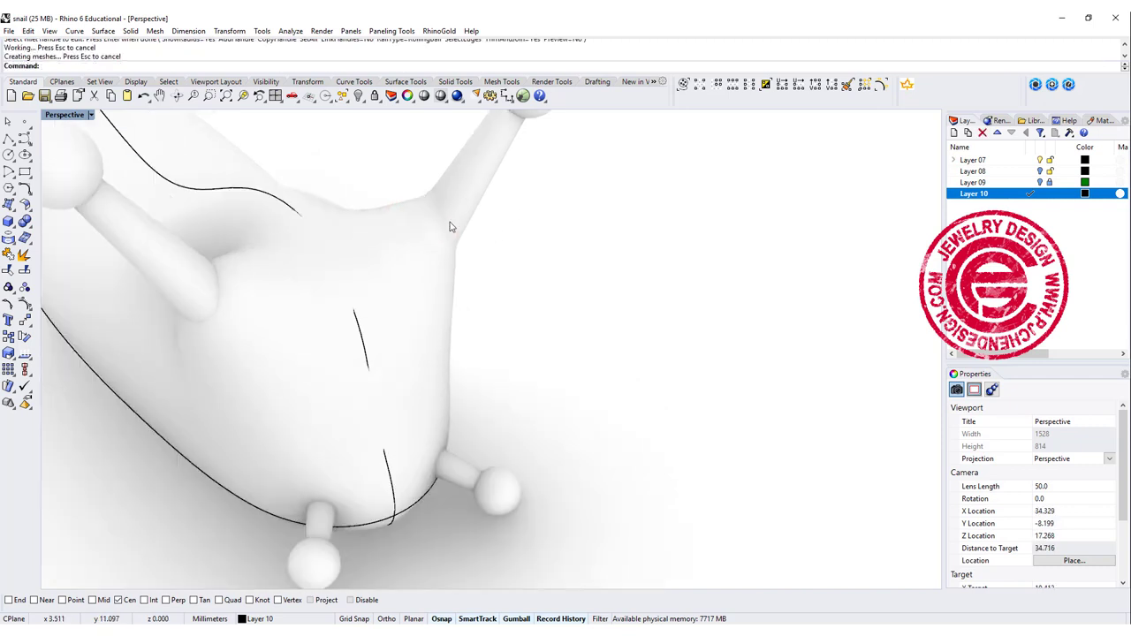
- Try a 1.5 mm fillet on the base edge of the other upper feeler, inspect the joint and undo the fillet
right_click(225, 305)
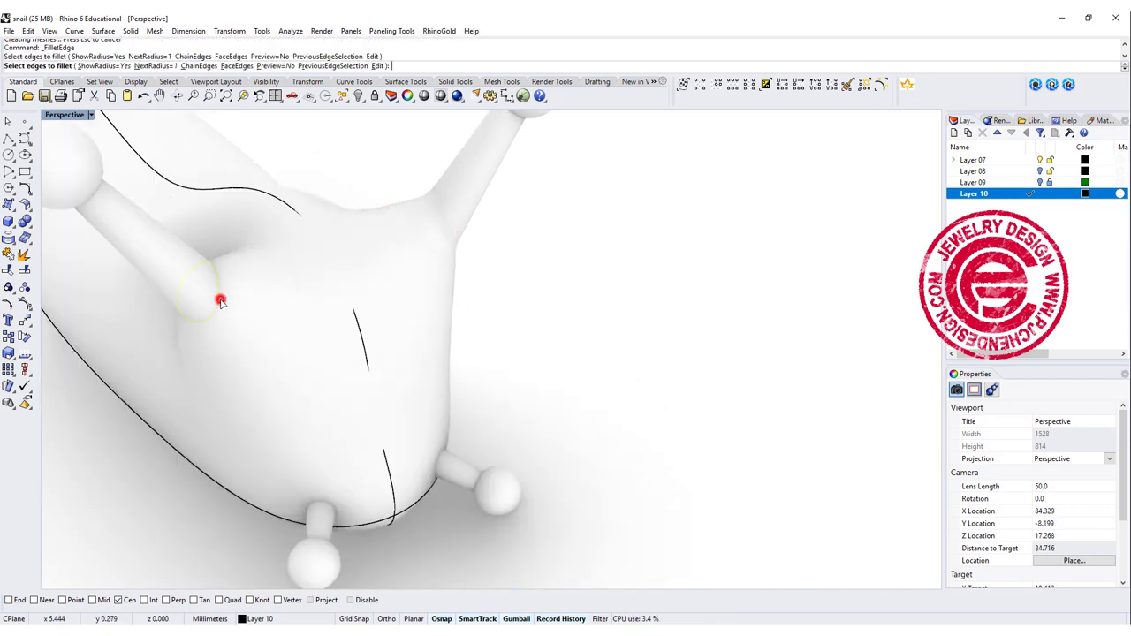
text(1.5)
key(Return)
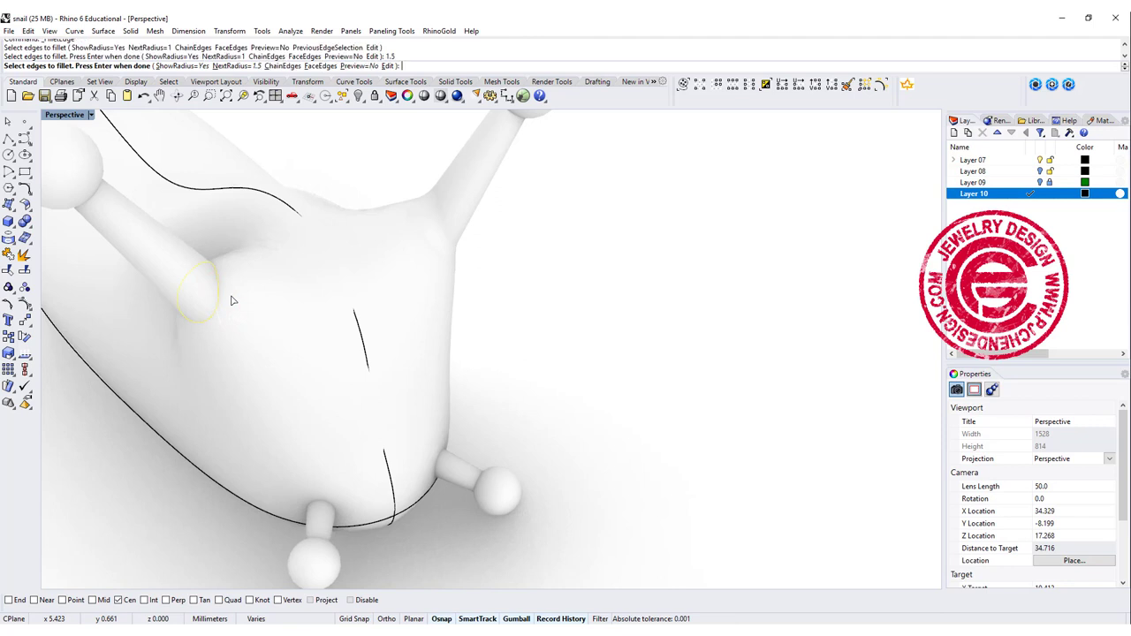
click(232, 301)
key(Return)
key(Return)
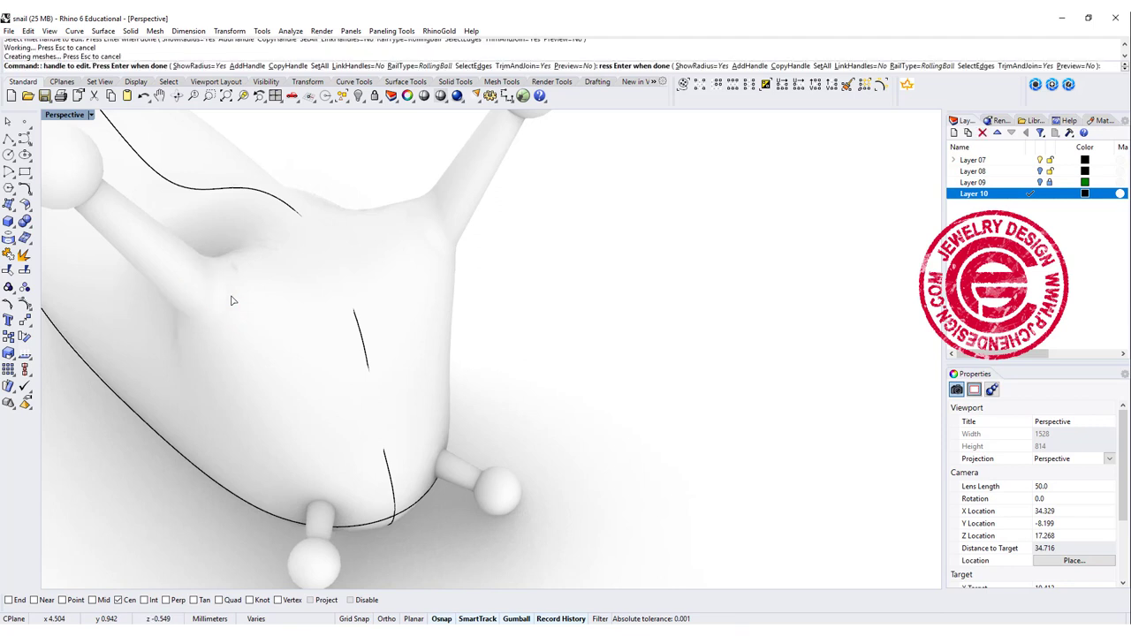
right_drag(229, 298, 456, 291)
scroll(456, 290, up, 4)
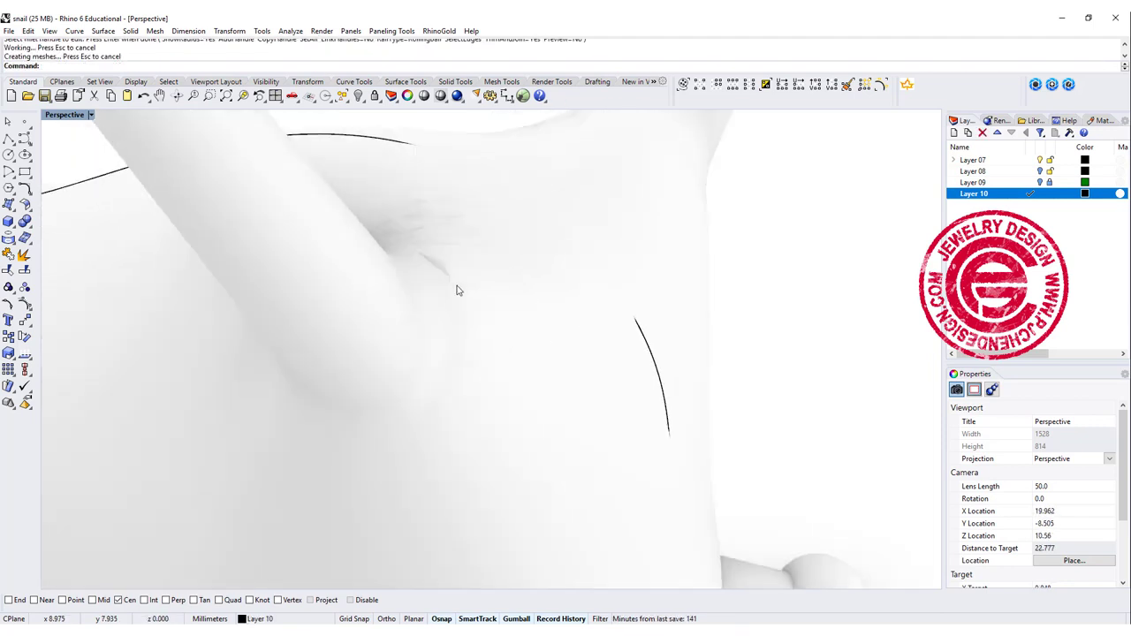
key(ctrl+z)
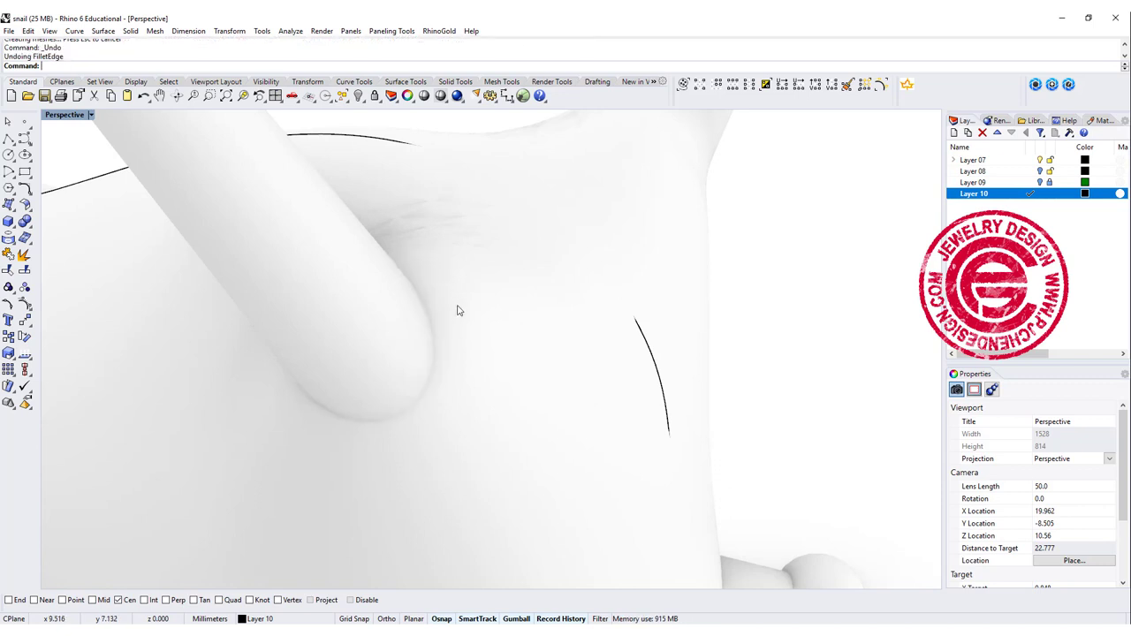
- Fillet the base edge of the second upper feeler with a 1 mm radius and set the view to Ghosted display
key(Return)
click(156, 65)
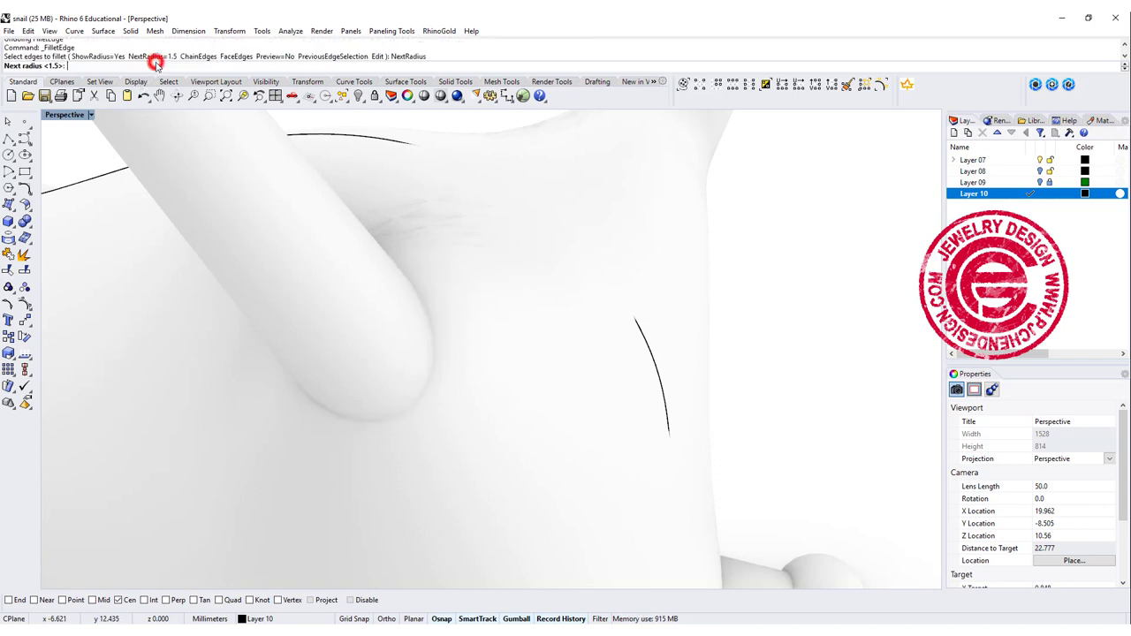
text(1)
key(Return)
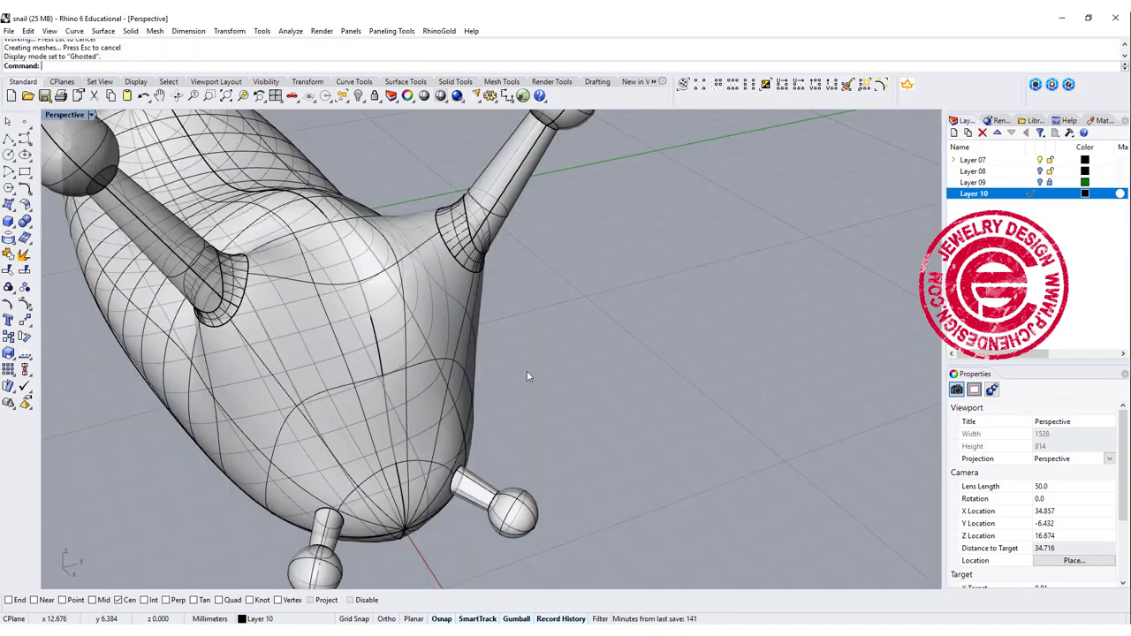
- Try a 1 mm fillet on the edge where one small lower feeler meets the head, and undo it
shift+right_drag(527, 377, 548, 281)
scroll(495, 318, up, 5)
click(472, 319)
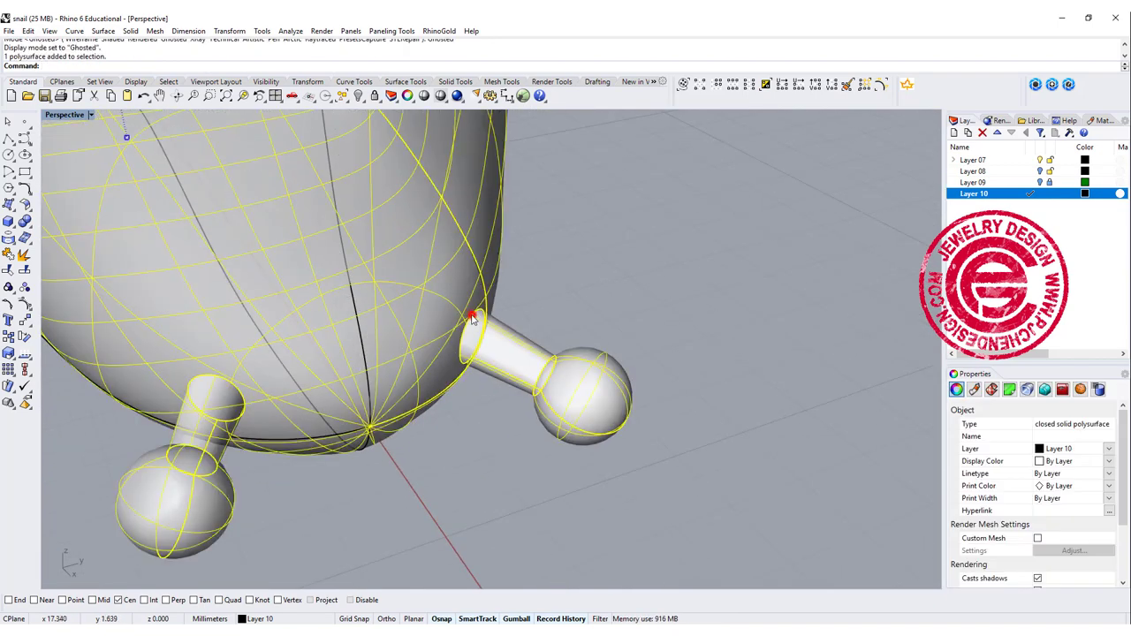
click(602, 292)
click(478, 312)
click(630, 273)
click(127, 242)
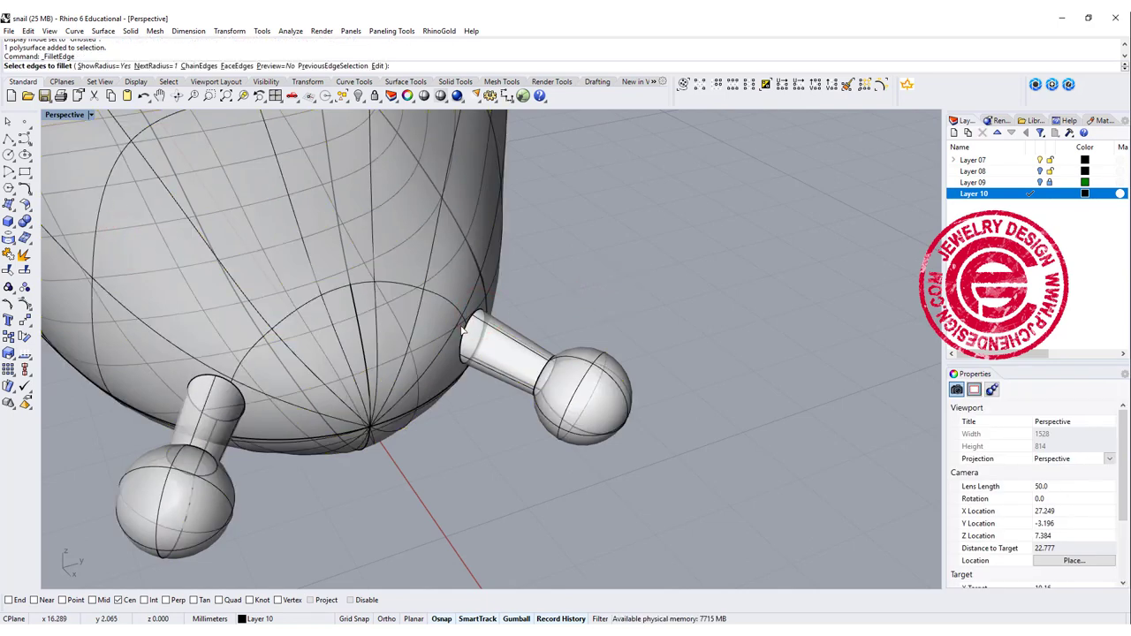
click(461, 334)
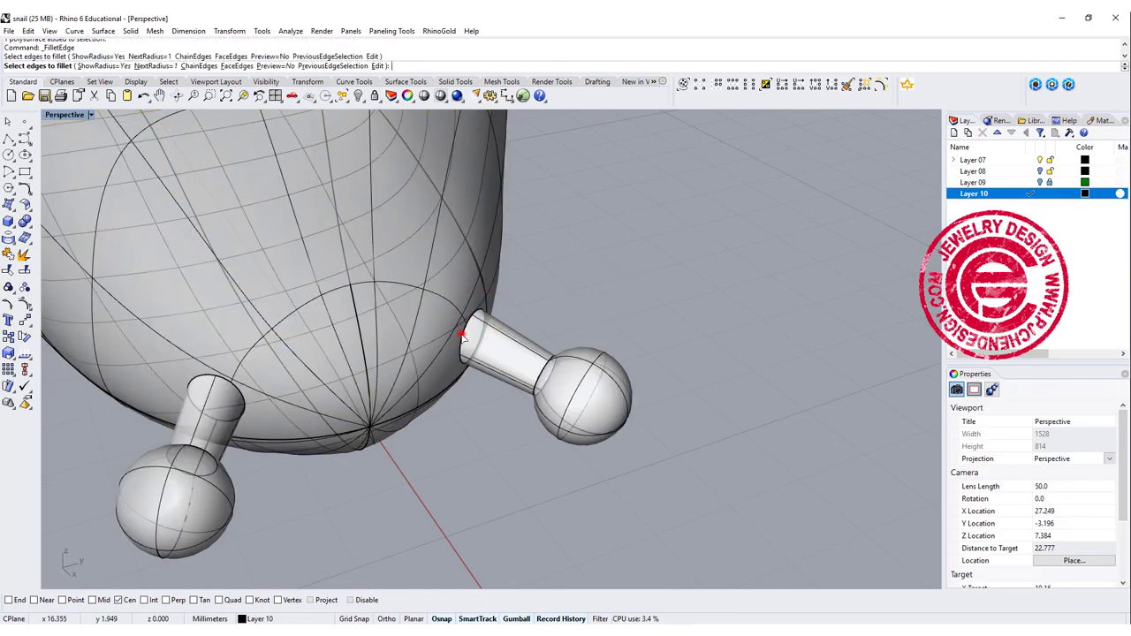
click(461, 335)
key(Return)
key(Return)
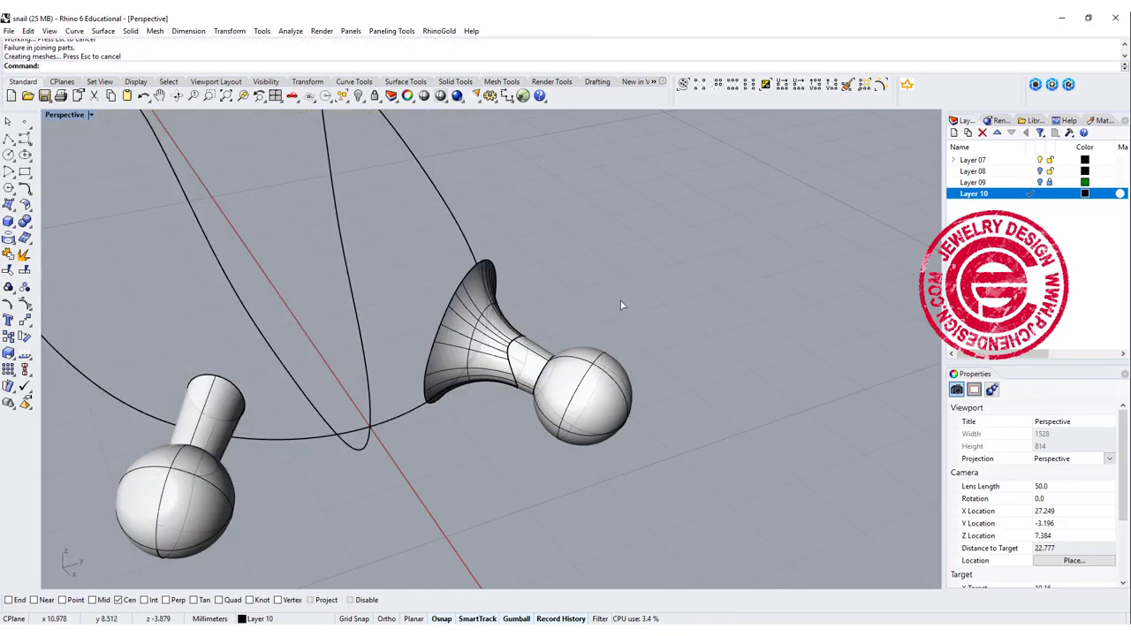
scroll(358, 261, down, 3)
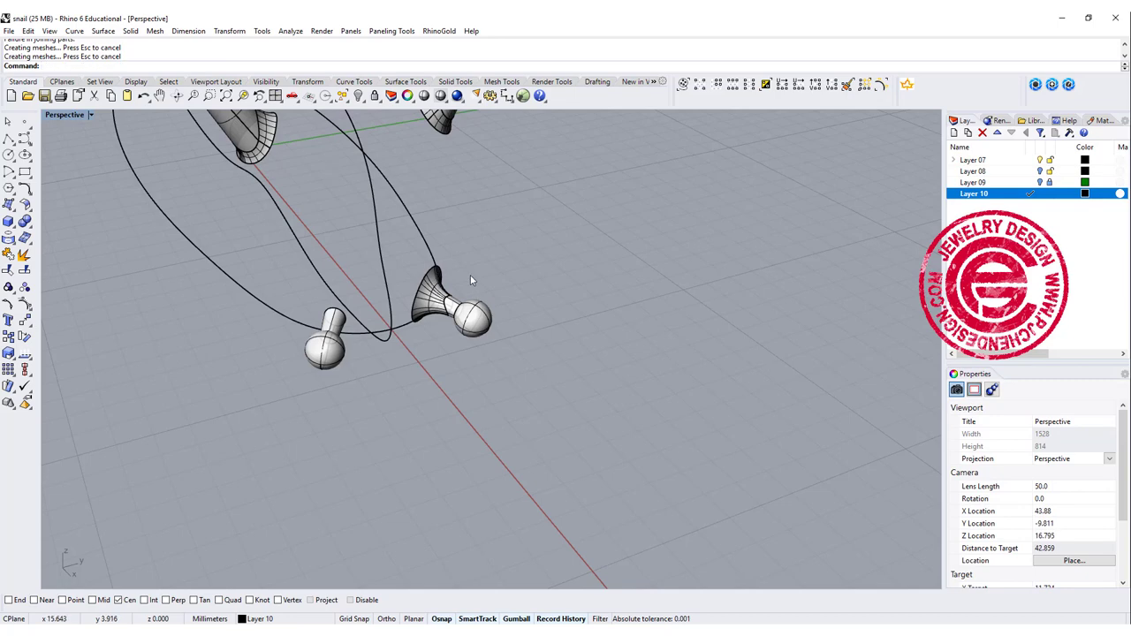
key(ctrl+z)
- Fillet the base edges of the two small lower feelers where they meet the head with a 0.15 mm radius
click(164, 57)
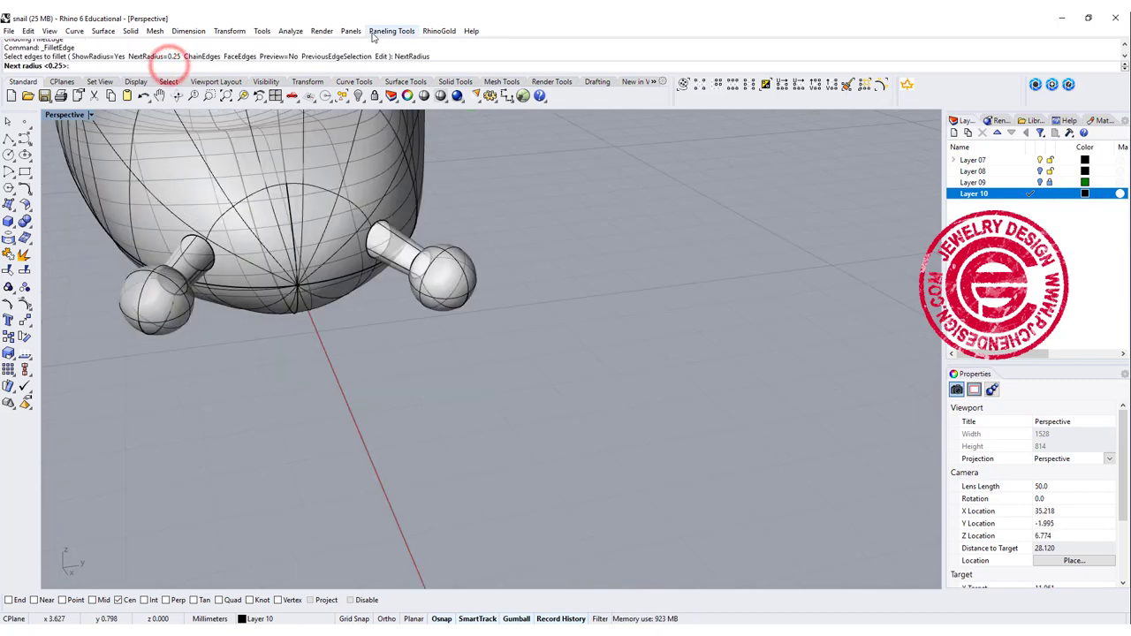
text(0)
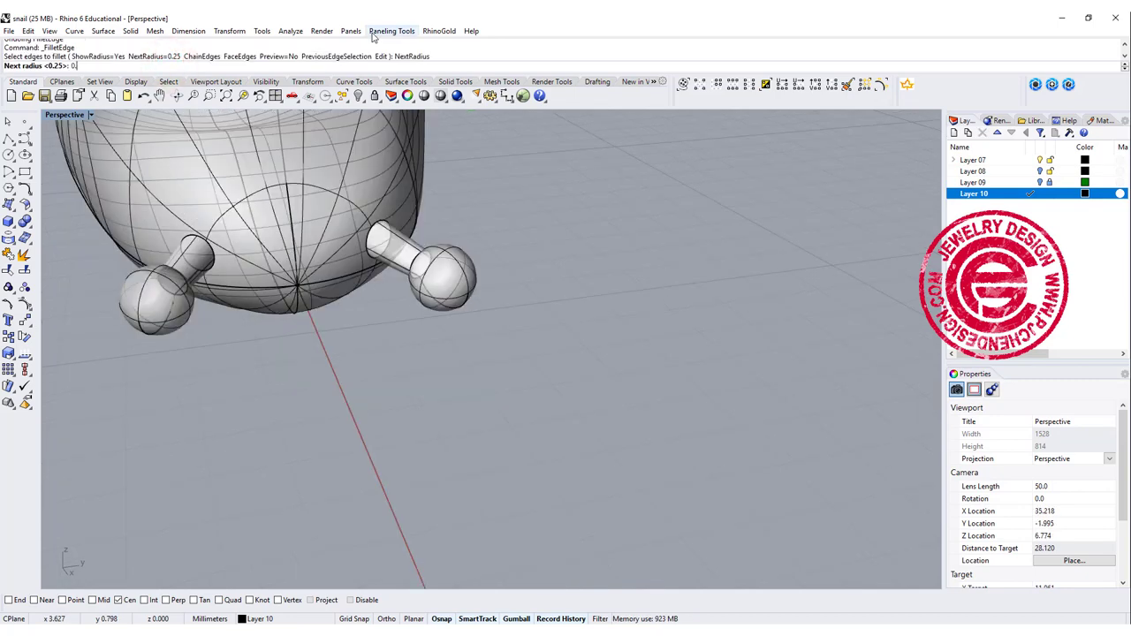
text(.15)
key(Return)
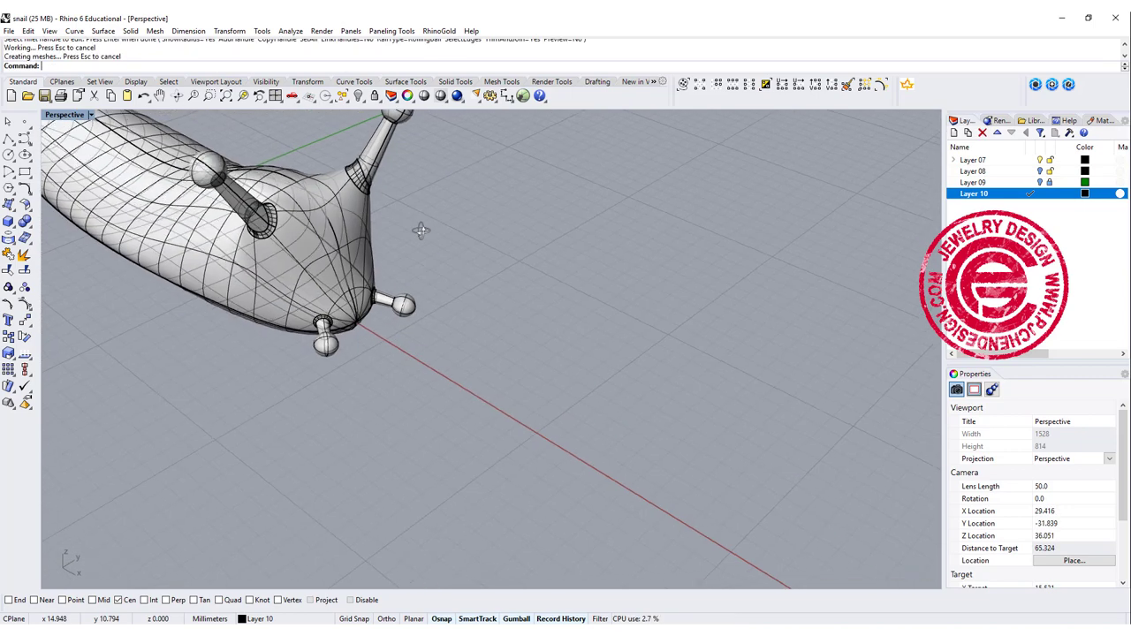
- Return the Perspective view to Rendered display and inspect the filleted joints of all four feelers
right_drag(419, 230, 120, 137)
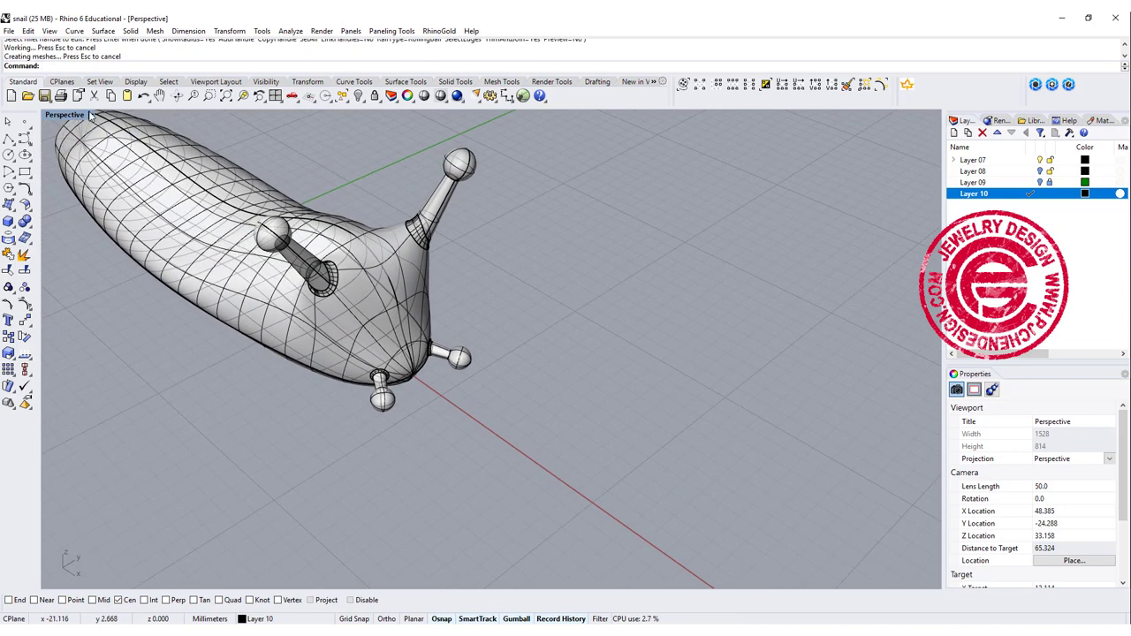
click(90, 115)
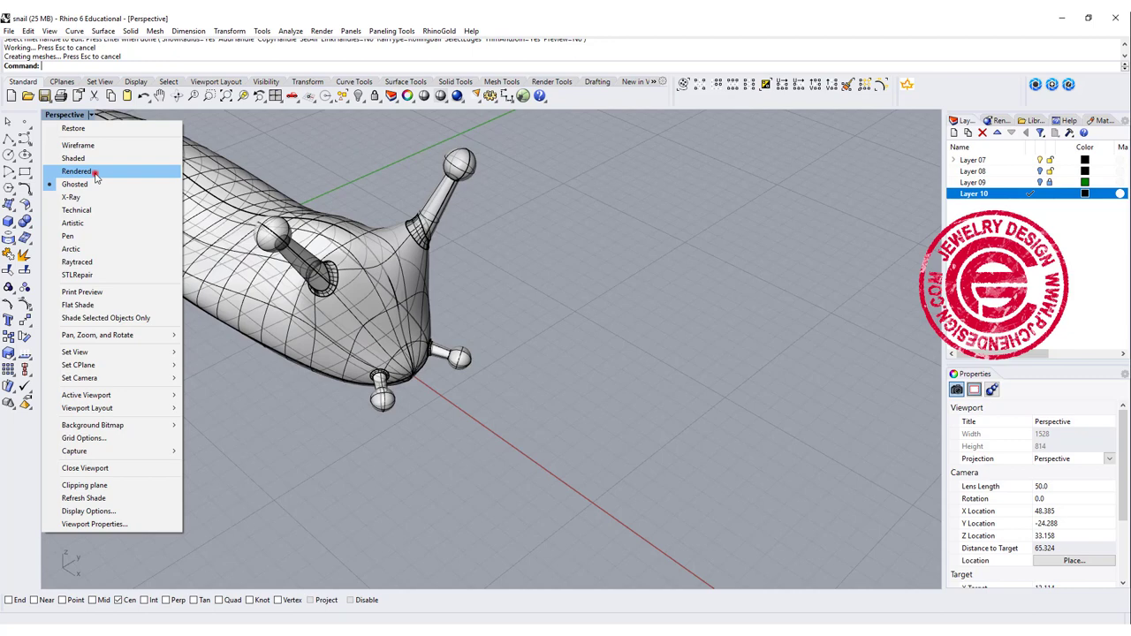
click(95, 174)
right_drag(406, 340, 375, 330)
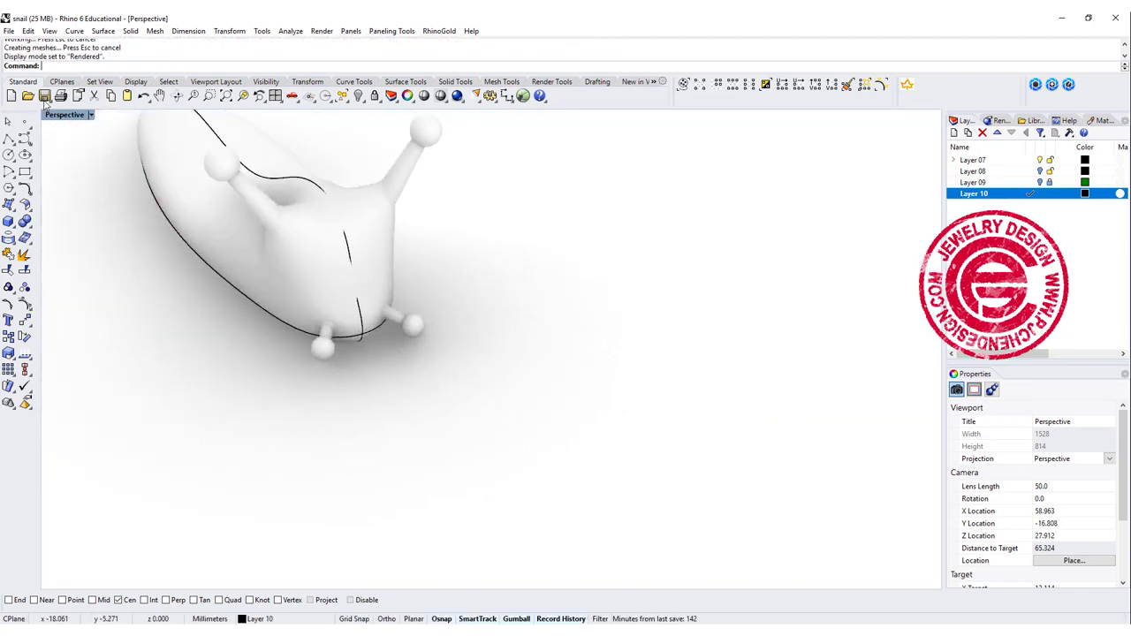
- Turn on Layer 08 with the shell and move the shell up onto the snail's back
click(91, 115)
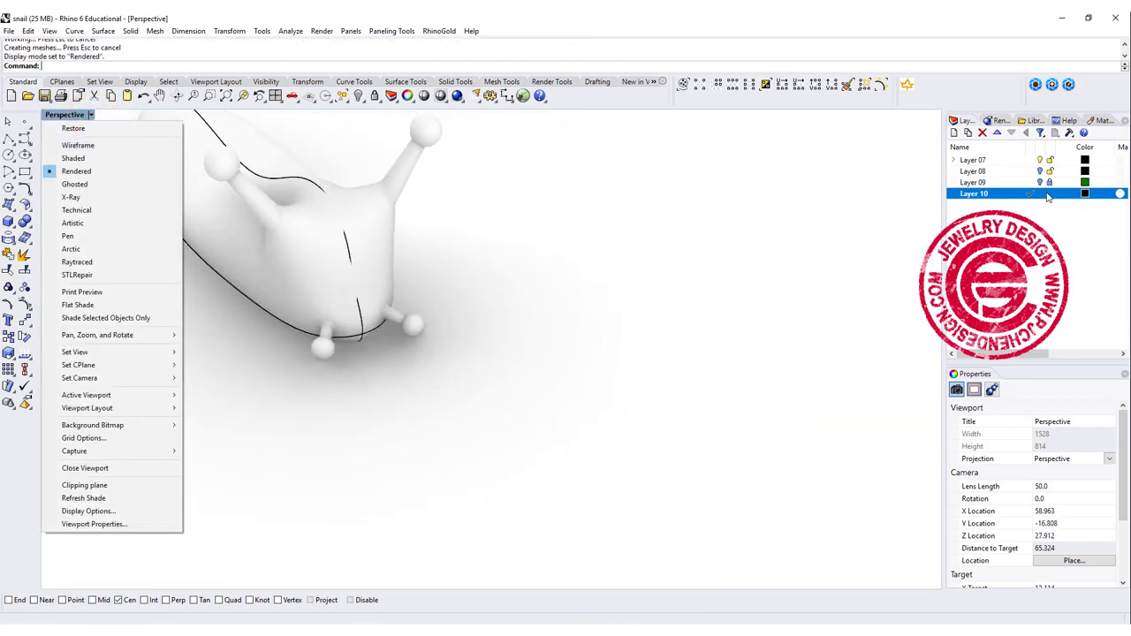
click(518, 316)
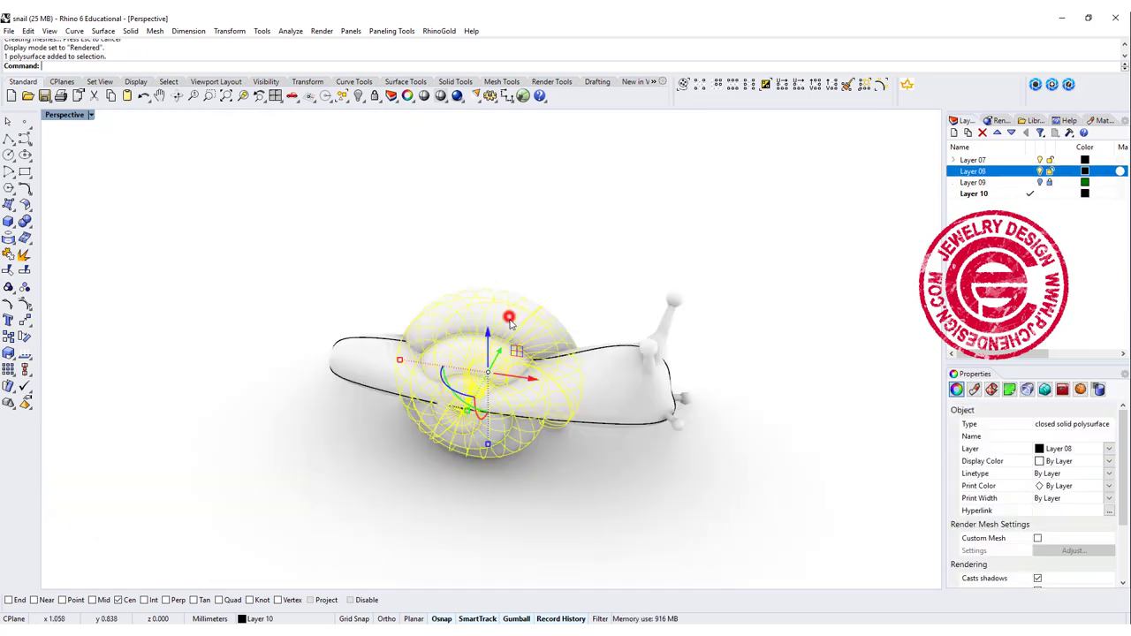
drag(515, 310, 496, 239)
click(537, 483)
right_drag(560, 403, 427, 383)
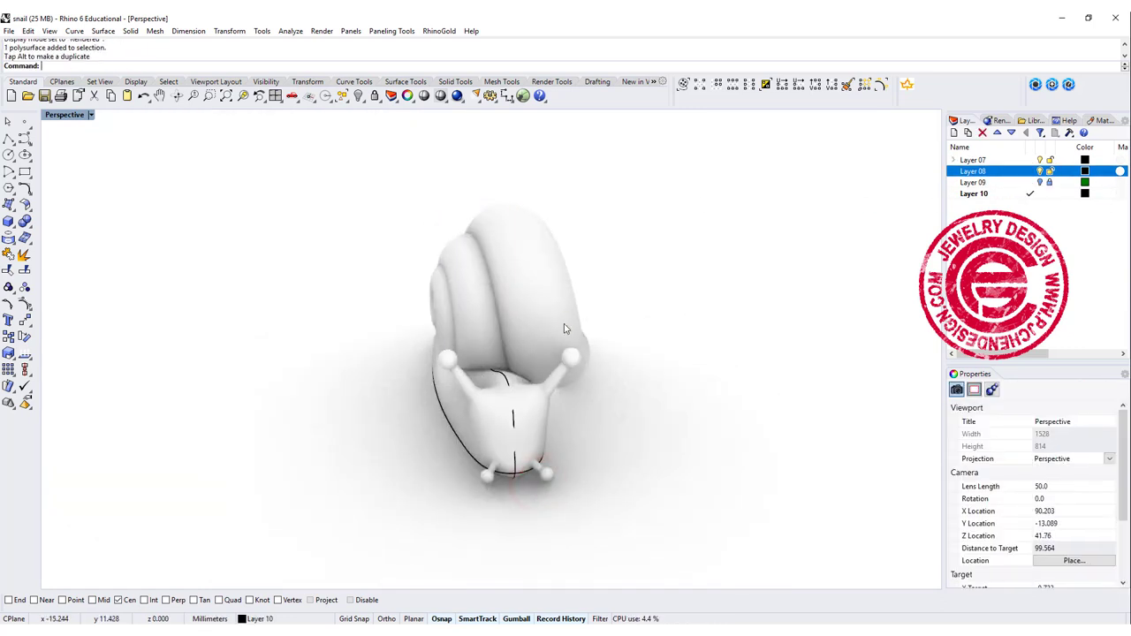
- Shift the shell sideways to align it with the middle of the snail's body
click(565, 316)
right_drag(589, 289, 515, 331)
drag(485, 281, 585, 295)
right_drag(586, 295, 454, 462)
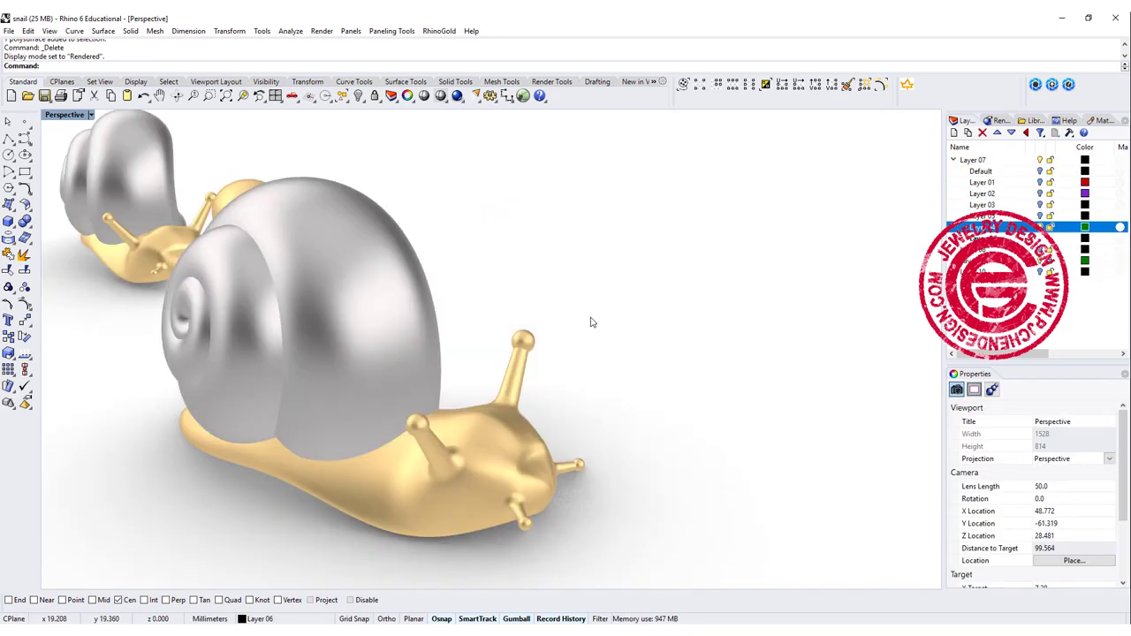
right_drag(631, 308, 566, 291)
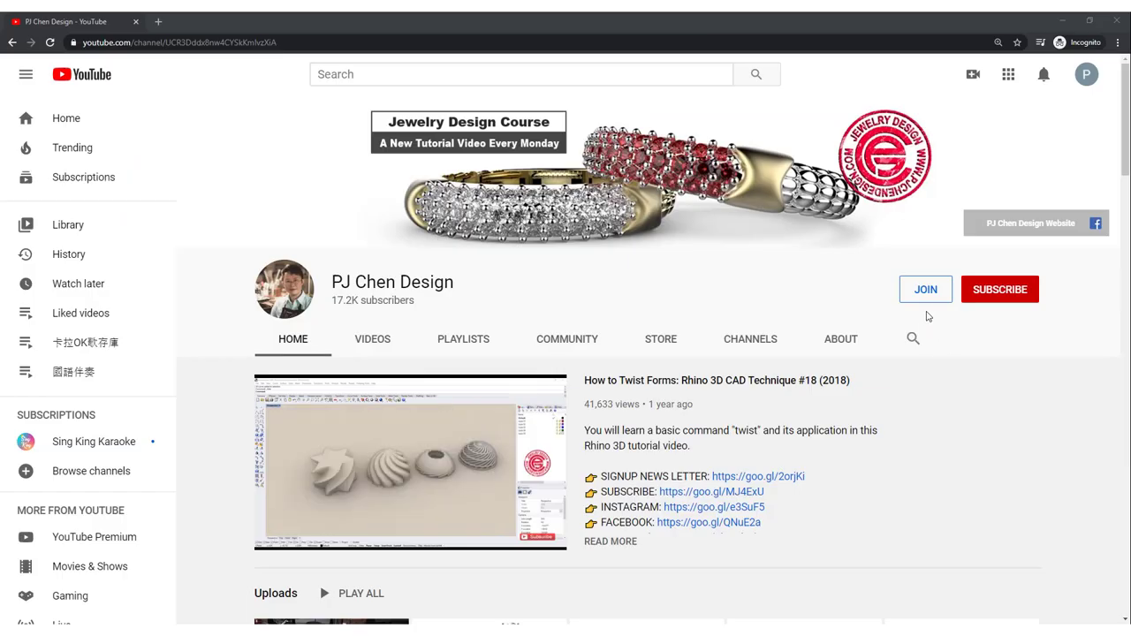
click(925, 291)
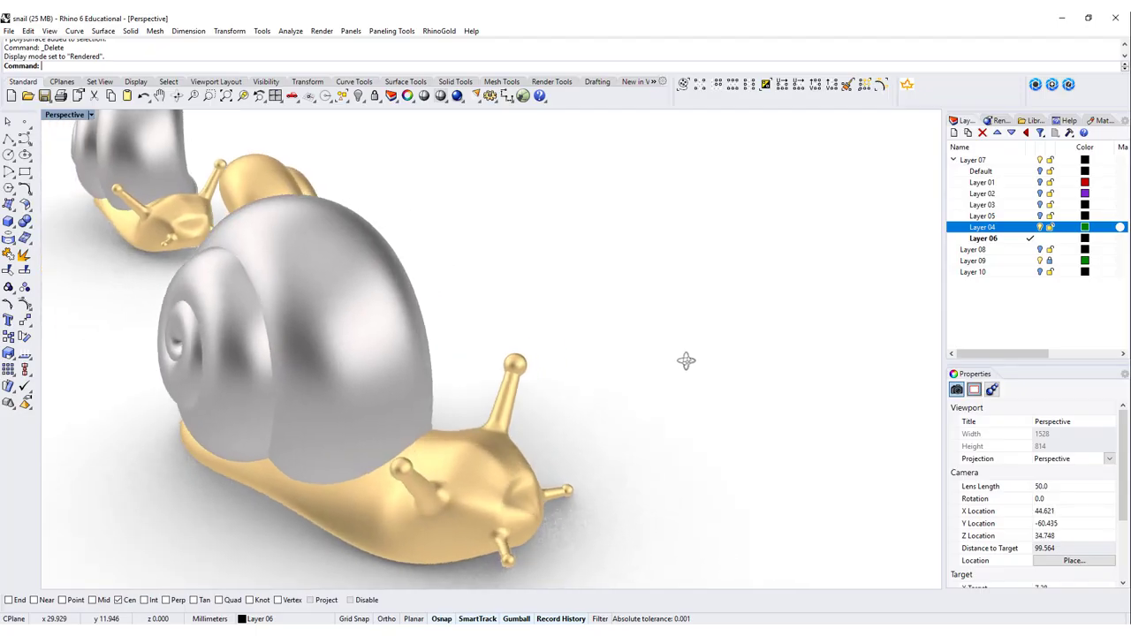
right_drag(684, 361, 720, 340)
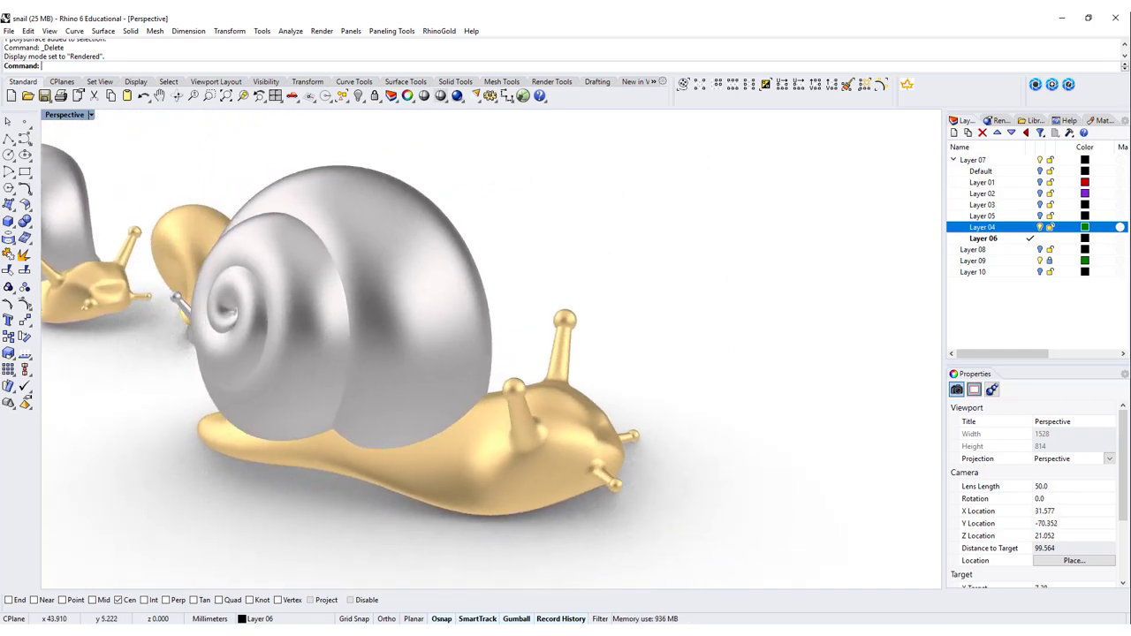